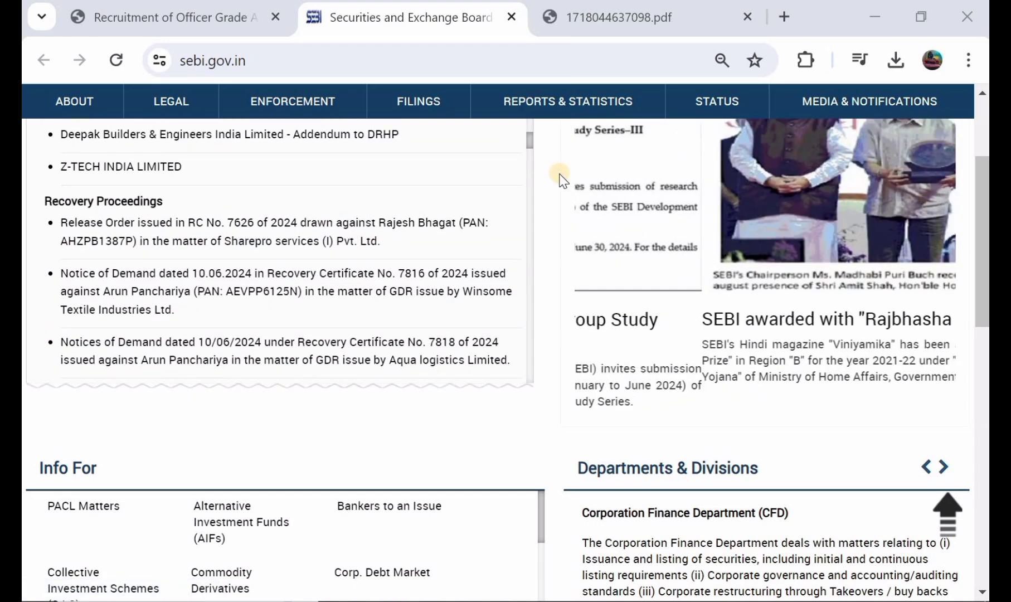
scroll(562, 233, up, 4)
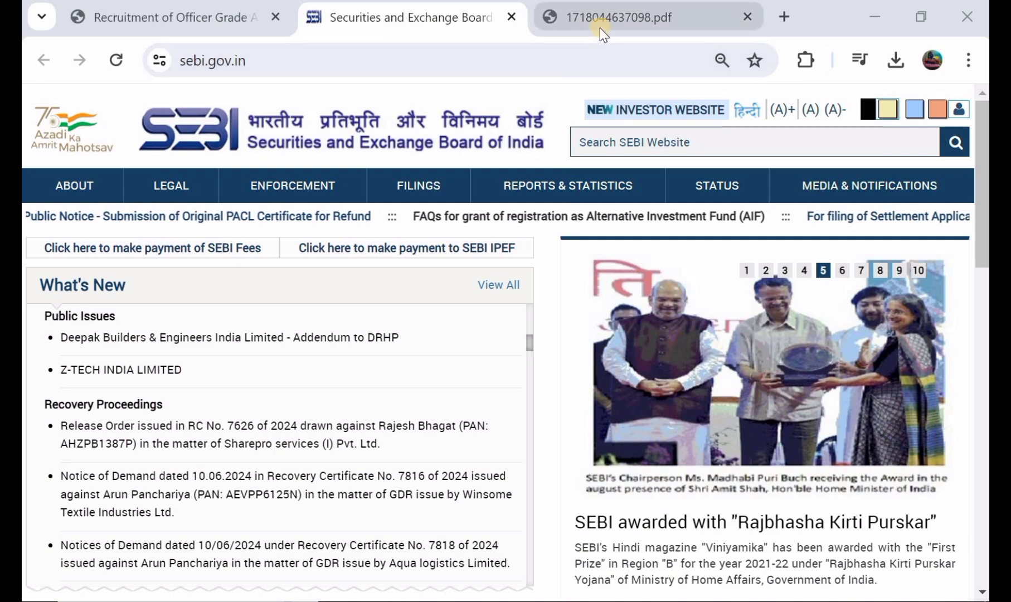
Open the Officer Grade A recruitment notice PDF and read its dates and 62 General stream vacancies.
click(599, 28)
scroll(454, 255, down, 1)
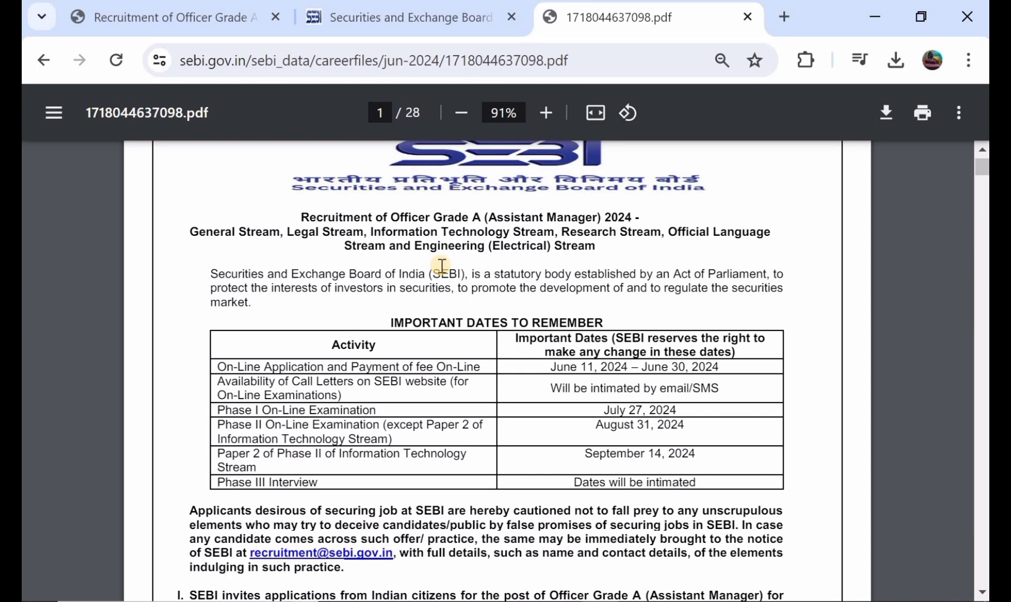
scroll(442, 266, down, 1)
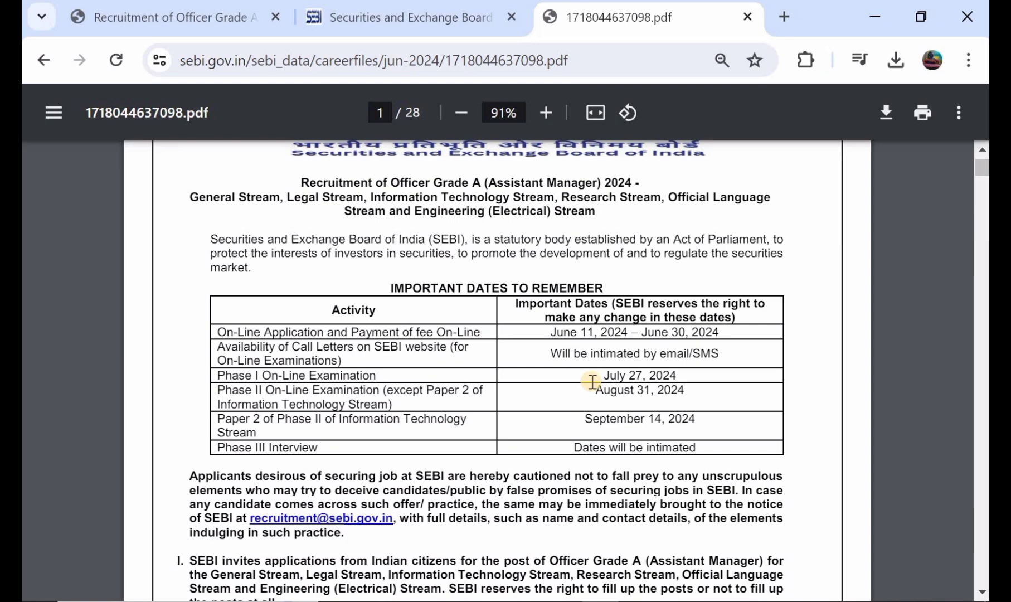
scroll(592, 382, down, 1)
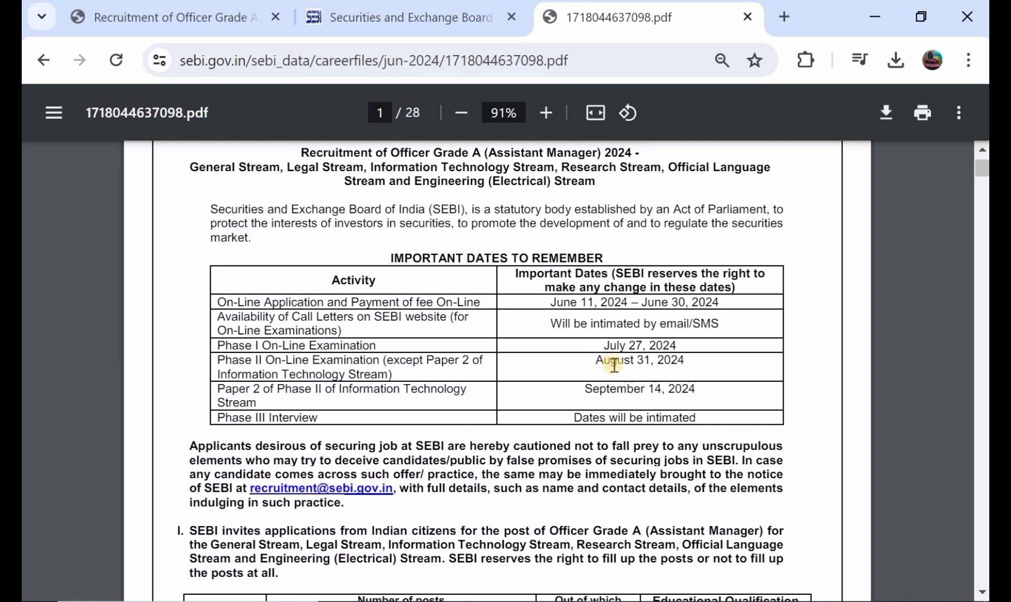
scroll(614, 365, down, 3)
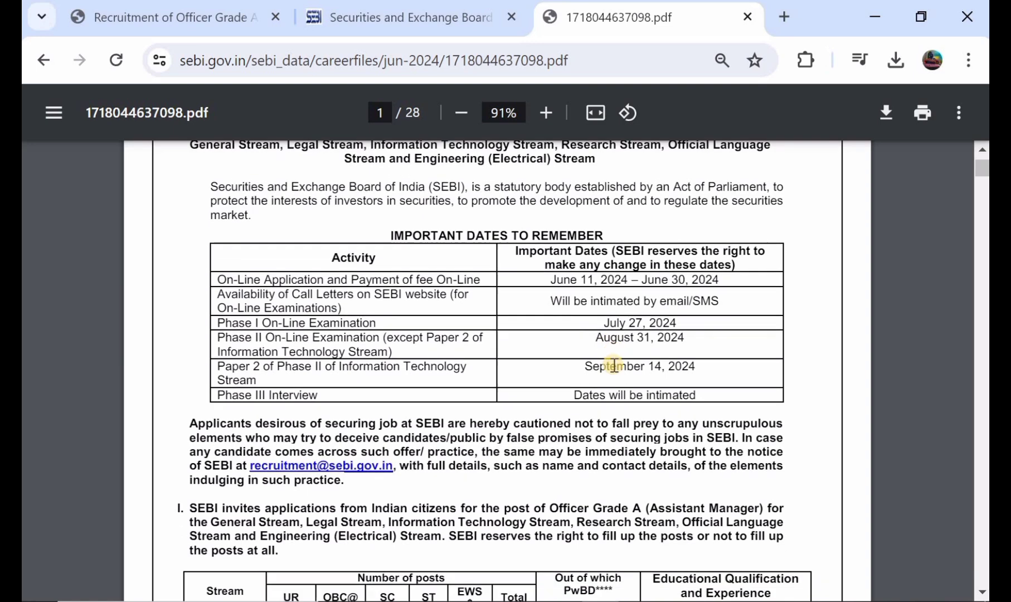
scroll(614, 364, down, 2)
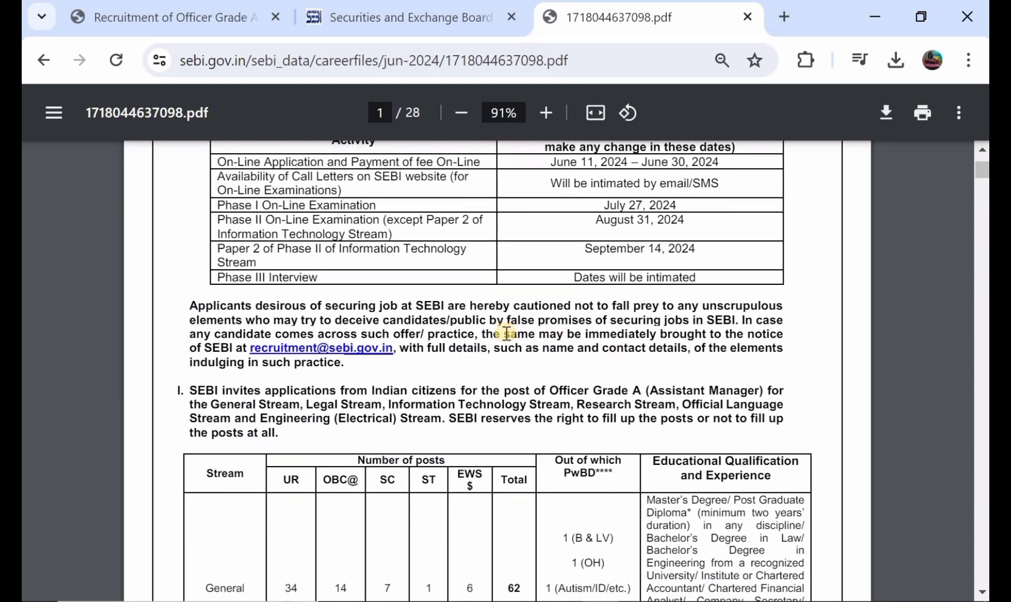
scroll(506, 332, down, 4)
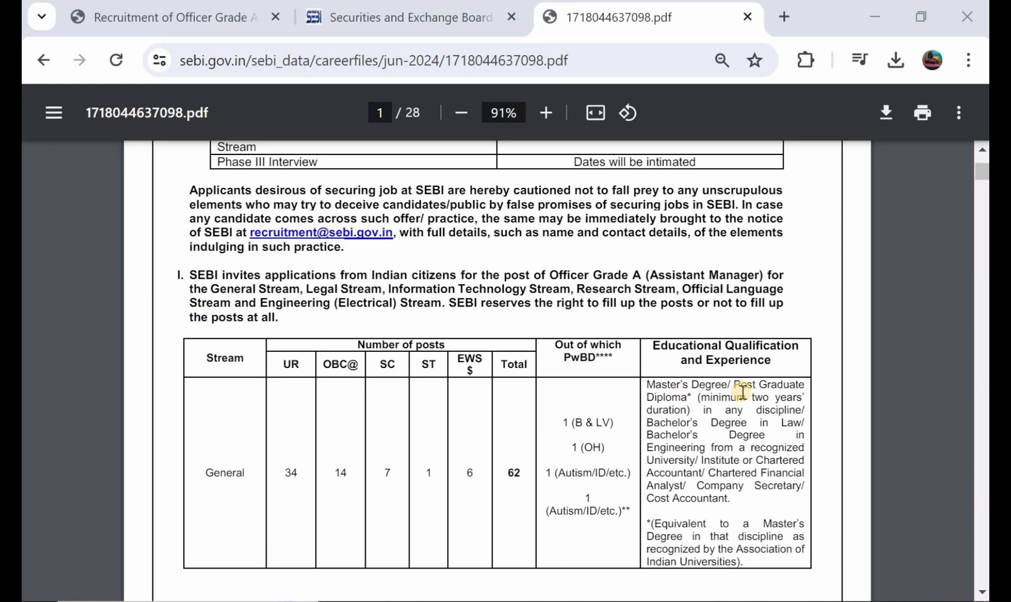
scroll(697, 418, down, 1)
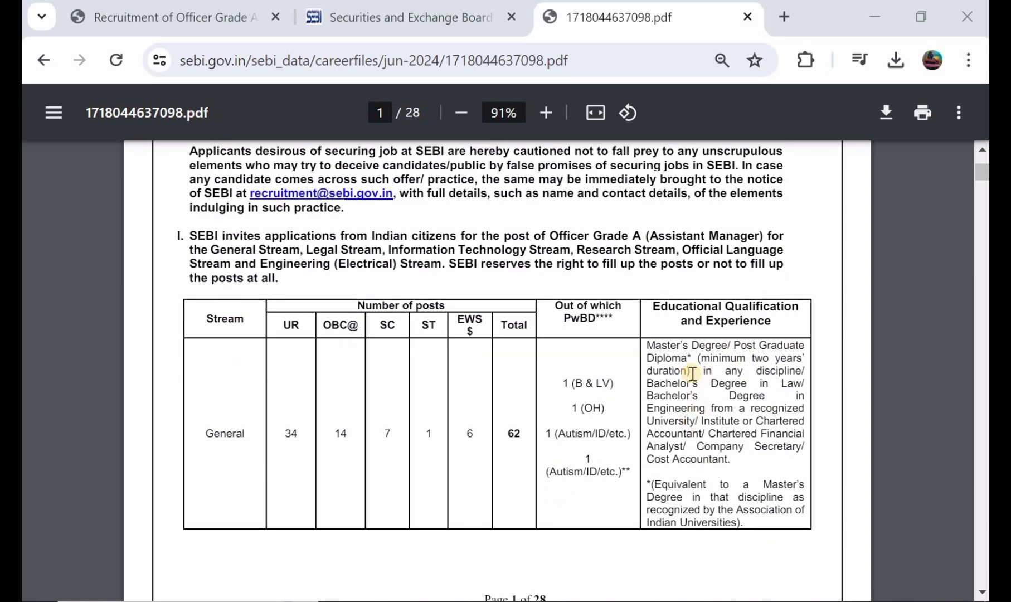
scroll(692, 373, down, 4)
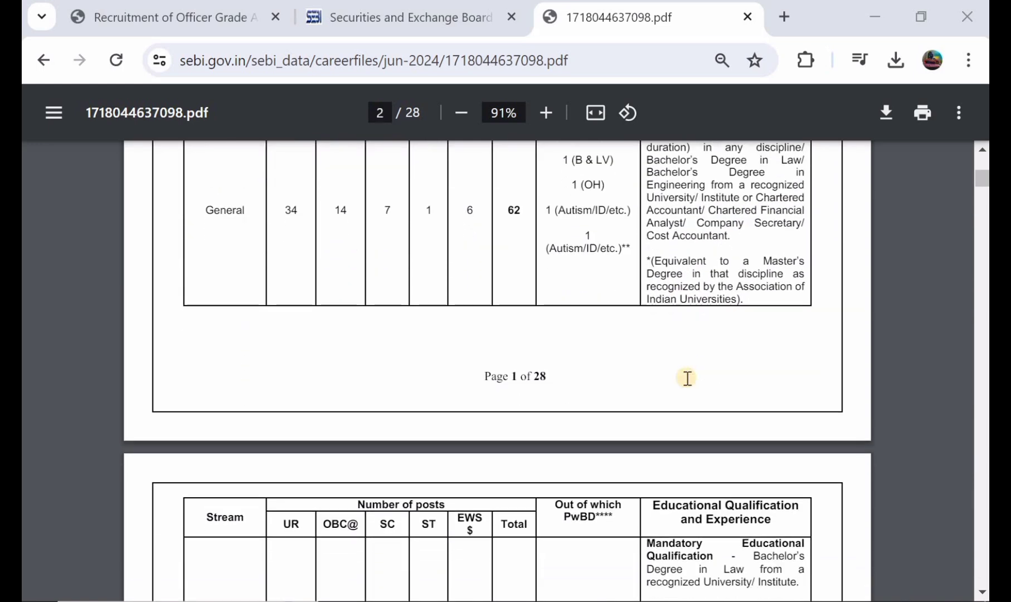
Read through the notice's stream vacancies, eligibility, age limits and selection process sections.
scroll(689, 378, down, 3)
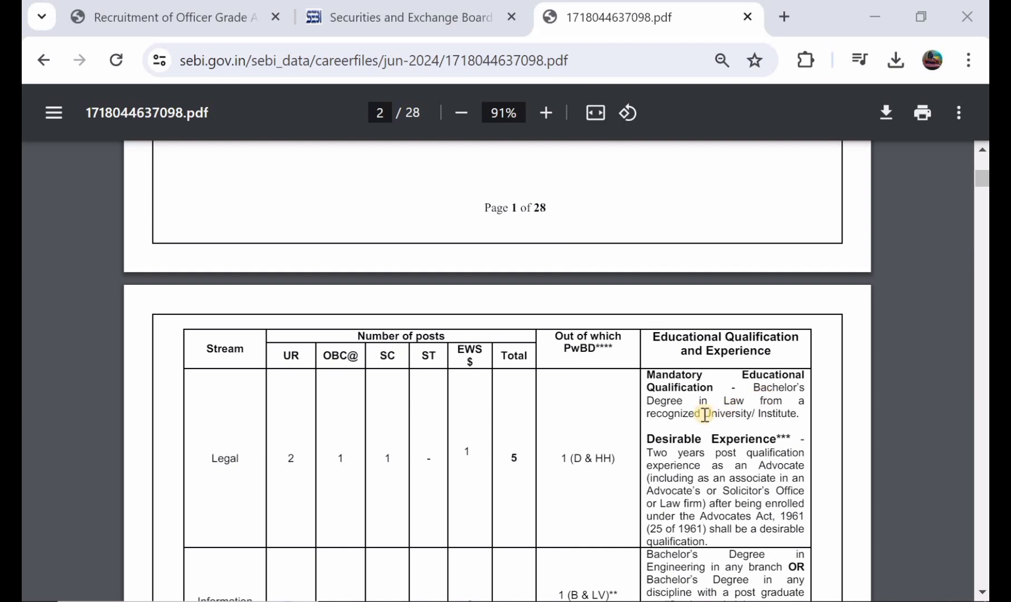
scroll(706, 414, down, 1)
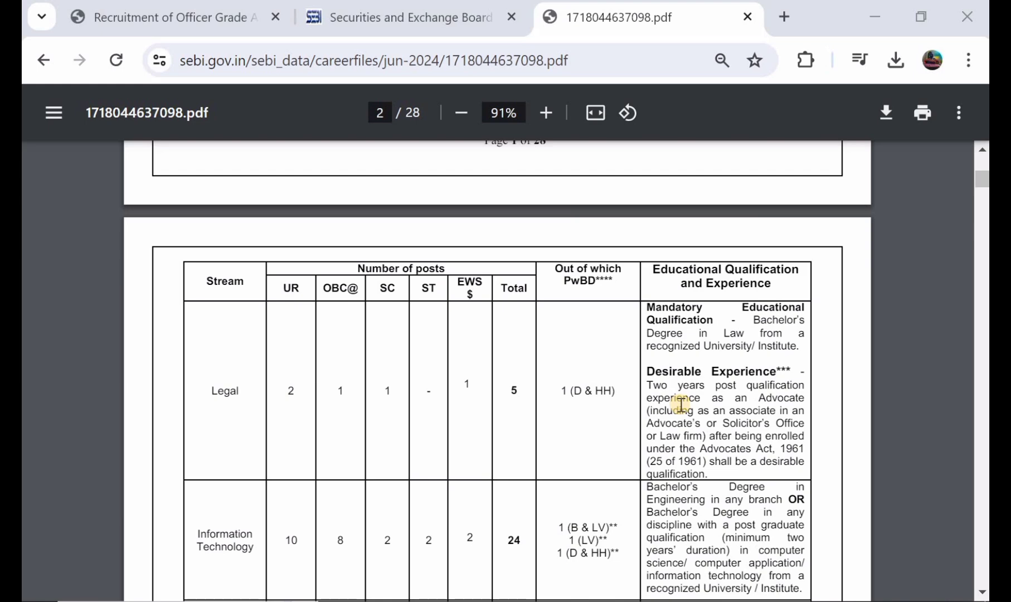
scroll(680, 405, down, 2)
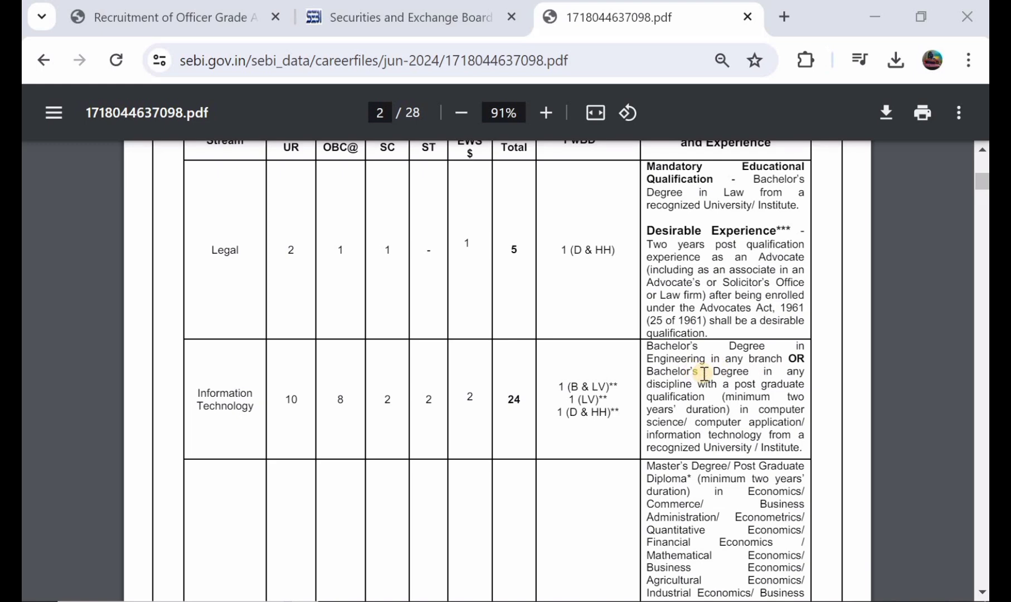
scroll(704, 374, down, 6)
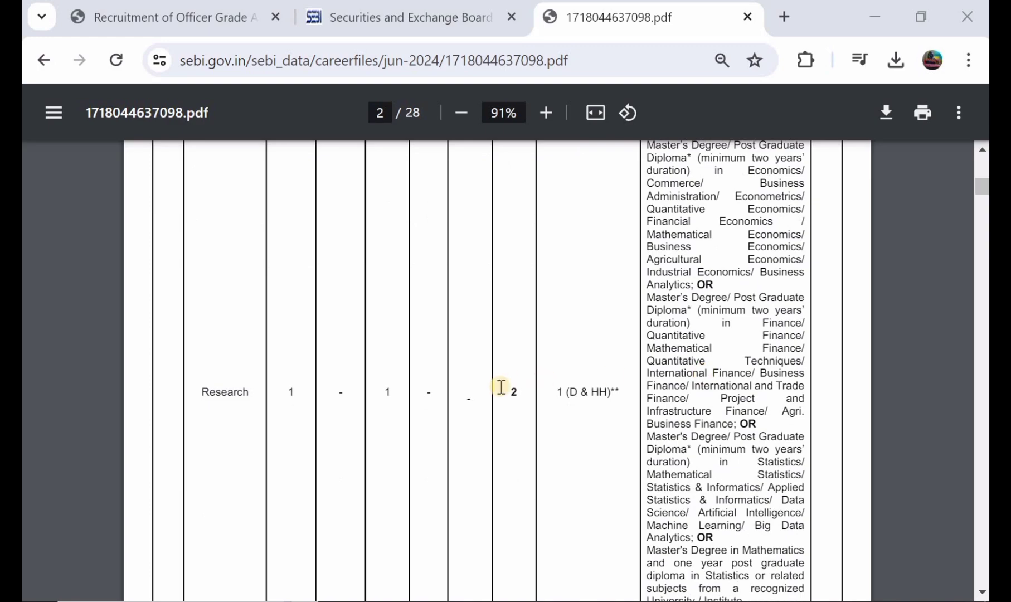
scroll(502, 387, down, 5)
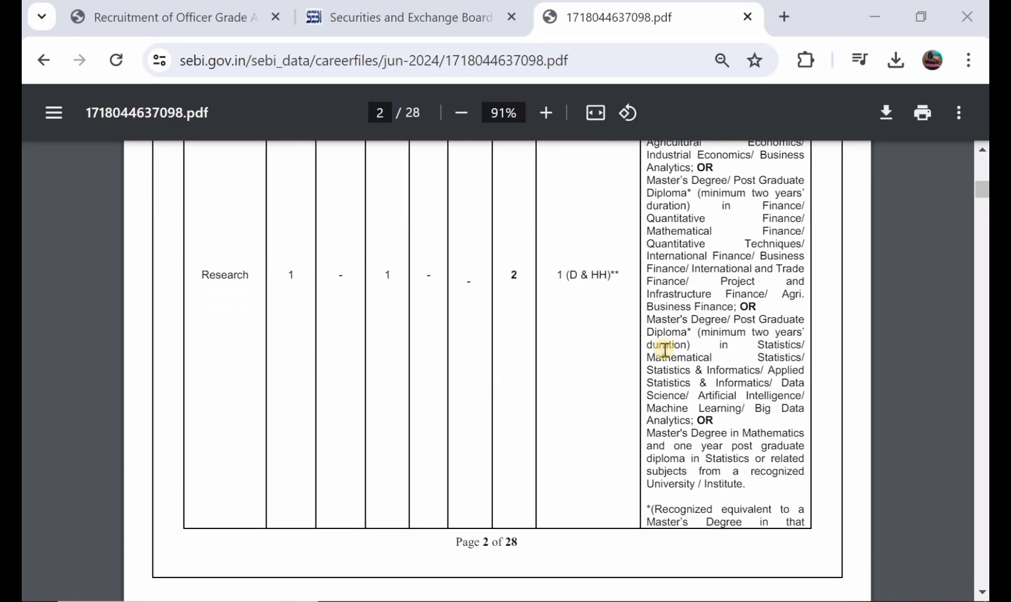
scroll(665, 350, down, 8)
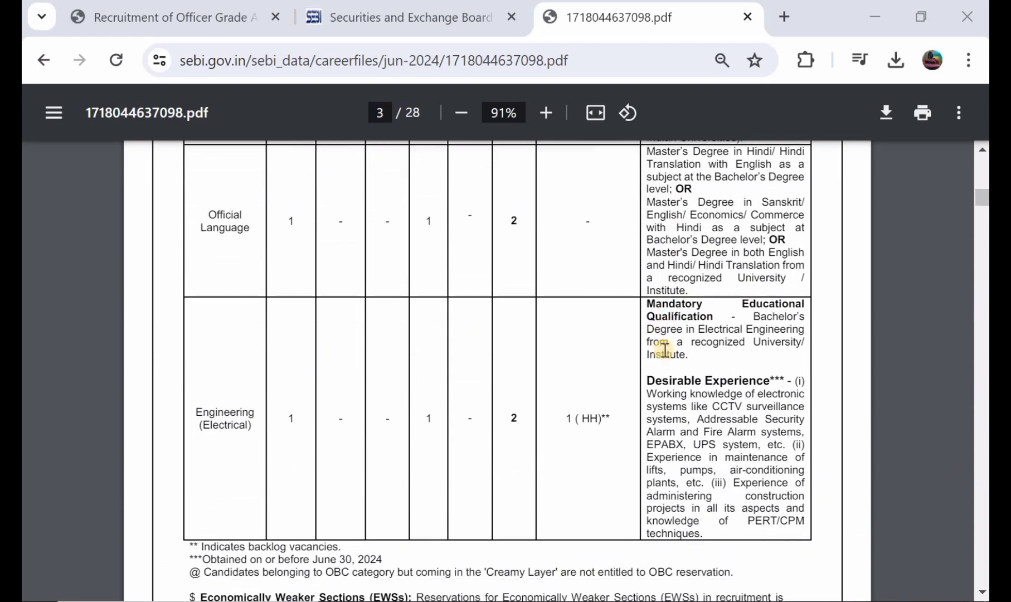
scroll(665, 350, down, 6)
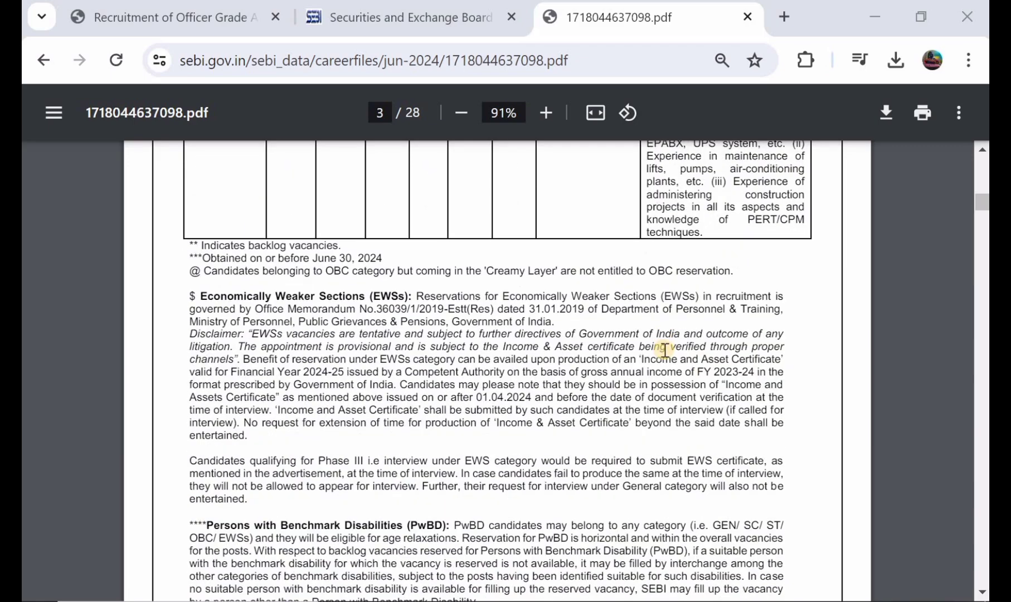
scroll(666, 350, down, 7)
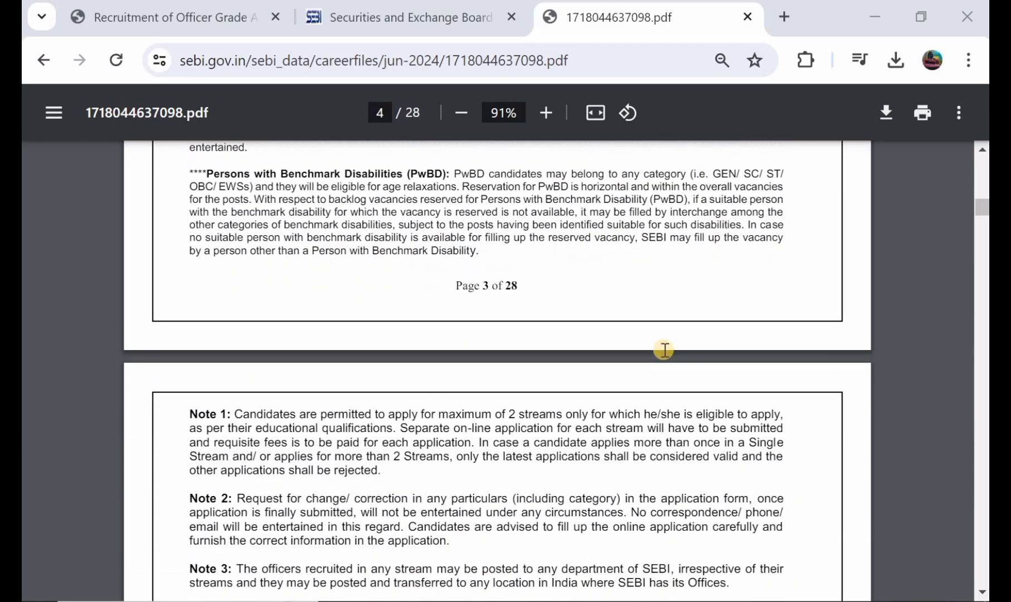
scroll(665, 350, down, 7)
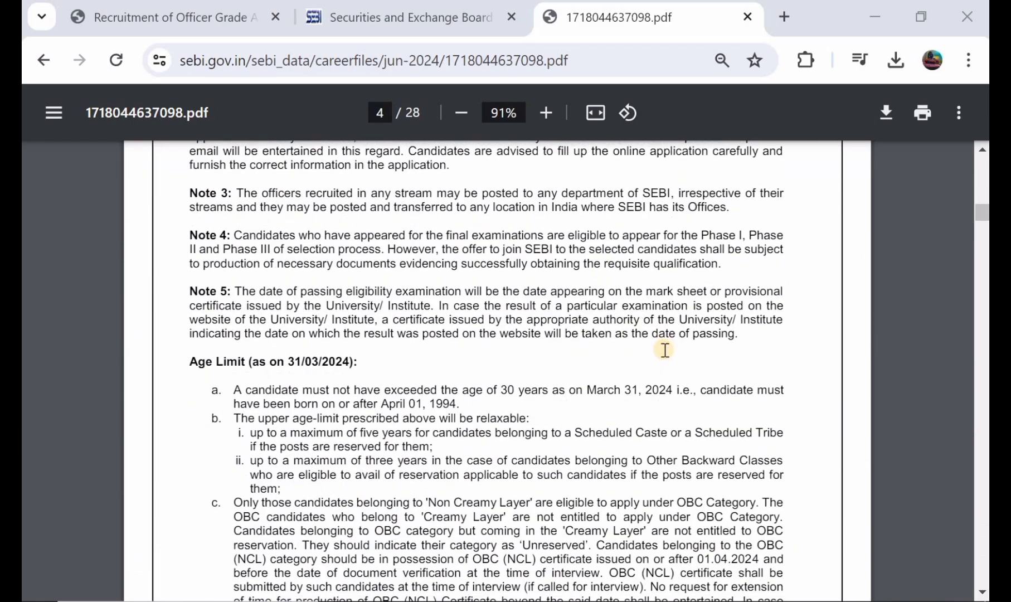
scroll(400, 331, down, 3)
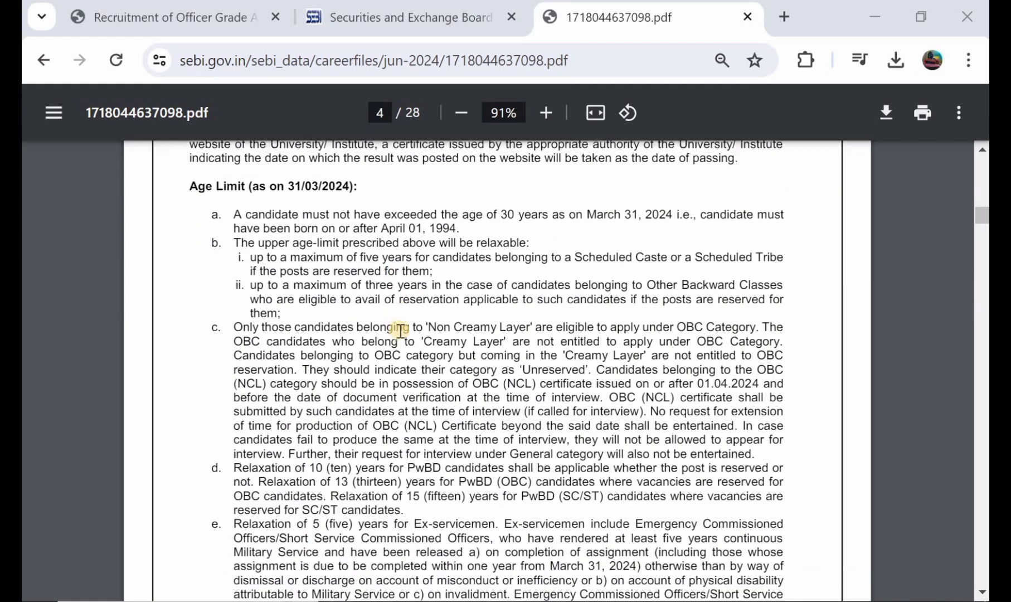
scroll(400, 331, down, 5)
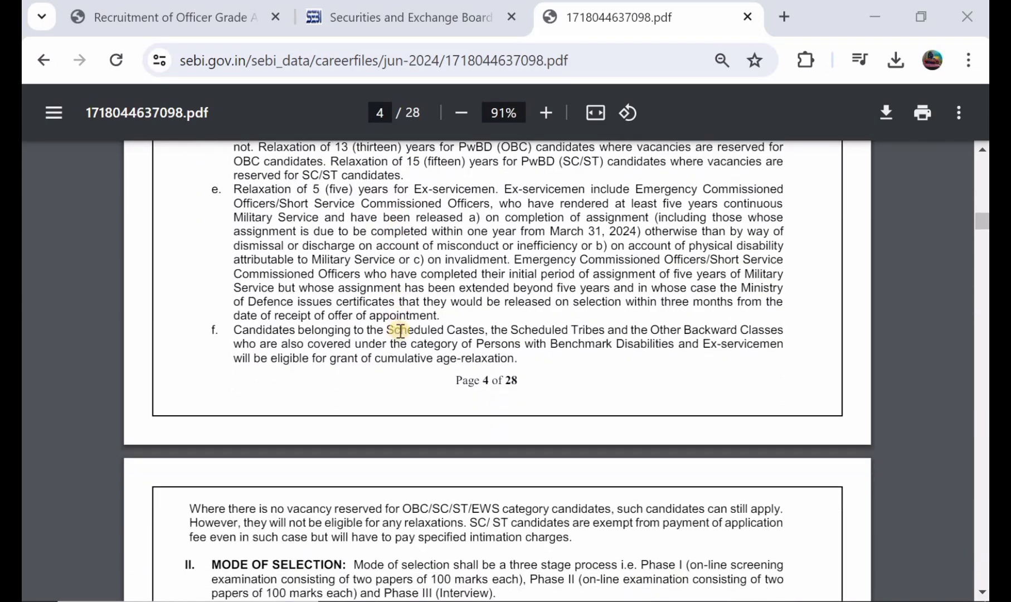
scroll(400, 331, down, 1)
scroll(400, 331, down, 5)
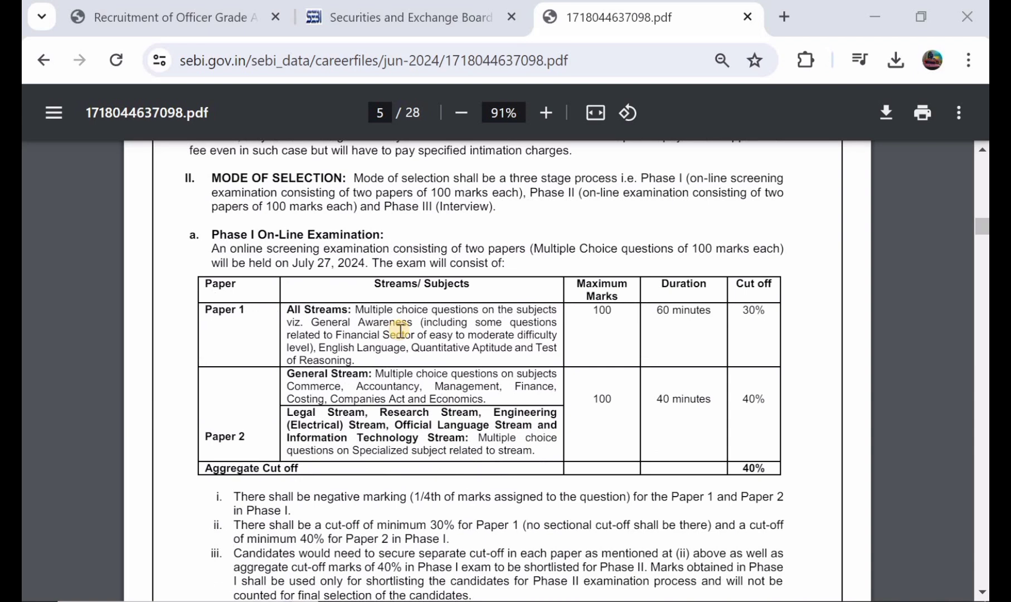
scroll(401, 330, down, 2)
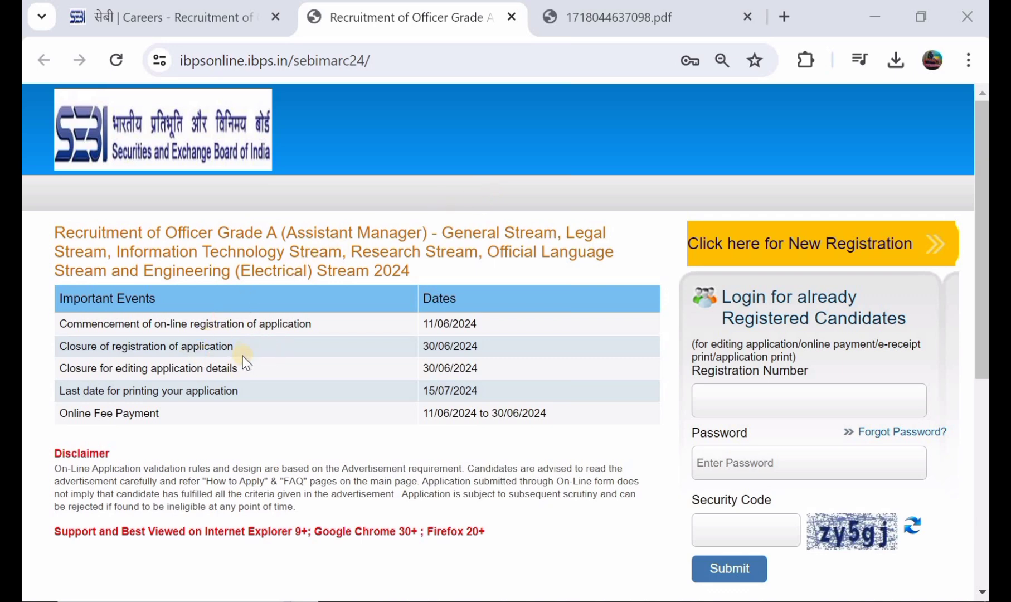
Start a new candidate registration and look over the empty Basic Info form.
click(739, 260)
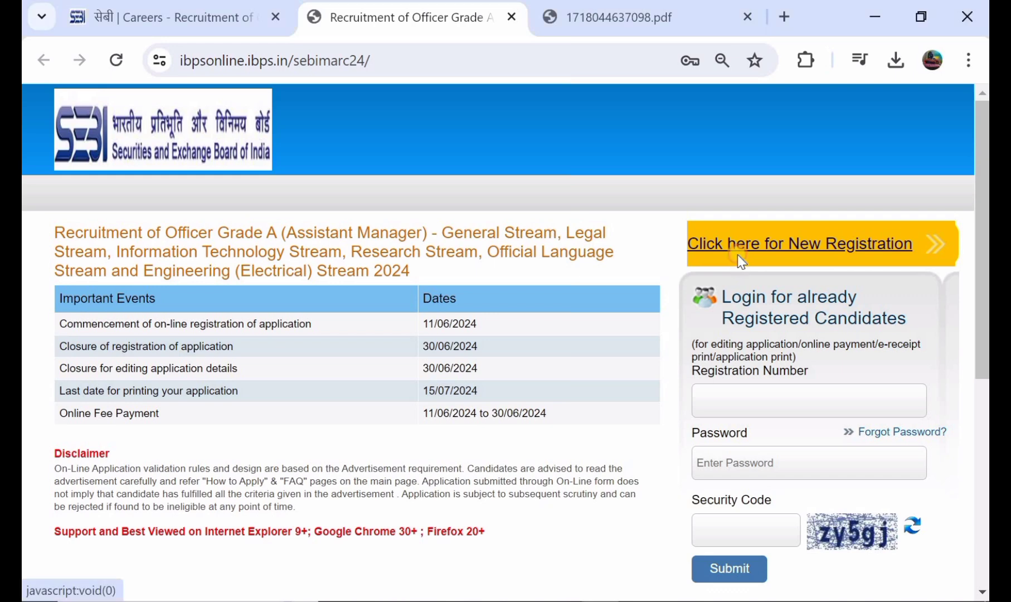
scroll(528, 287, down, 1)
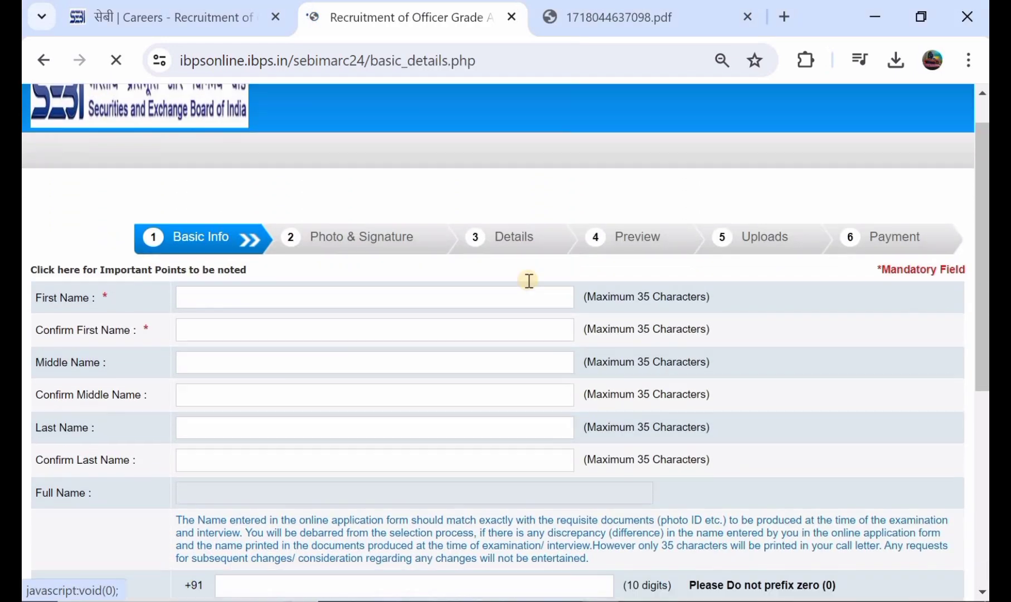
scroll(502, 273, down, 1)
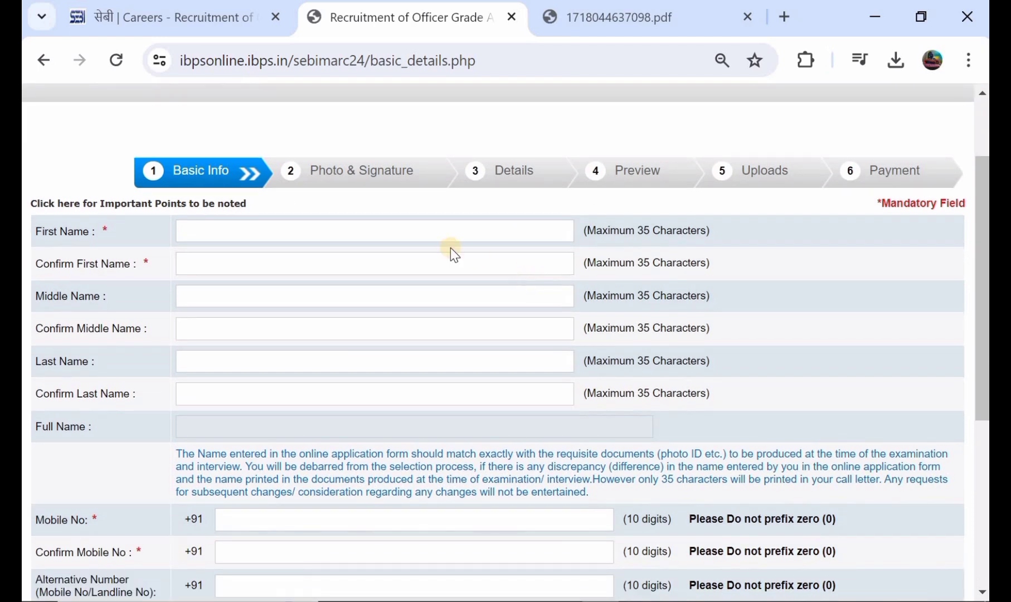
Enter the candidate's first name and last name, confirming the last name.
click(268, 235)
click(259, 261)
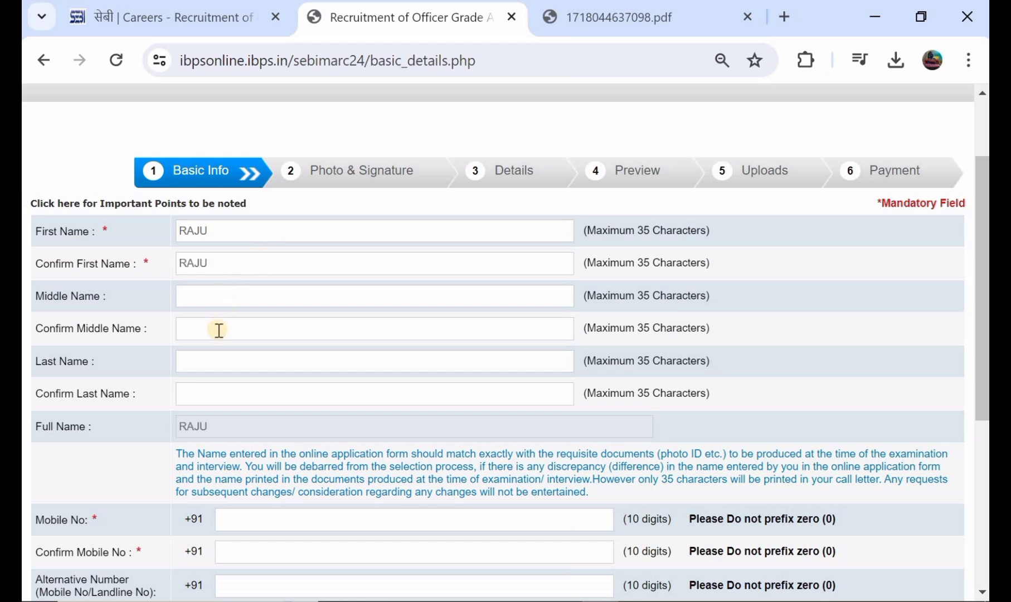
click(217, 361)
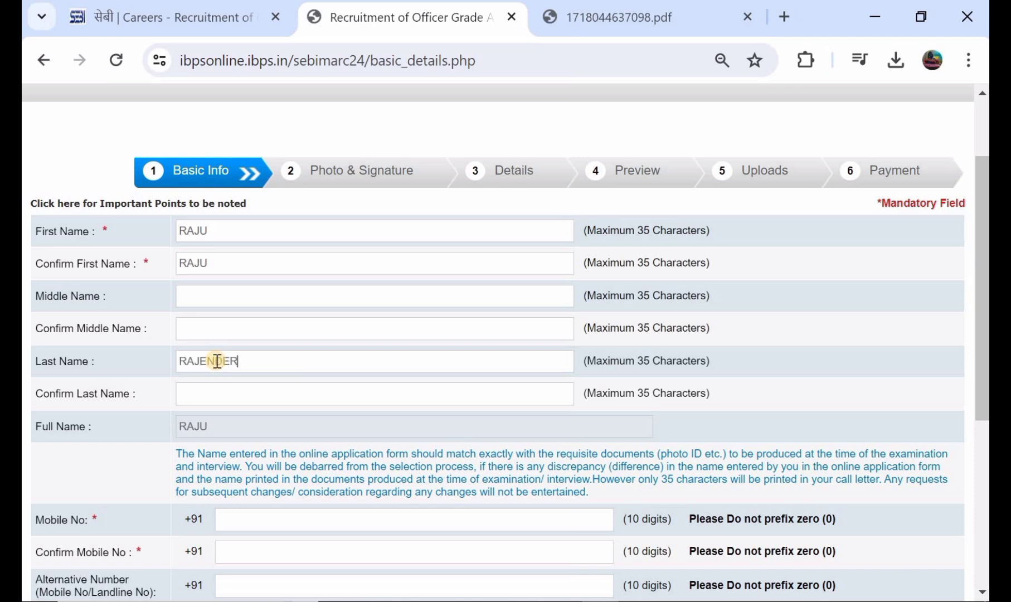
click(204, 397)
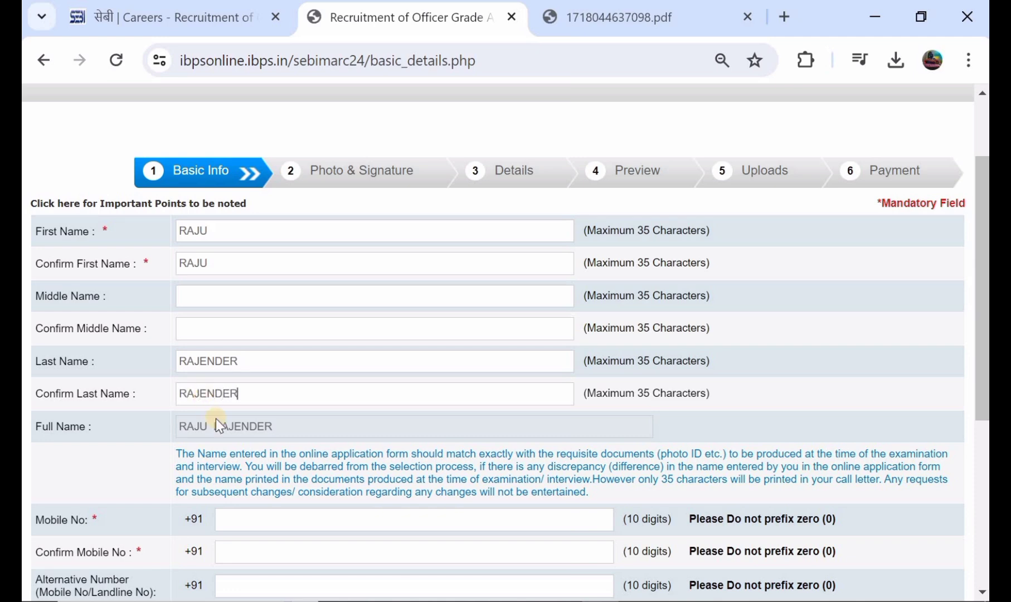
Enter the candidate's e-mail with the gmail.com domain, confirm it, and save the basic details.
scroll(260, 432, down, 2)
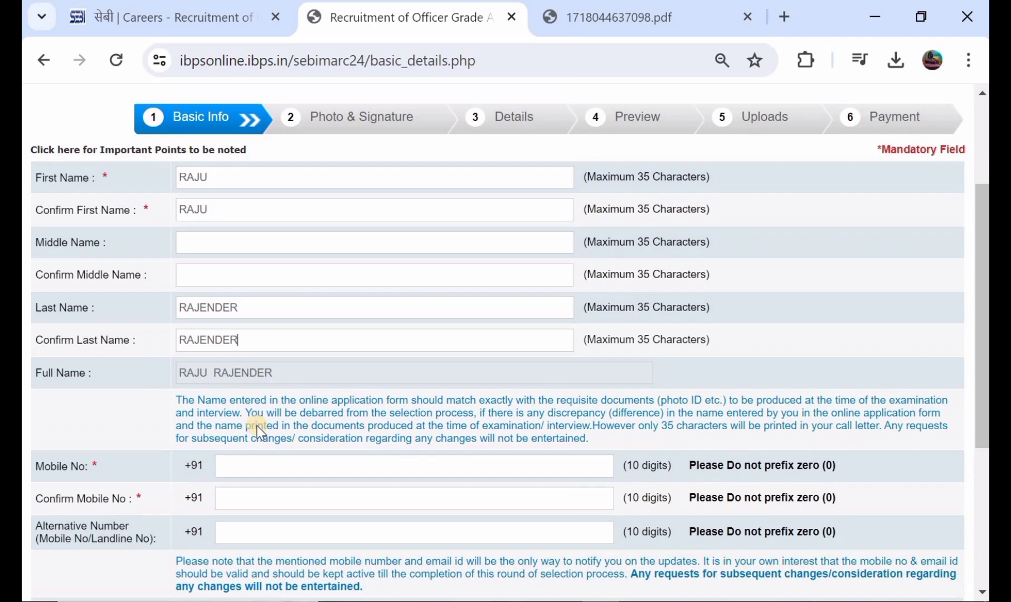
scroll(284, 432, down, 2)
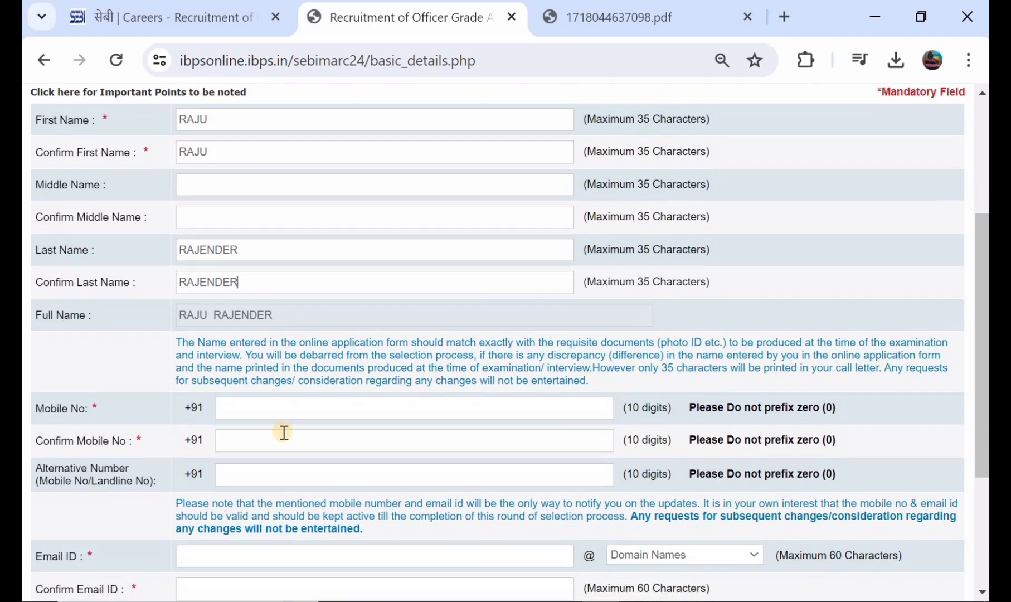
scroll(284, 432, down, 1)
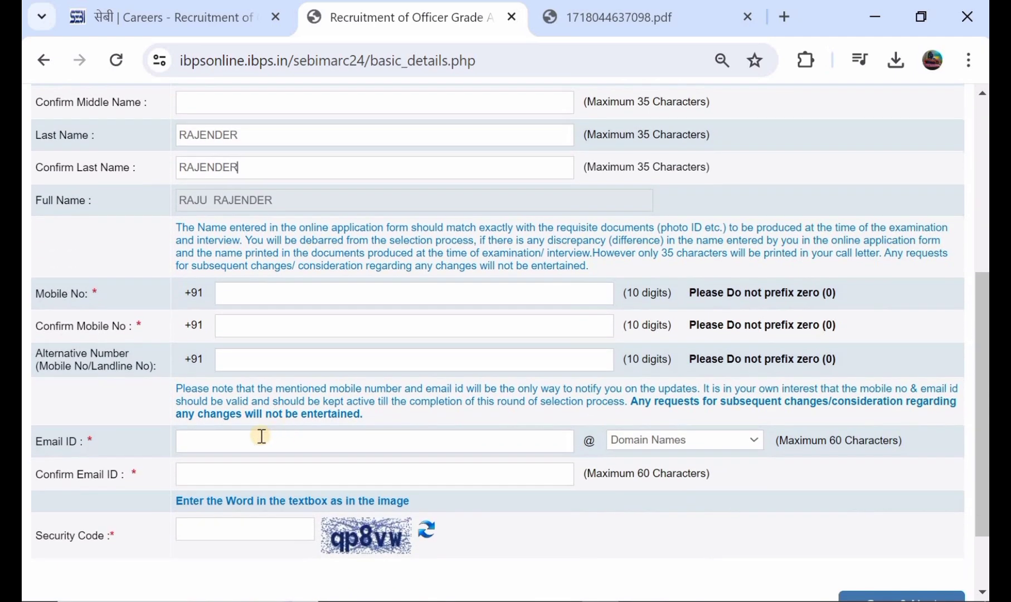
click(260, 438)
click(623, 440)
click(625, 483)
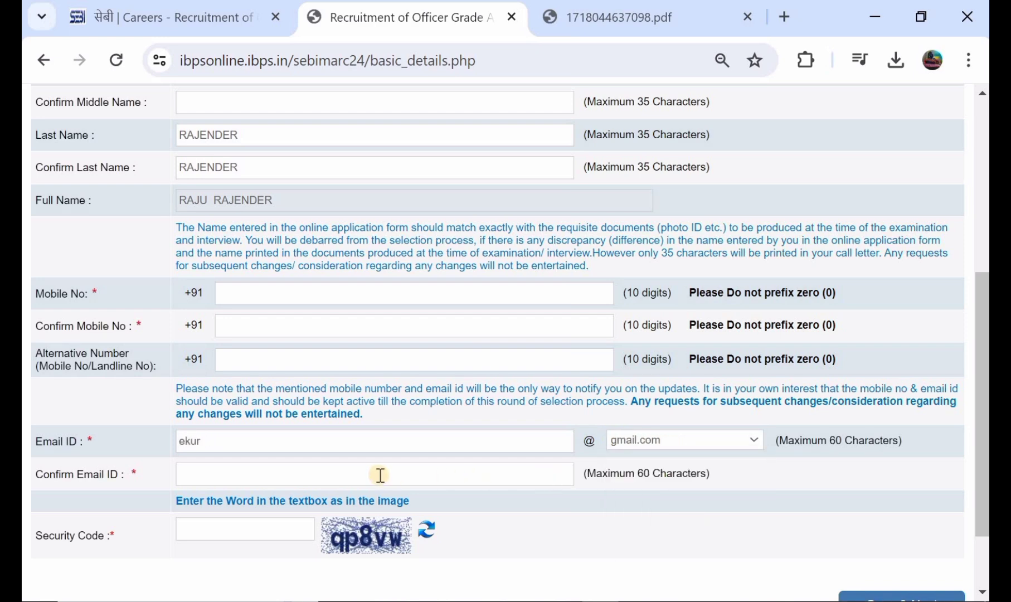
click(337, 483)
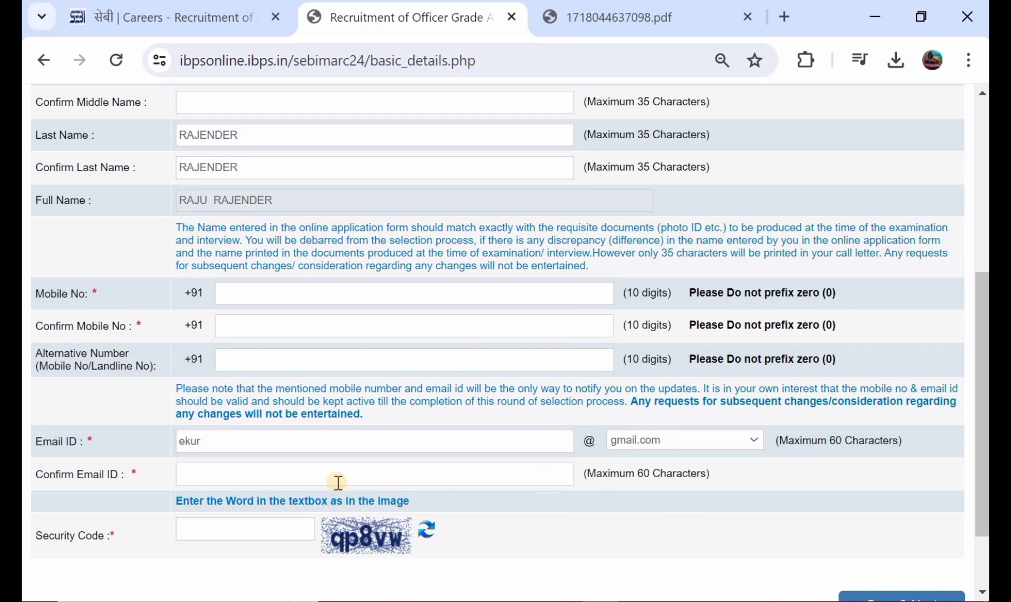
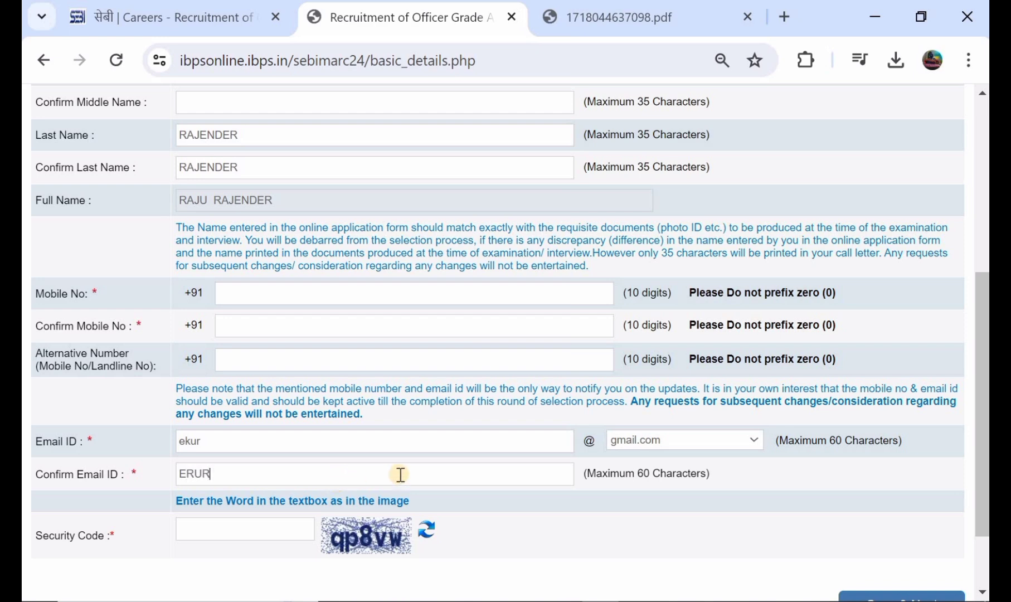
scroll(459, 478, down, 1)
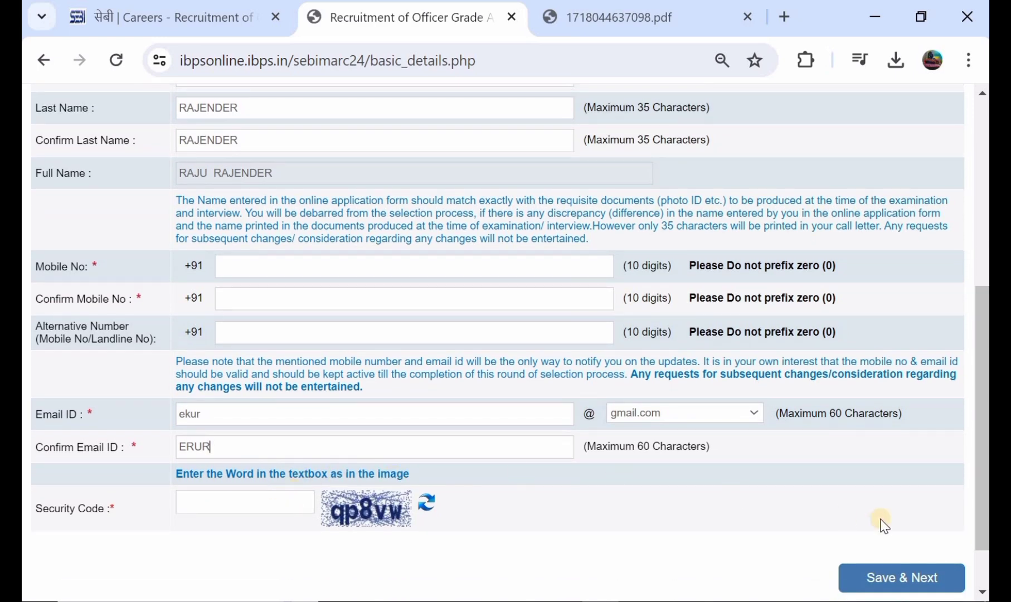
scroll(881, 524, down, 2)
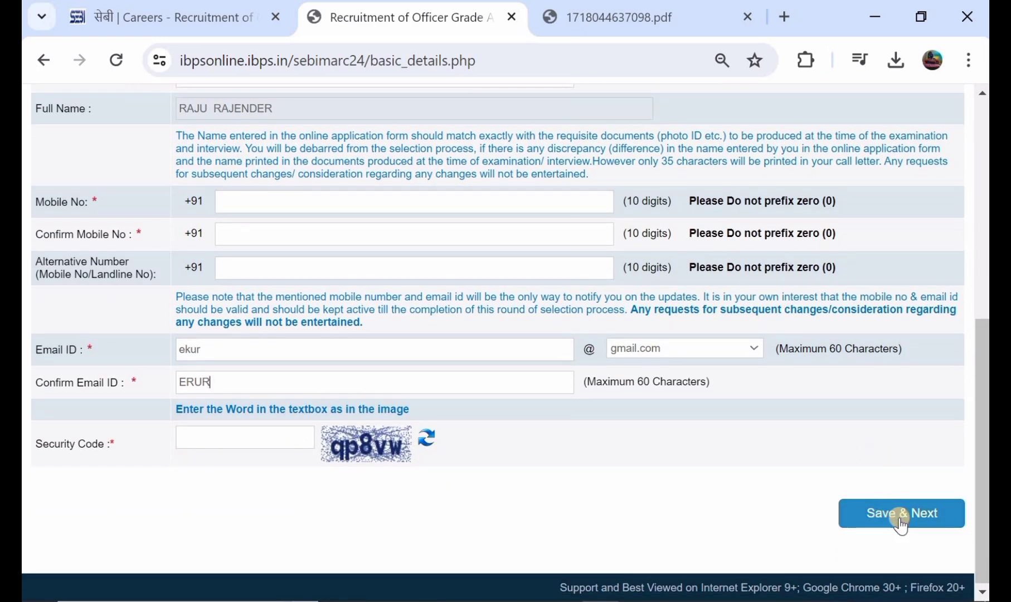
click(901, 513)
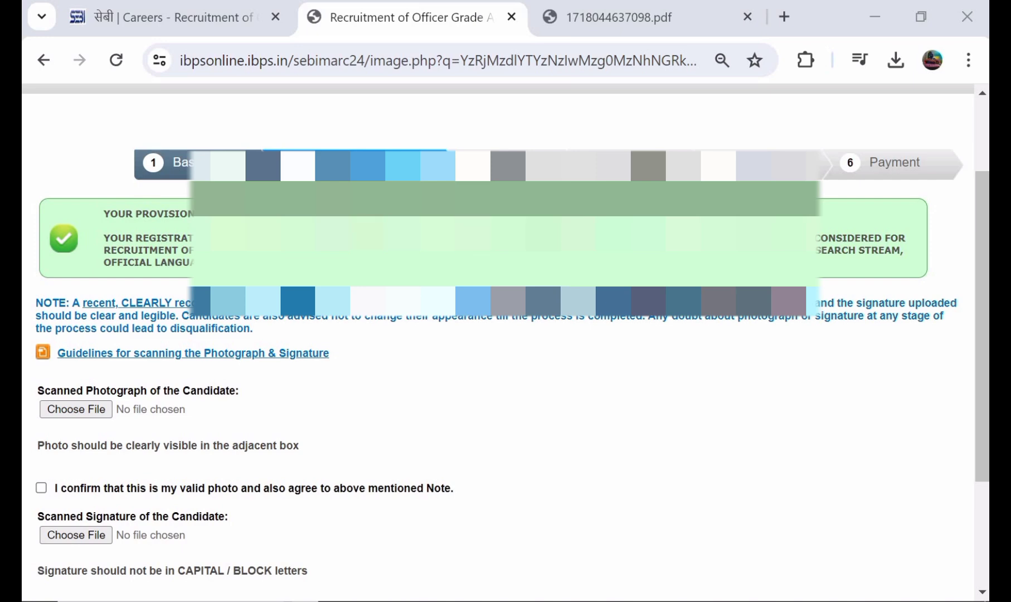
scroll(502, 334, down, 1)
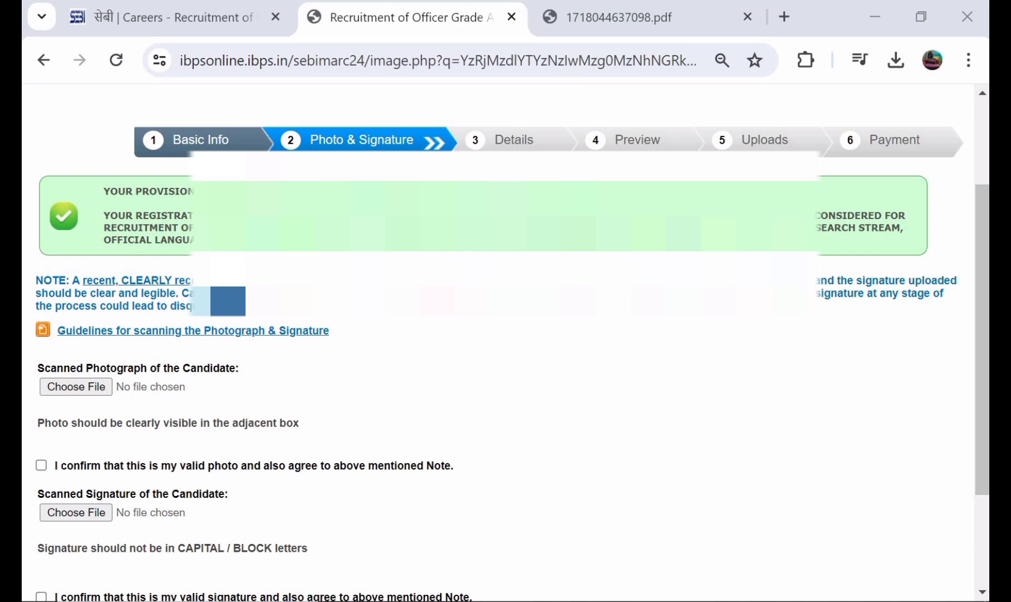
scroll(501, 334, down, 1)
scroll(502, 334, up, 1)
scroll(502, 334, down, 1)
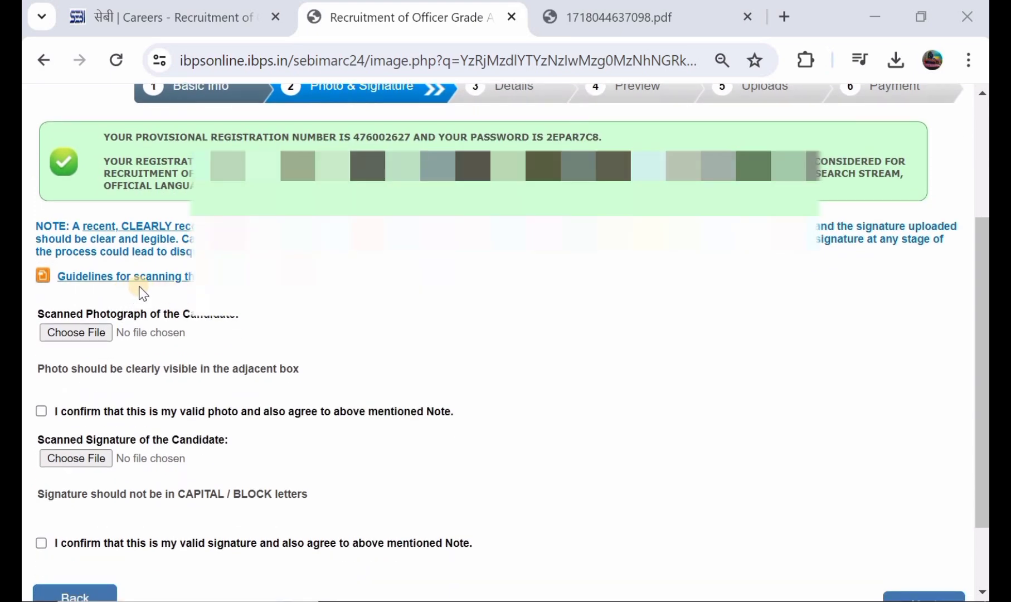
Read the scanning guidelines (200 x 230 pixel, 20–50kb photo), then return to the application form.
click(156, 277)
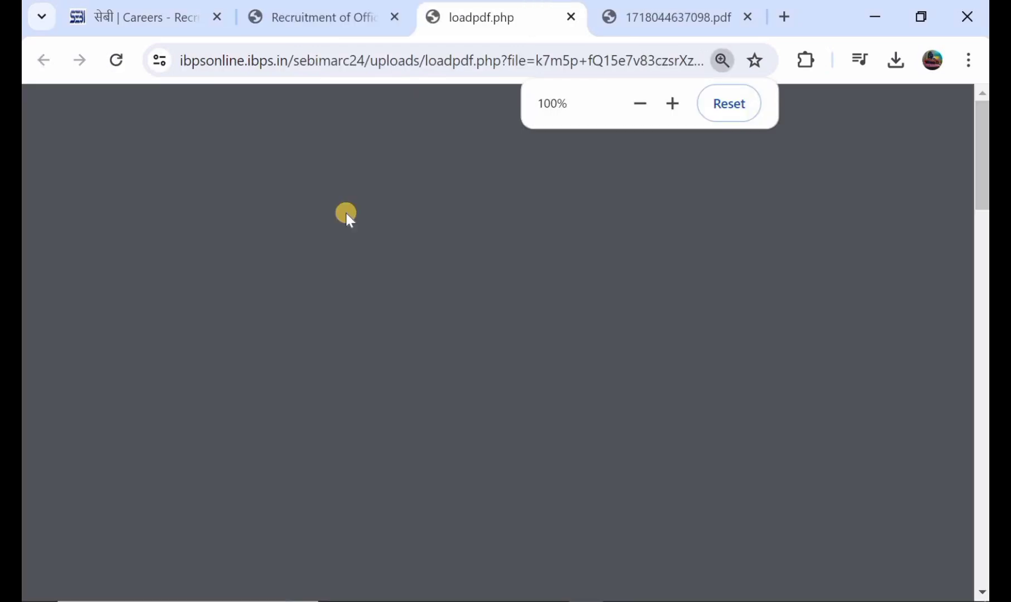
scroll(412, 154, down, 4)
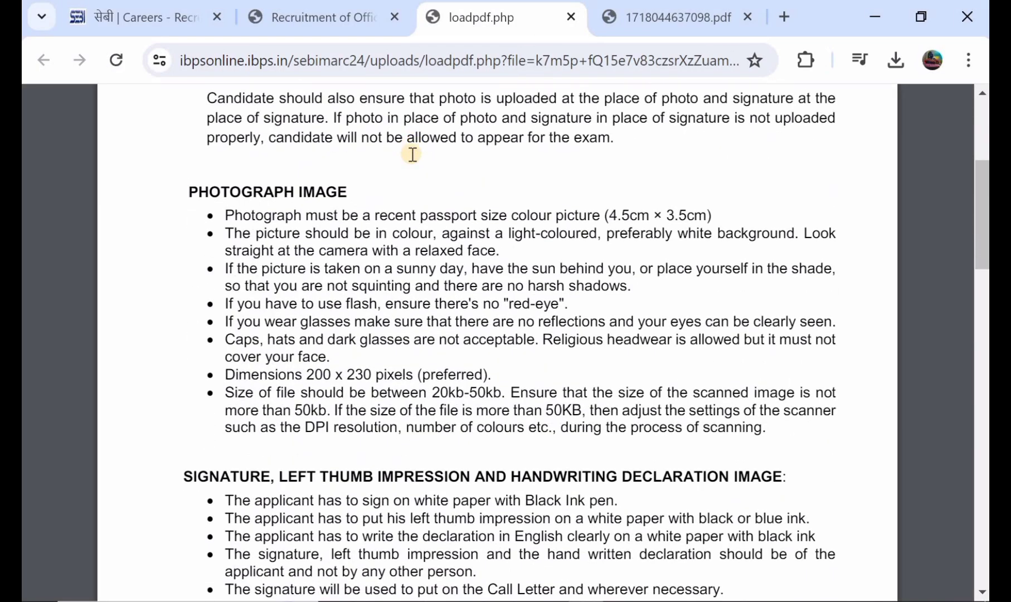
scroll(412, 155, down, 2)
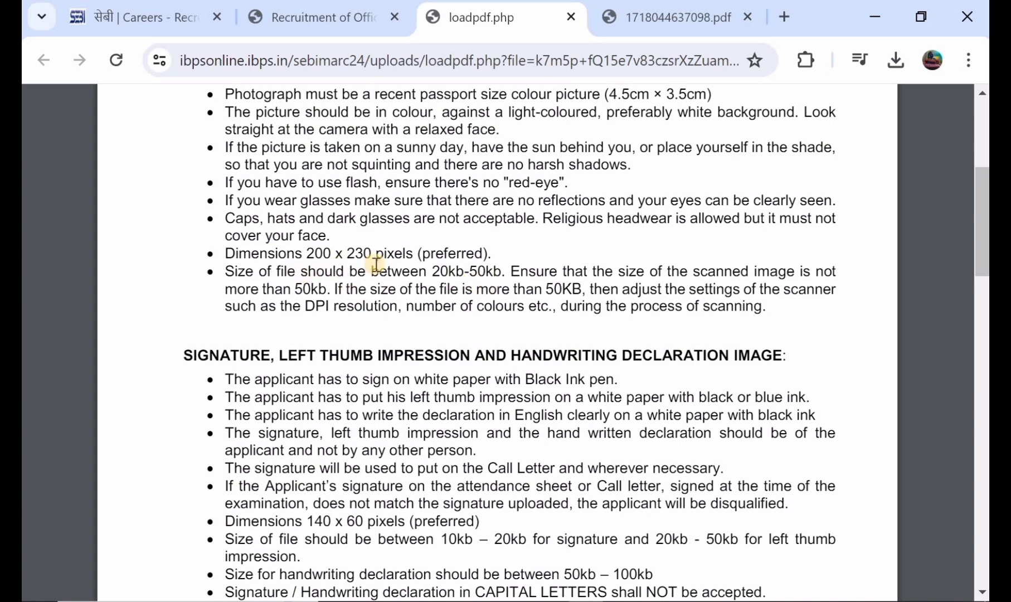
scroll(416, 233, down, 1)
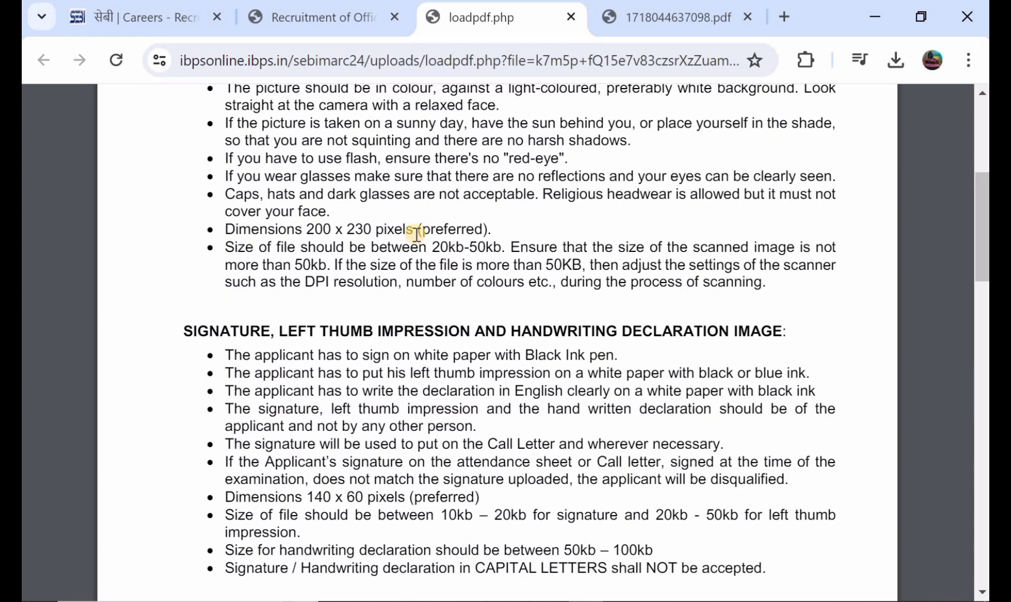
scroll(413, 233, down, 1)
scroll(413, 232, up, 5)
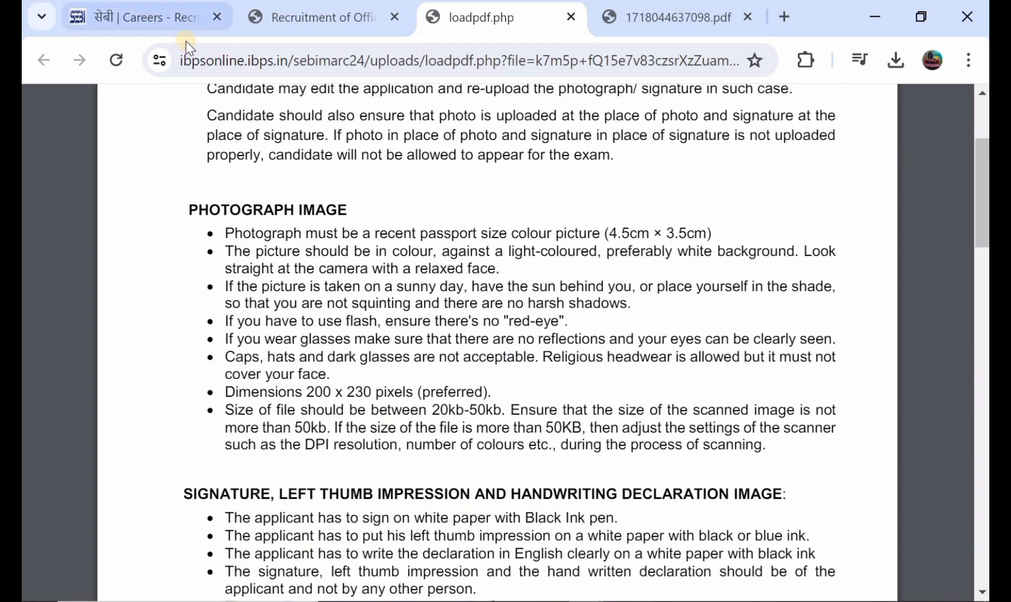
click(351, 25)
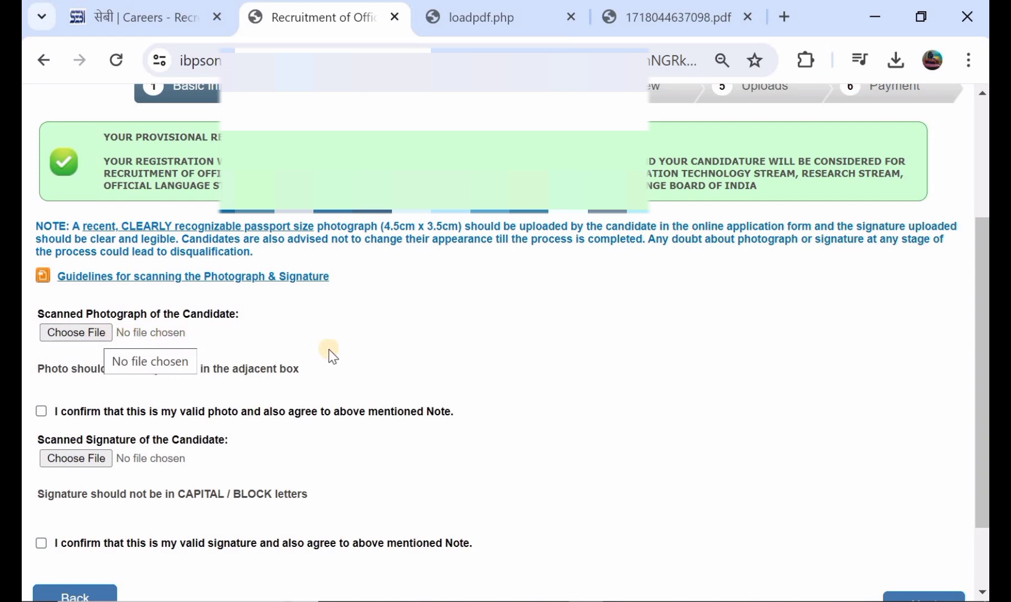
Confirm the photo and signature are valid, then continue to the Details step.
scroll(386, 340, down, 1)
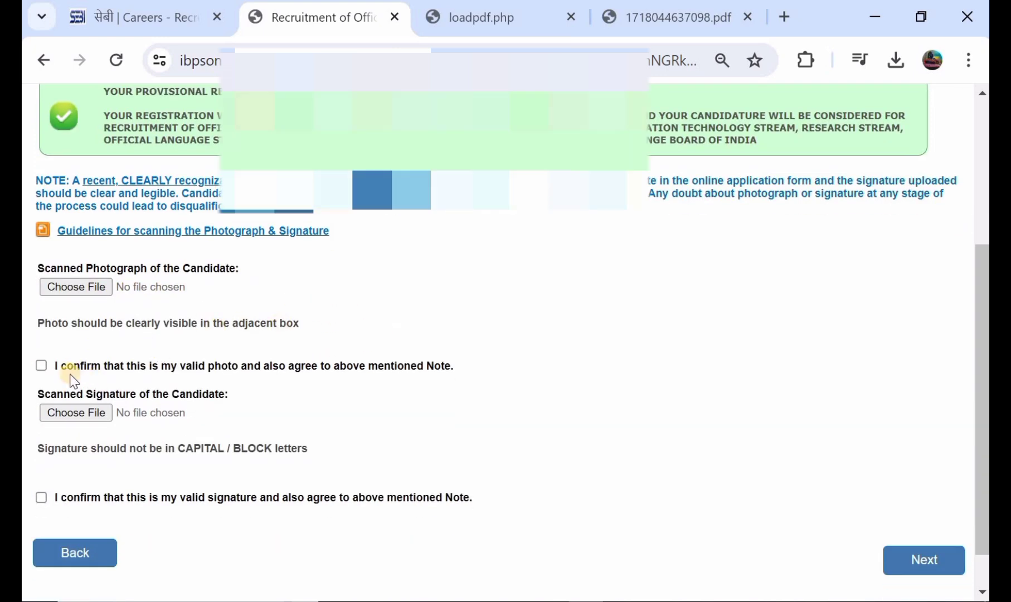
click(43, 368)
scroll(101, 367, down, 1)
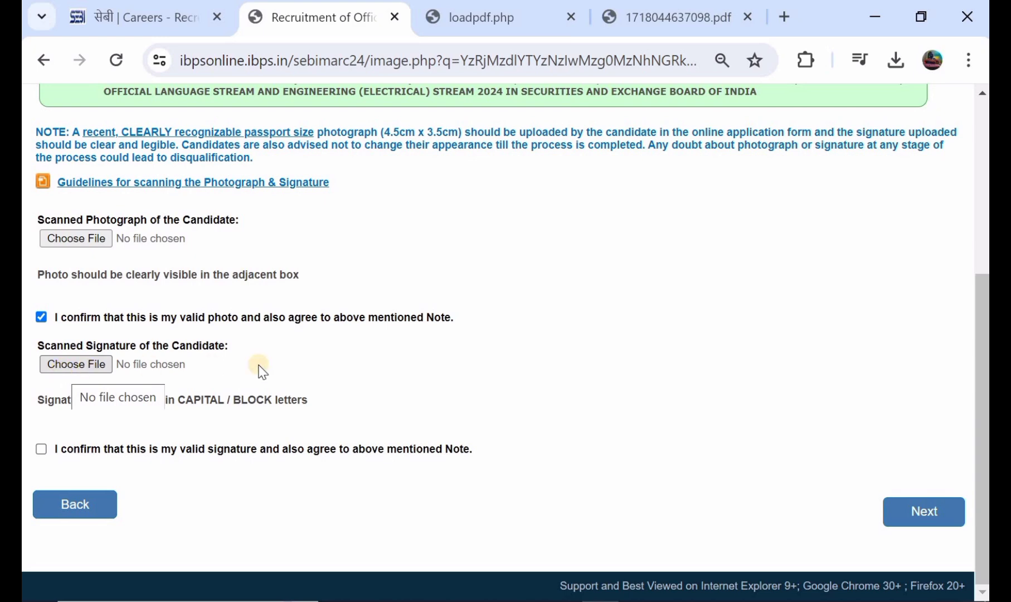
click(42, 449)
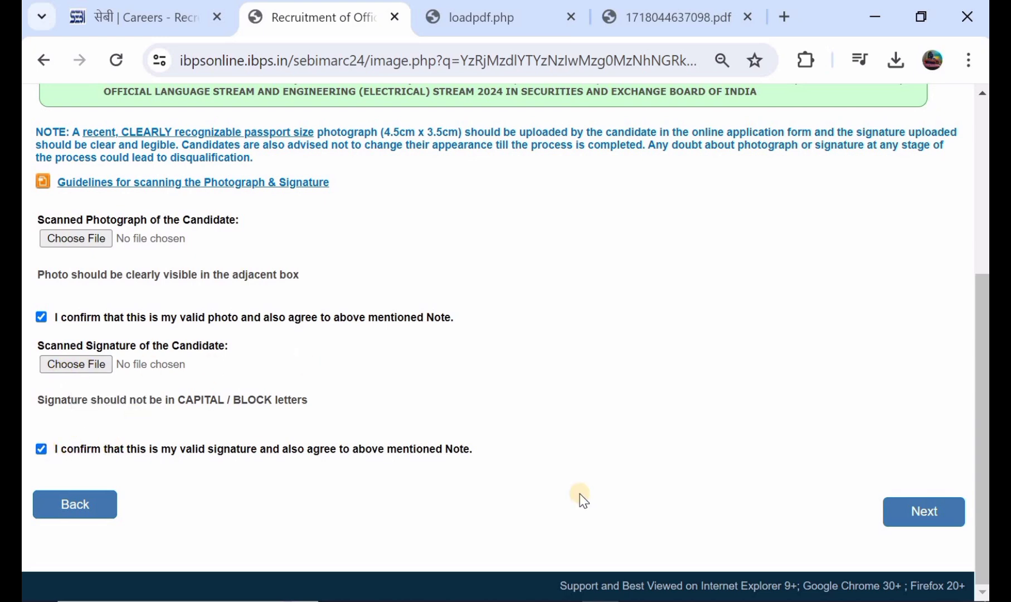
click(903, 510)
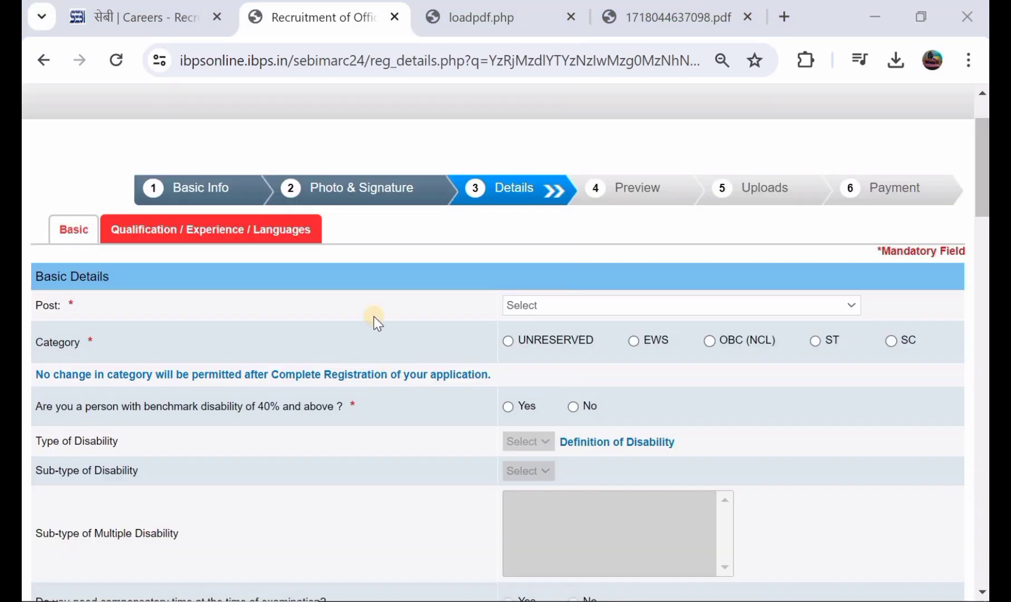
Choose the Legal Stream post and, after trying OBC (NCL) and ST, settle on UNRESERVED category.
click(520, 305)
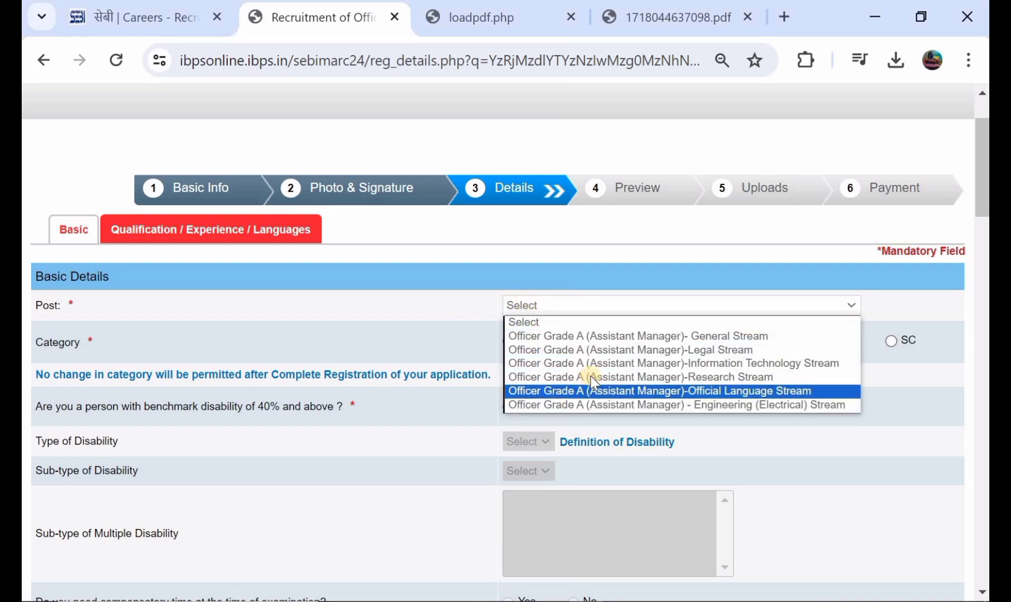
click(601, 350)
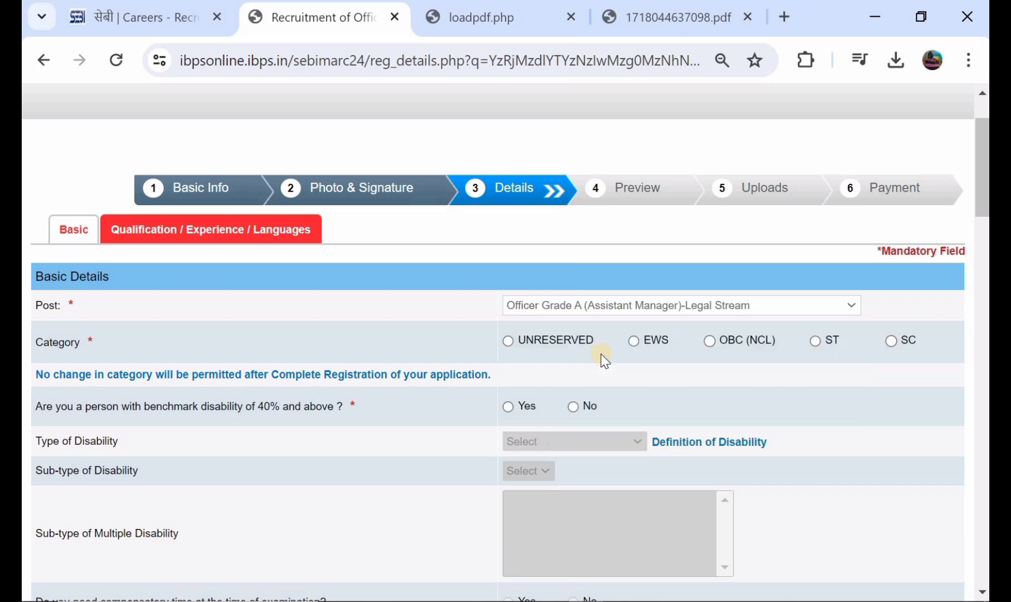
click(509, 342)
click(669, 335)
click(711, 342)
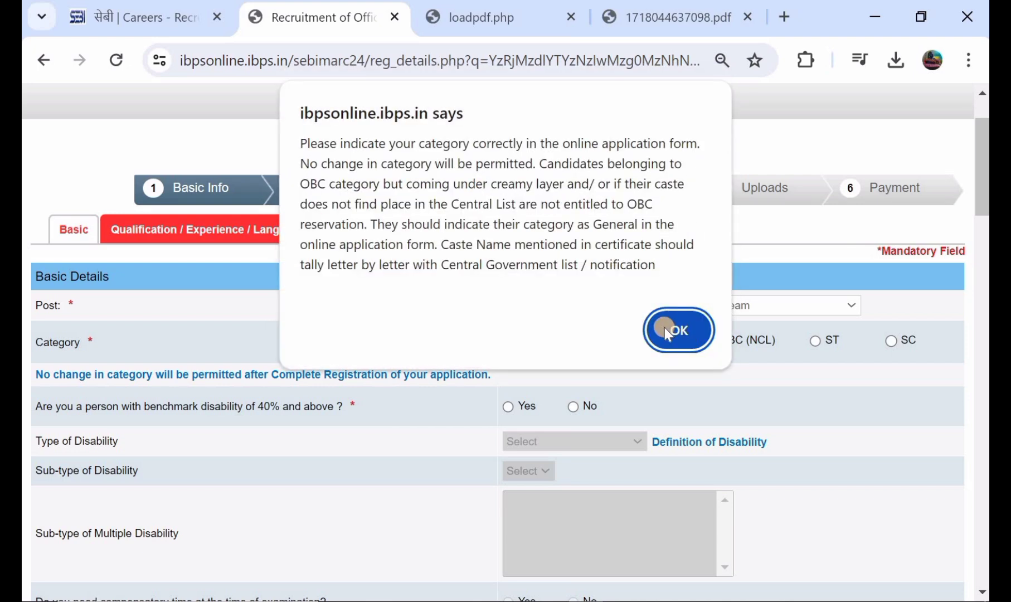
click(664, 329)
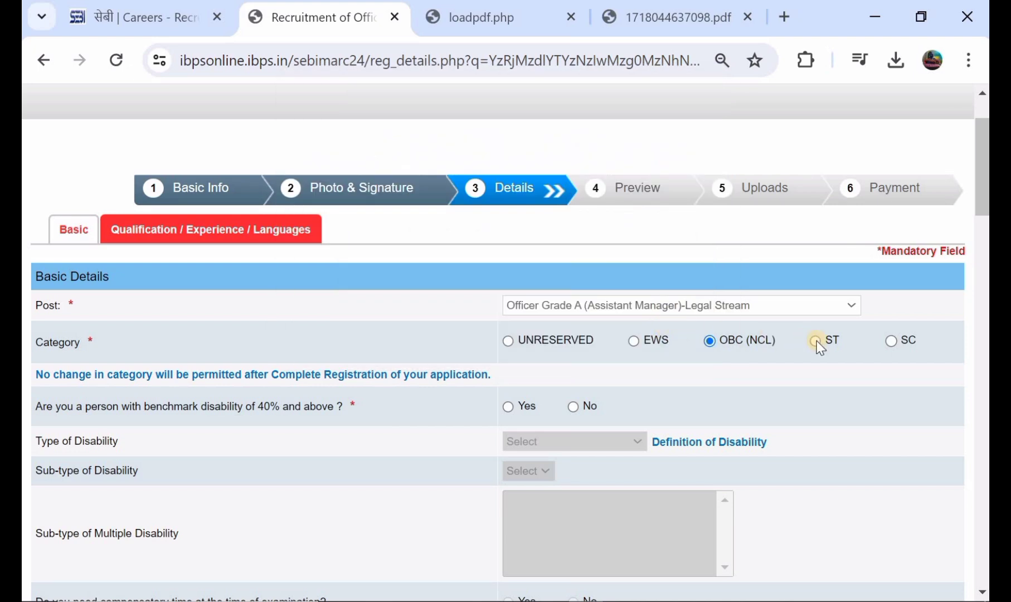
click(816, 341)
click(691, 329)
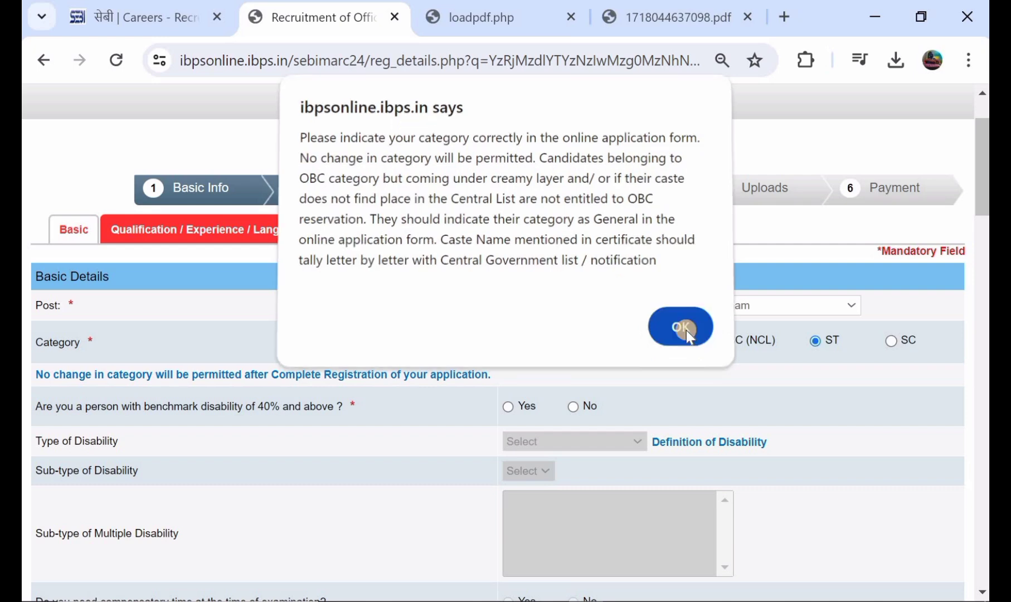
click(510, 341)
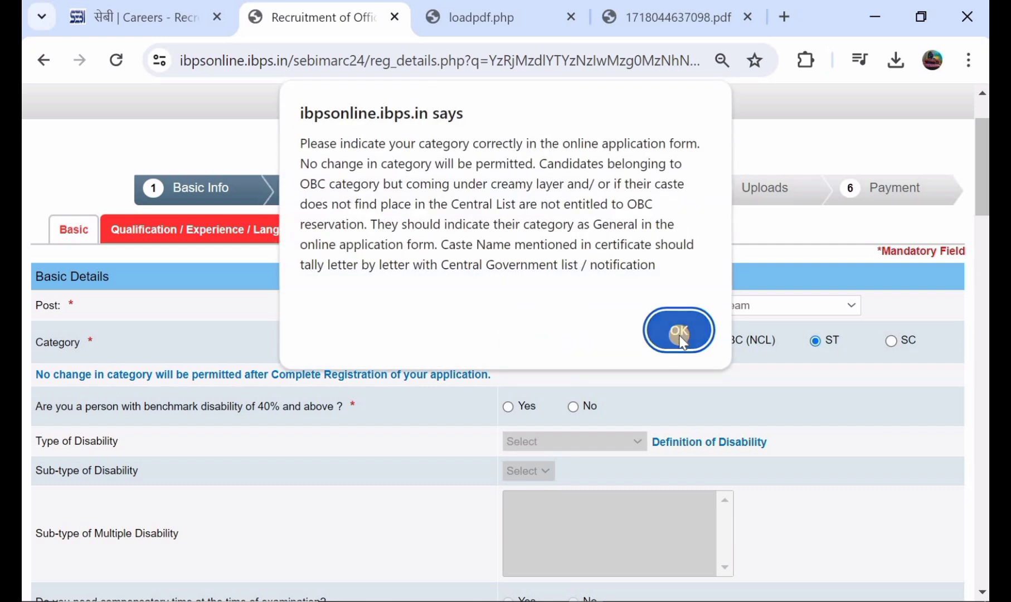
click(680, 334)
Answer No to the benchmark disability and RPwD writing difficulty questions.
scroll(672, 339, down, 2)
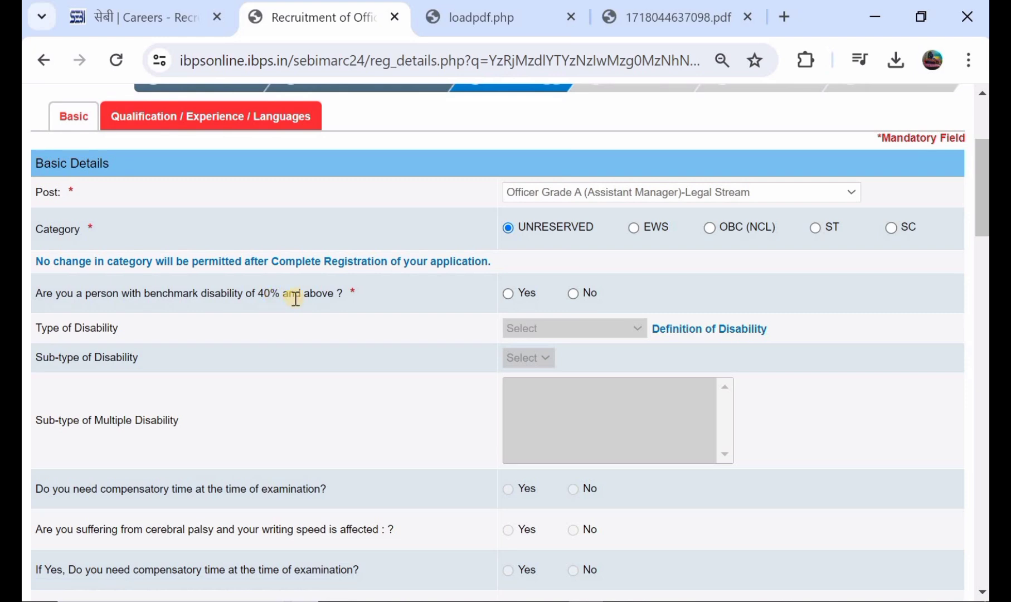
click(506, 294)
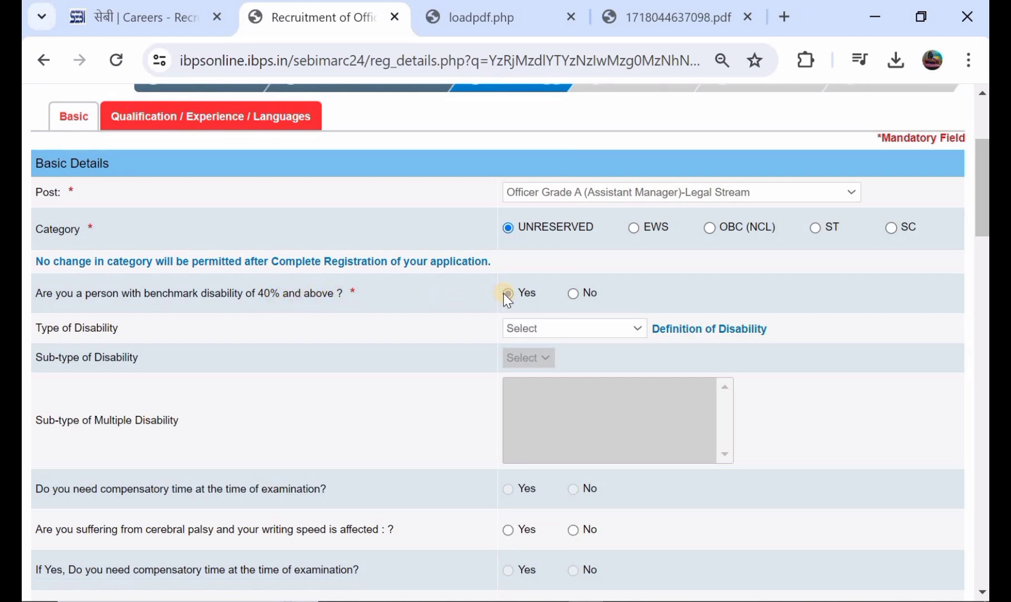
click(571, 292)
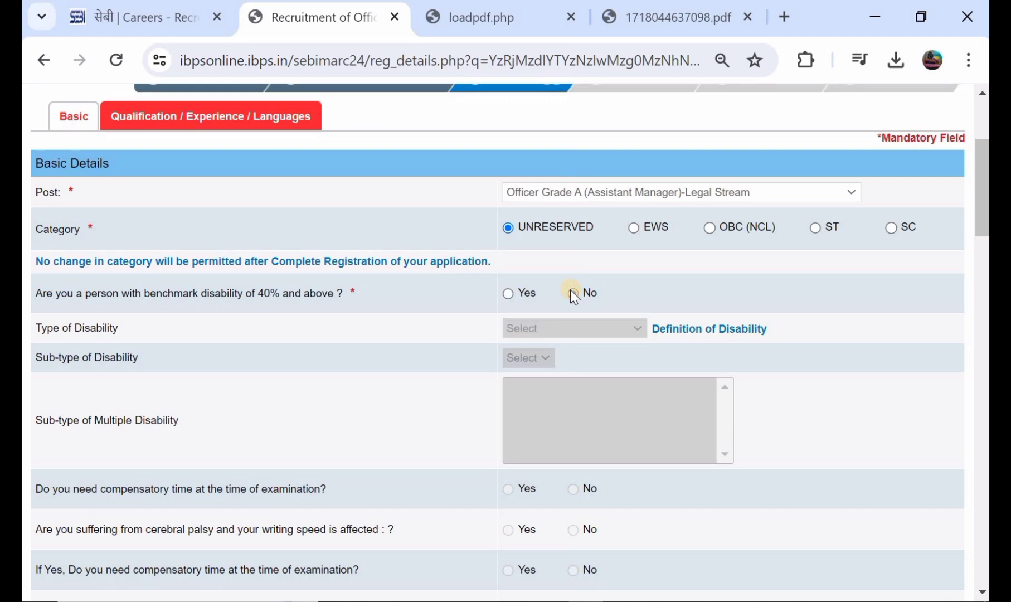
scroll(574, 296, down, 5)
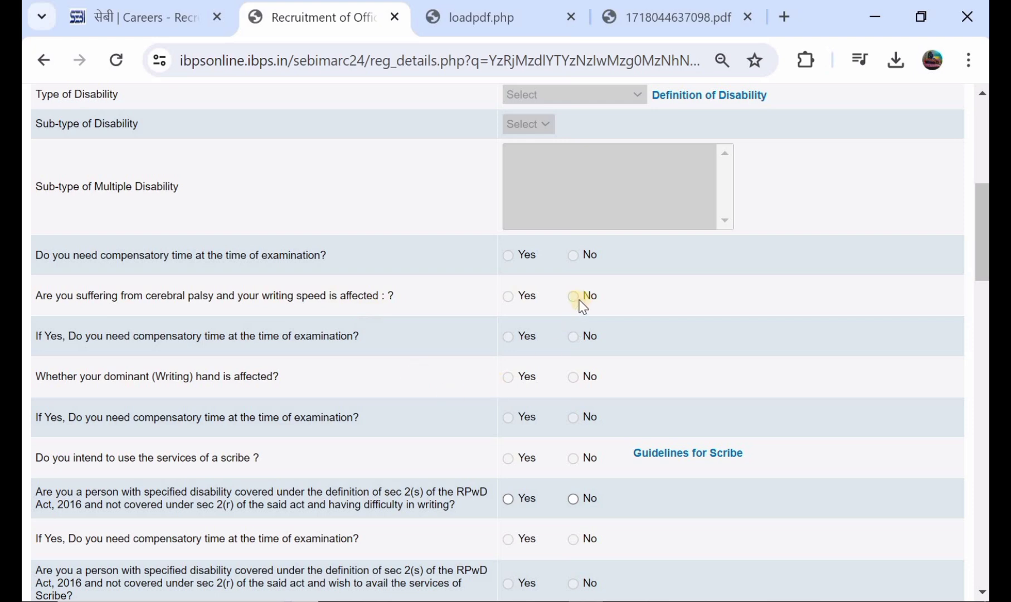
scroll(564, 315, down, 1)
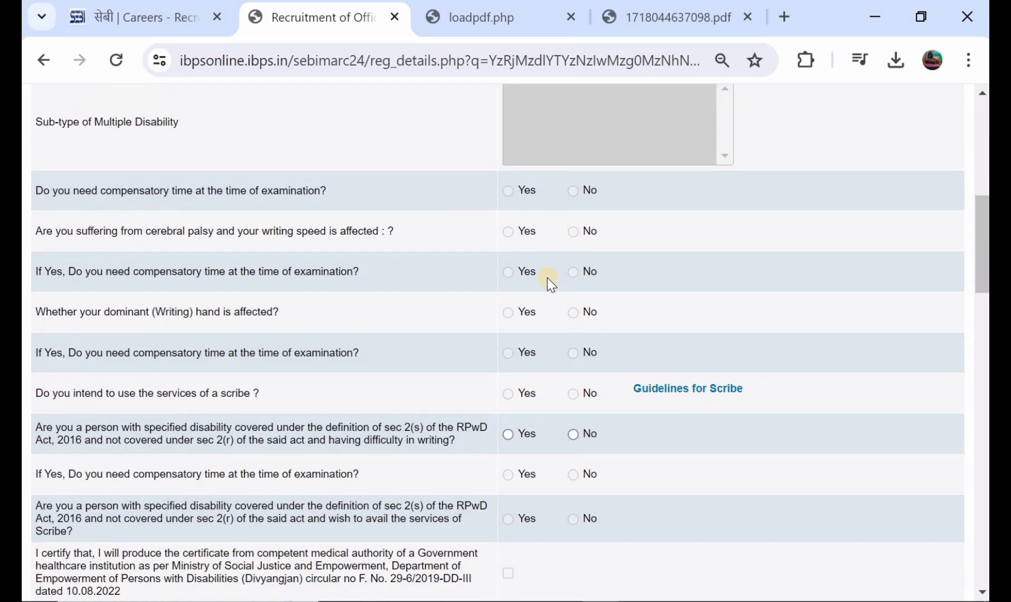
scroll(551, 280, down, 2)
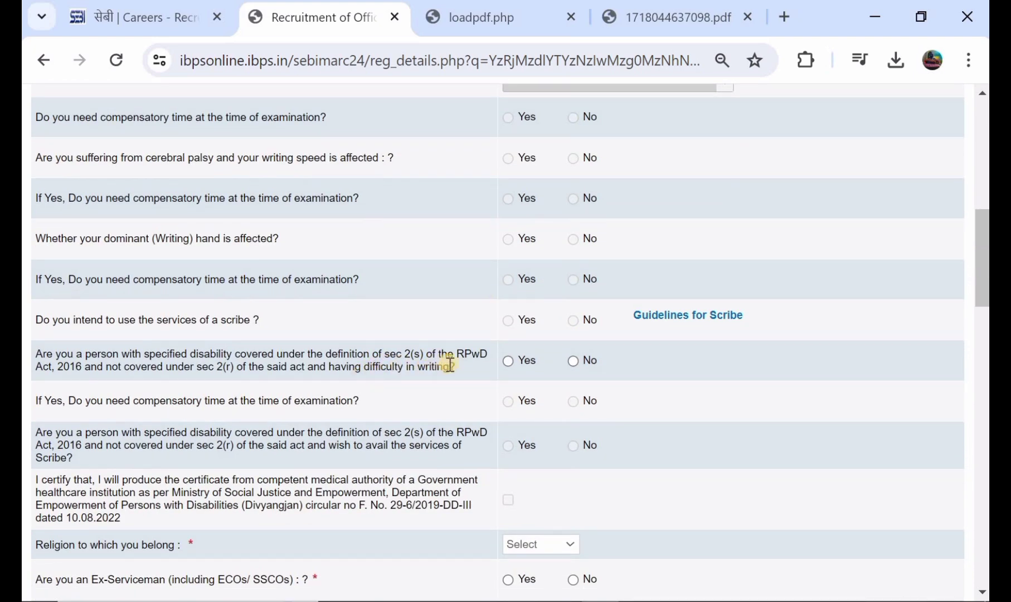
click(573, 360)
scroll(572, 361, down, 3)
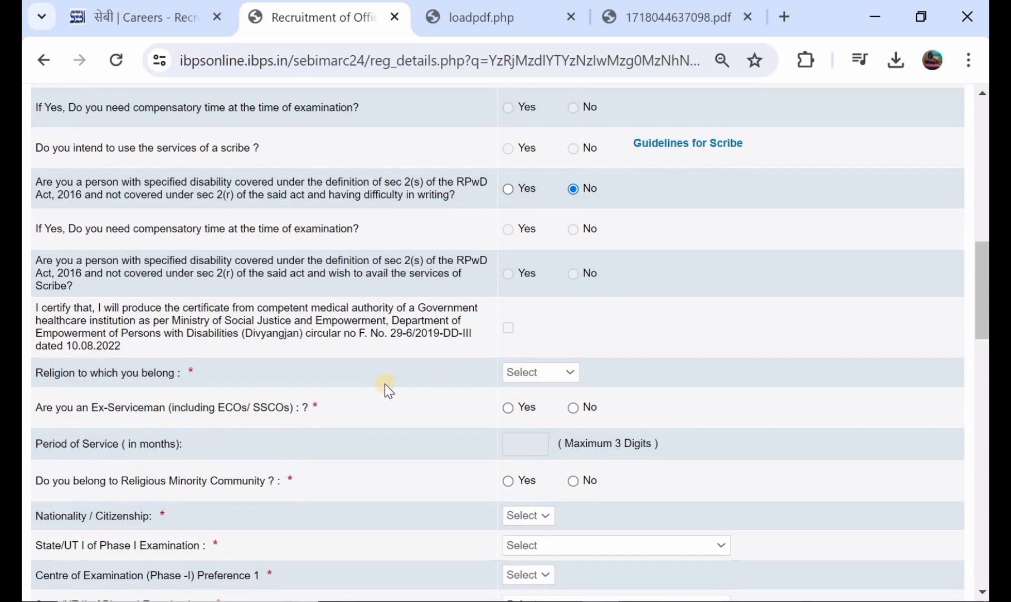
Set religion to Hindu and answer No to the religious minority and Ex-Serviceman questions.
click(512, 377)
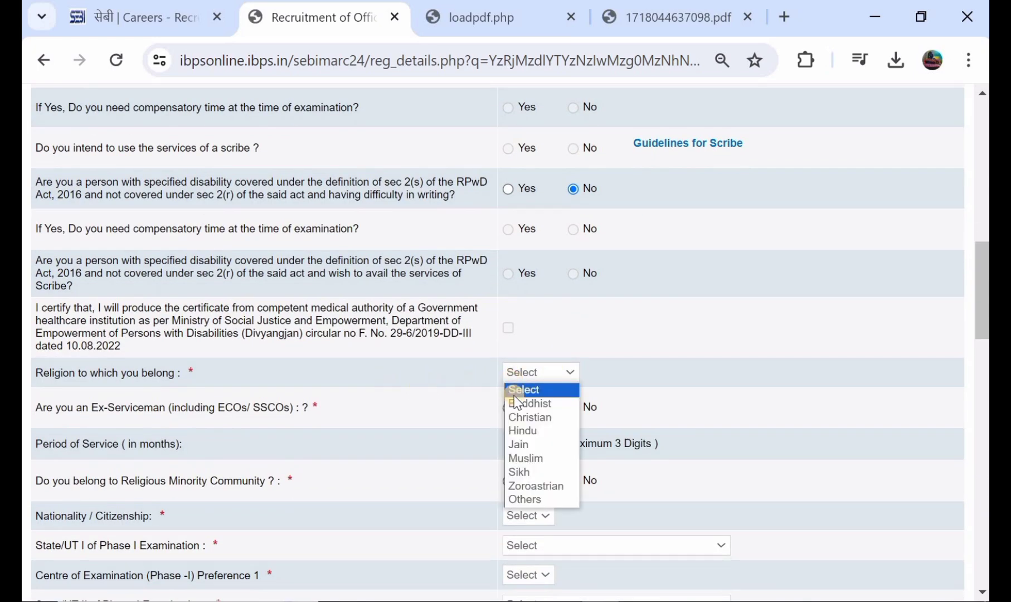
click(523, 430)
scroll(523, 426, down, 1)
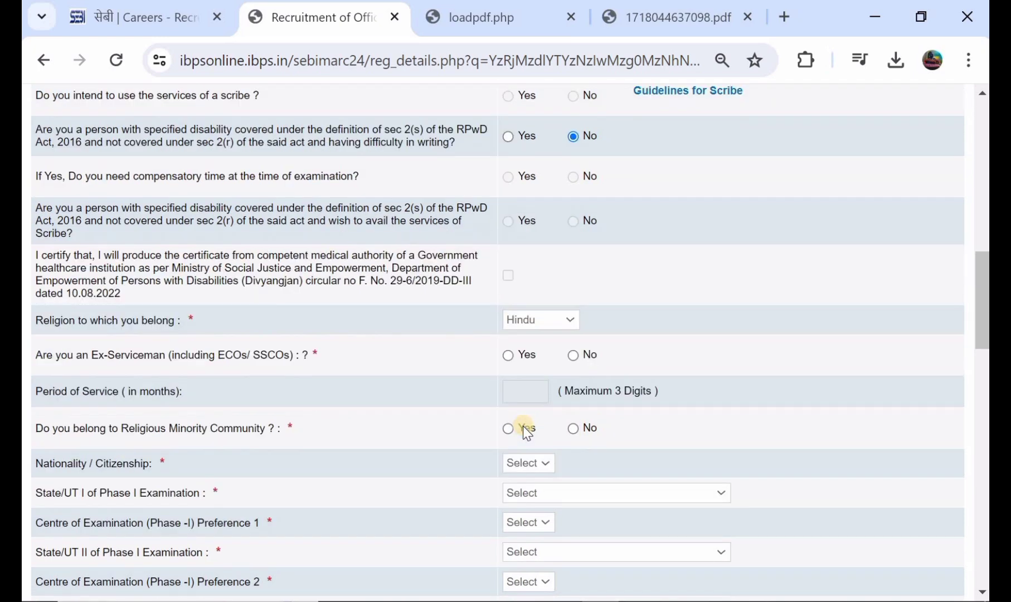
scroll(502, 424, down, 1)
scroll(390, 415, down, 1)
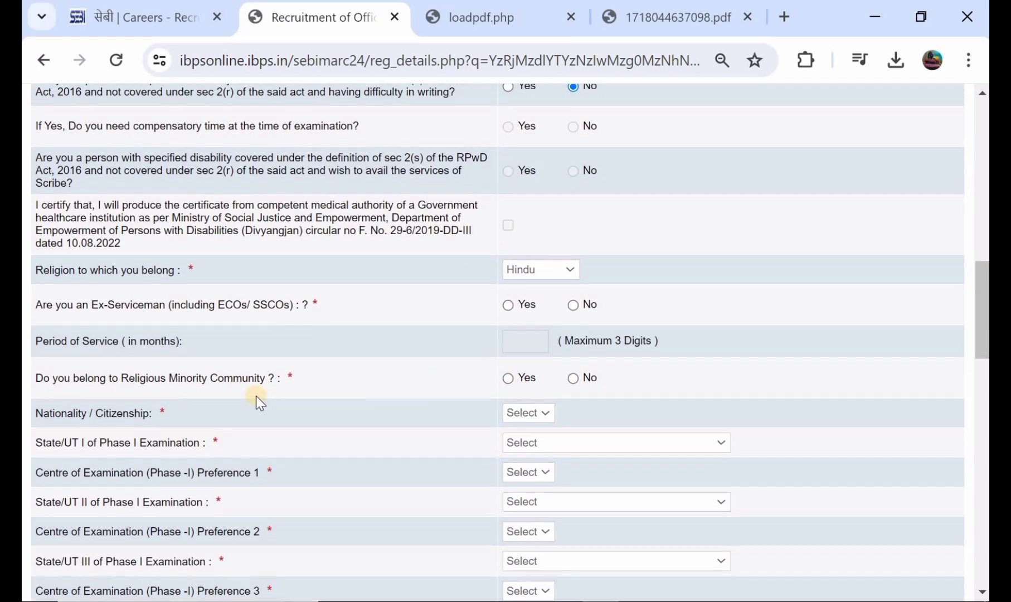
click(574, 379)
scroll(558, 380, down, 1)
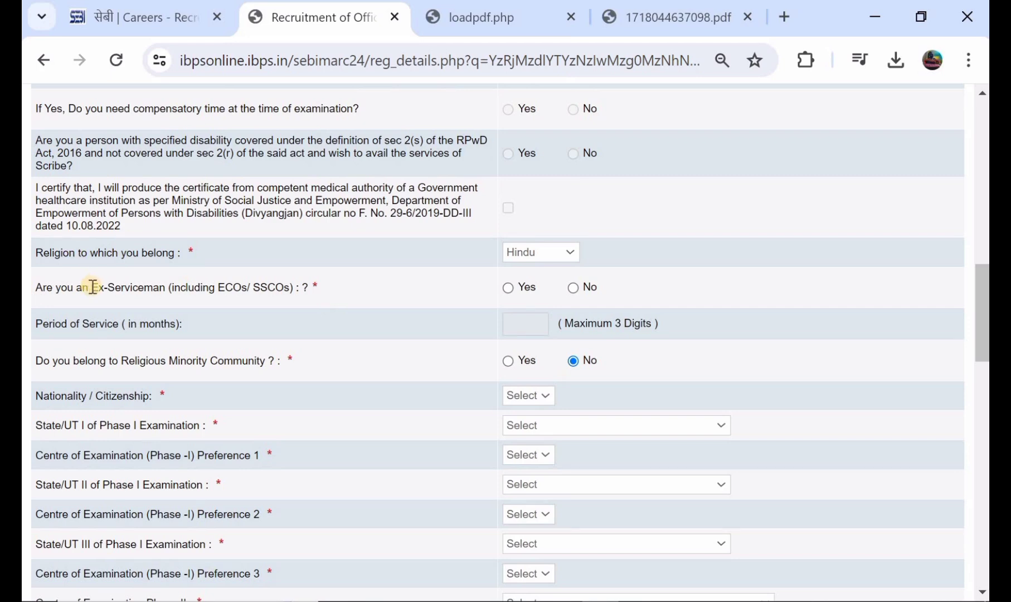
click(573, 287)
scroll(576, 291, down, 2)
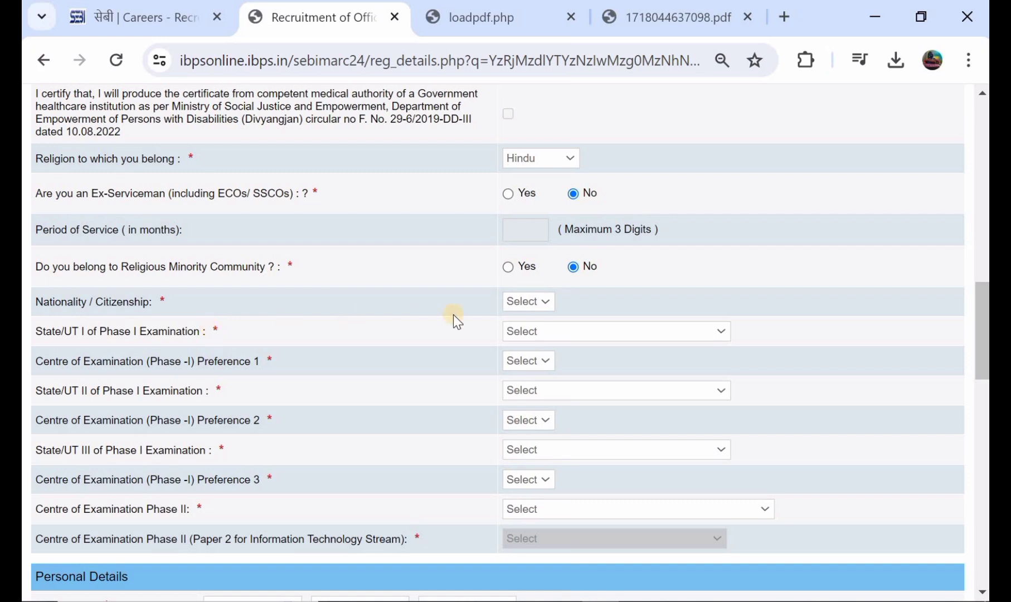
Set nationality to Indian and choose the first Phase I state with Mohali as Preference 1.
click(516, 307)
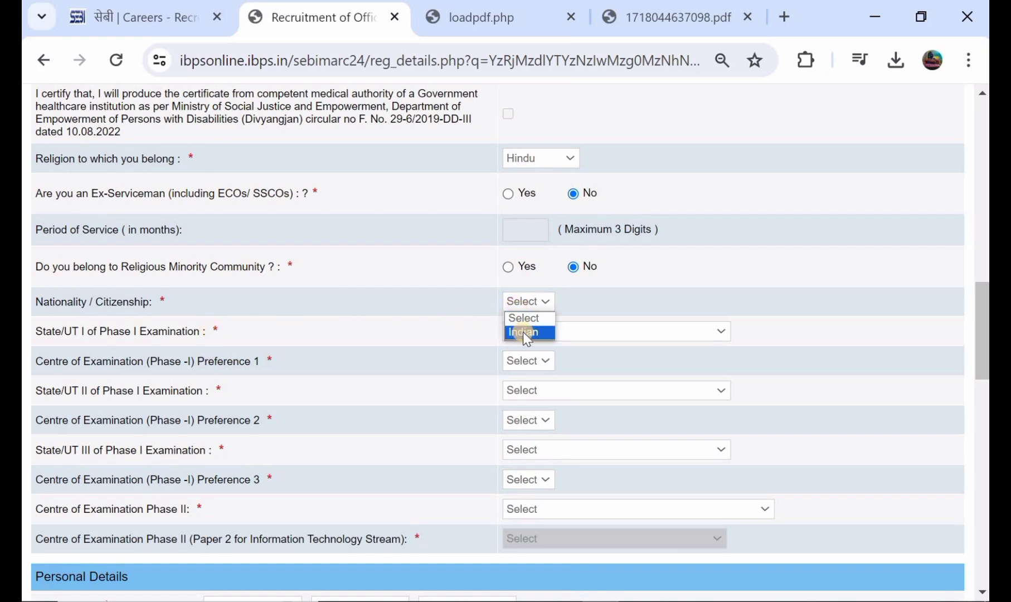
click(523, 332)
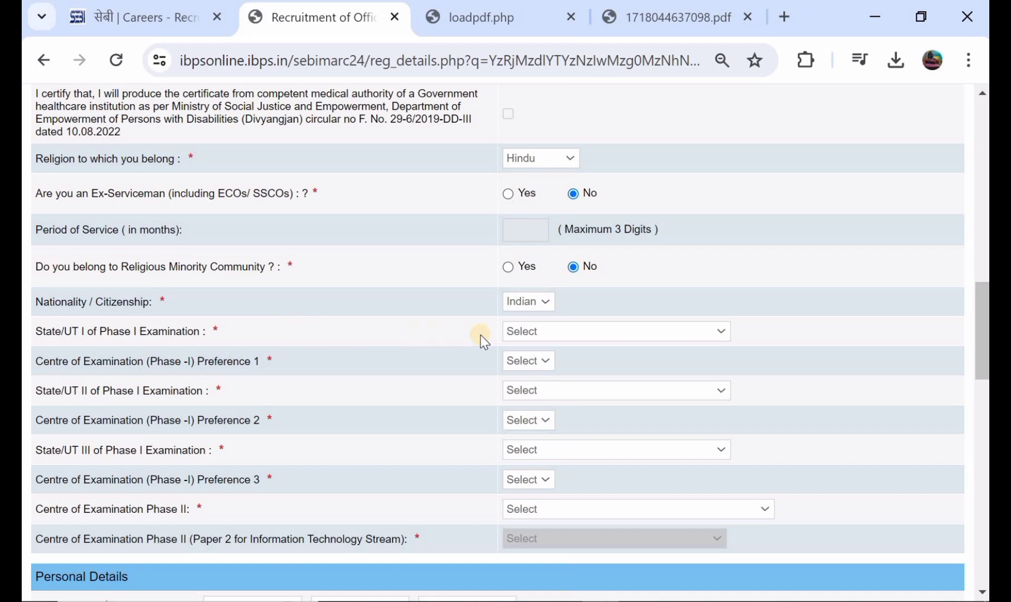
click(524, 332)
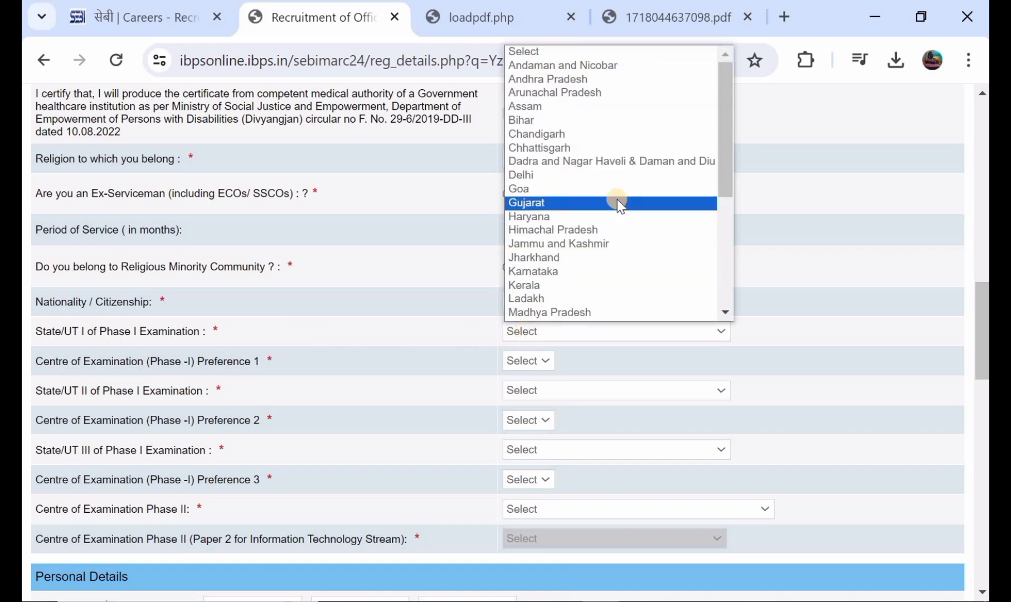
scroll(617, 199, down, 4)
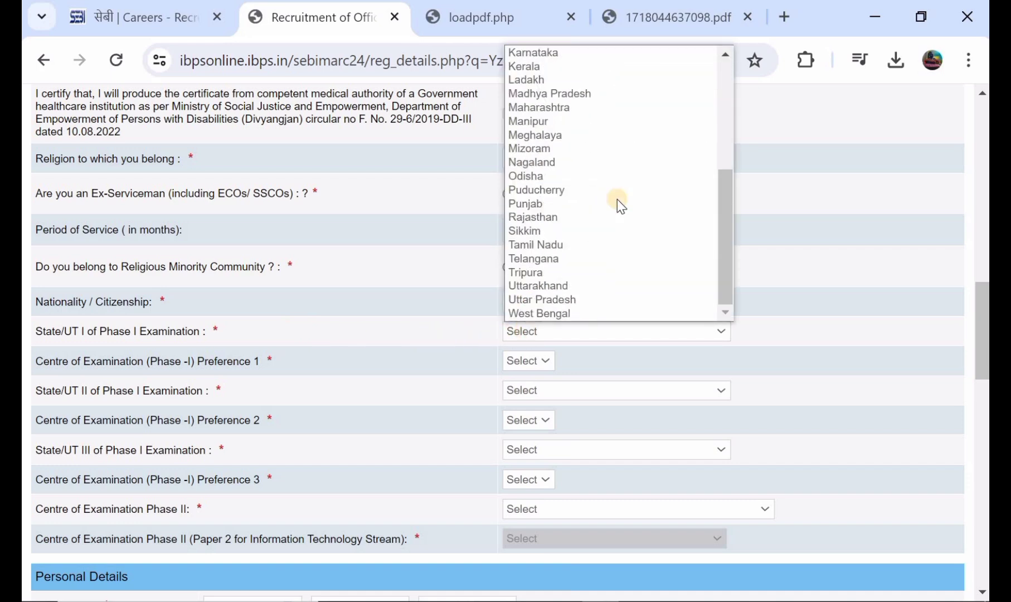
click(592, 255)
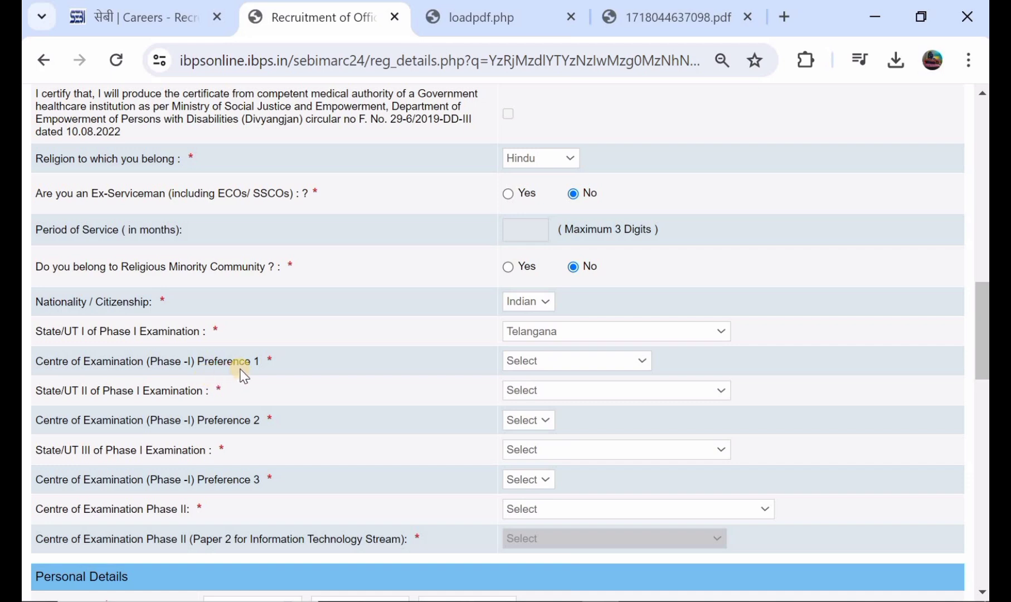
click(515, 362)
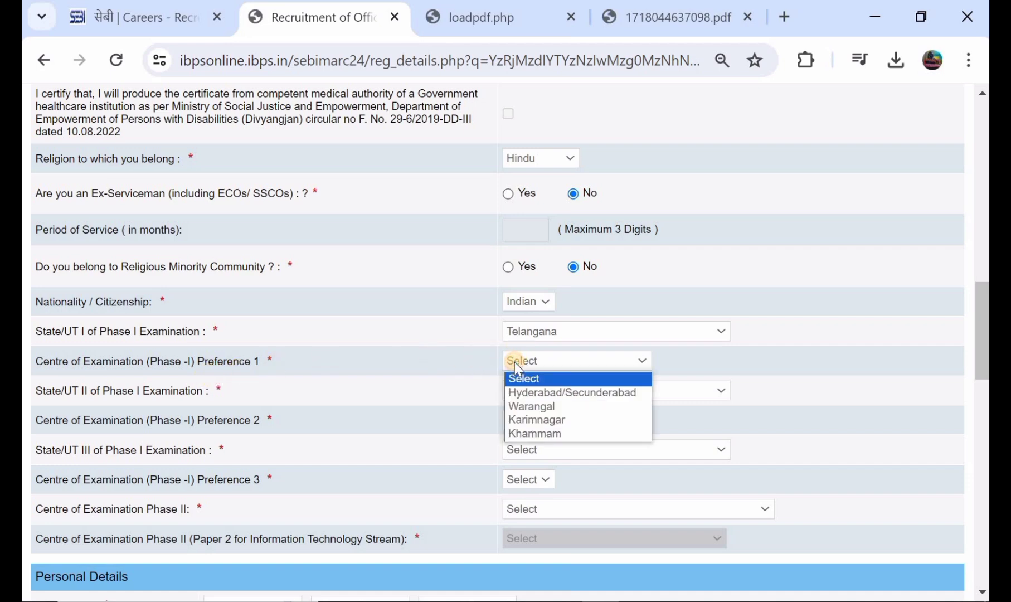
click(534, 407)
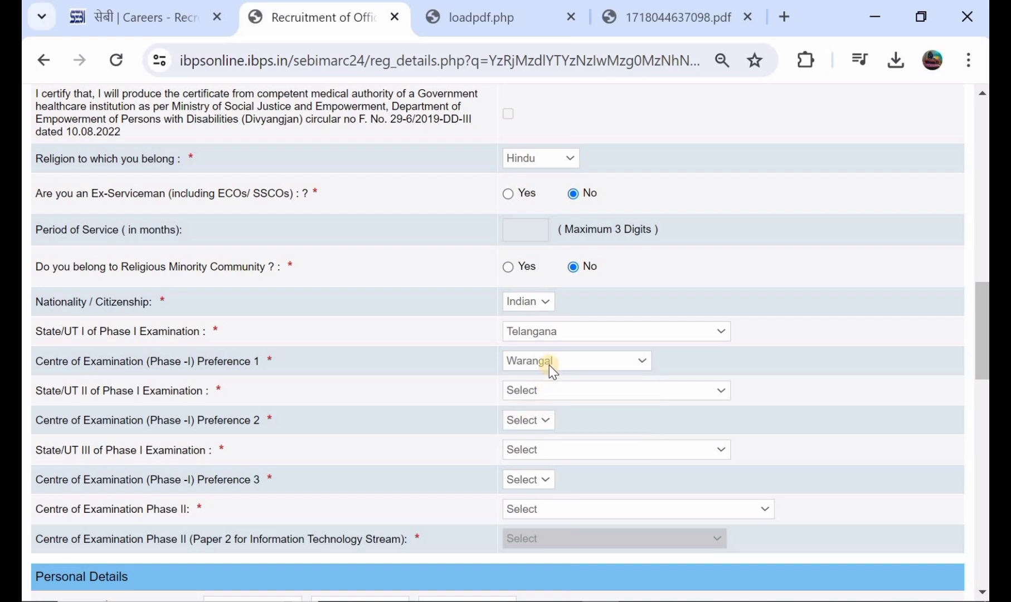
scroll(549, 365, down, 1)
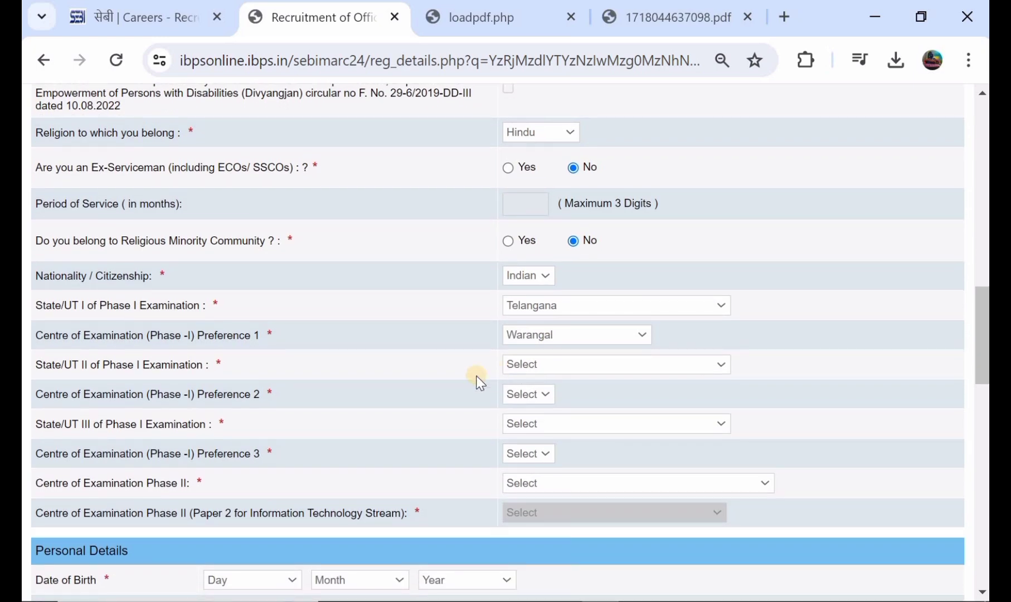
Choose the second Phase I state with Alappuzha as Preference 2.
click(555, 364)
scroll(594, 202, down, 4)
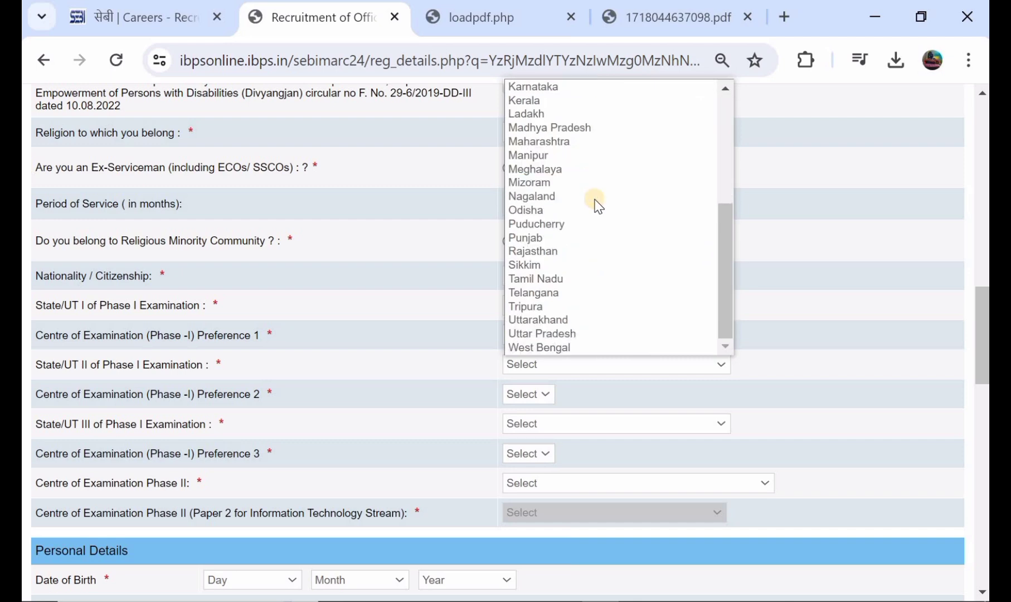
click(564, 291)
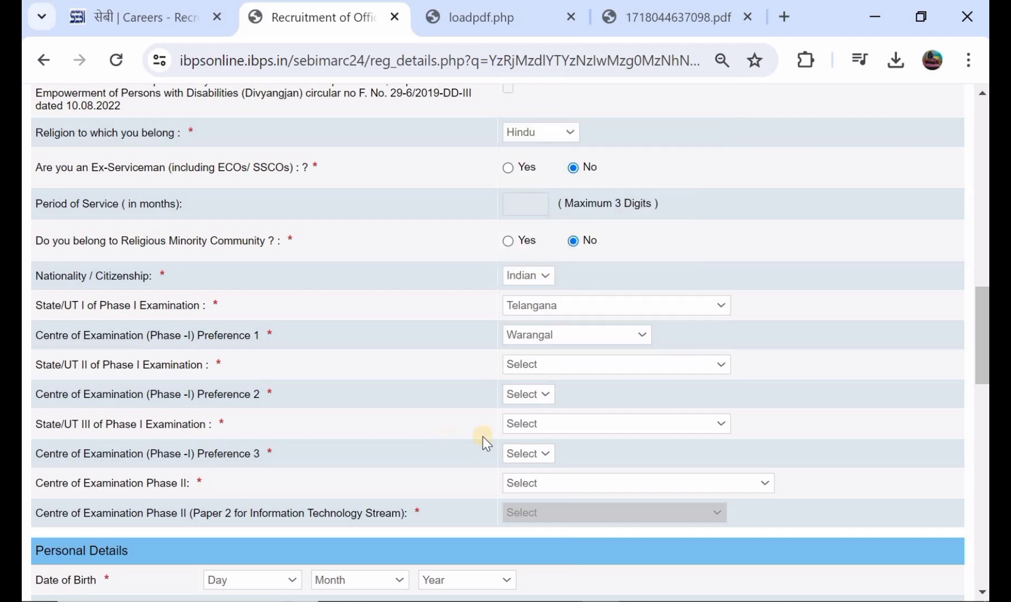
click(517, 395)
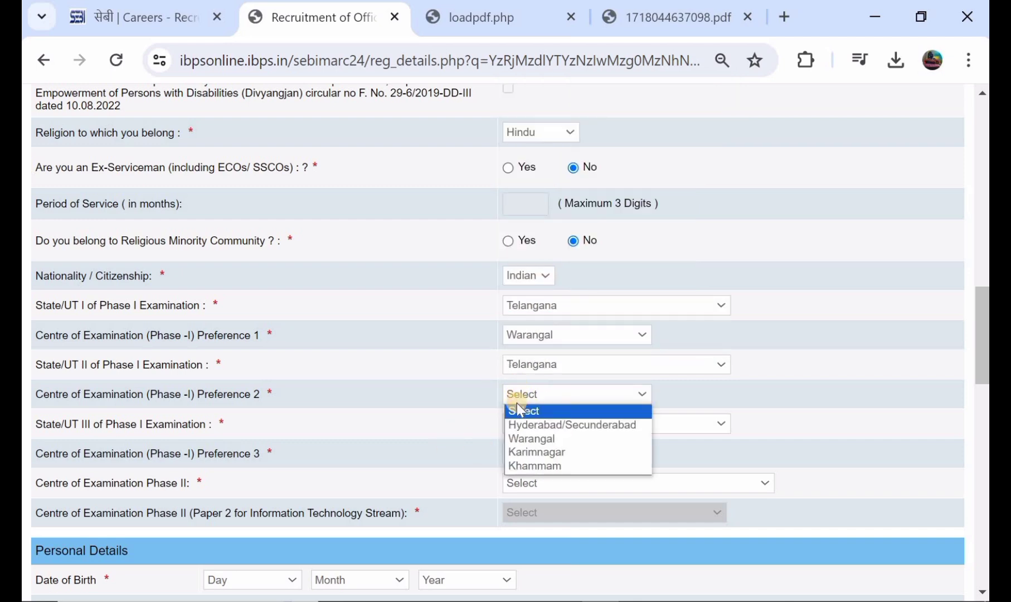
click(533, 453)
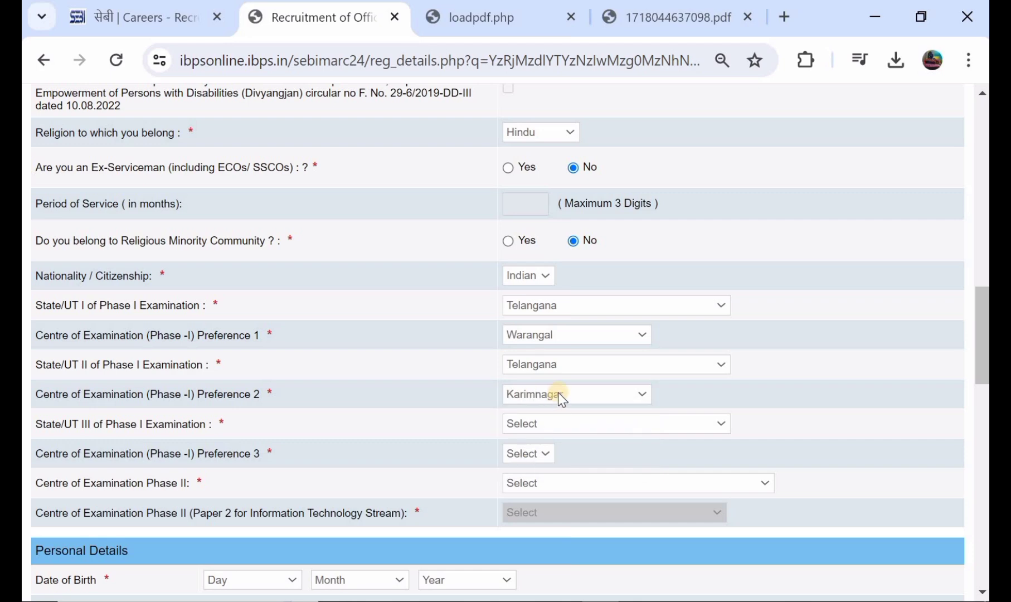
scroll(558, 392, down, 1)
Choose the third Phase I state with Dhanbad as Preference 3, and Jaipur as Phase II centre.
click(544, 375)
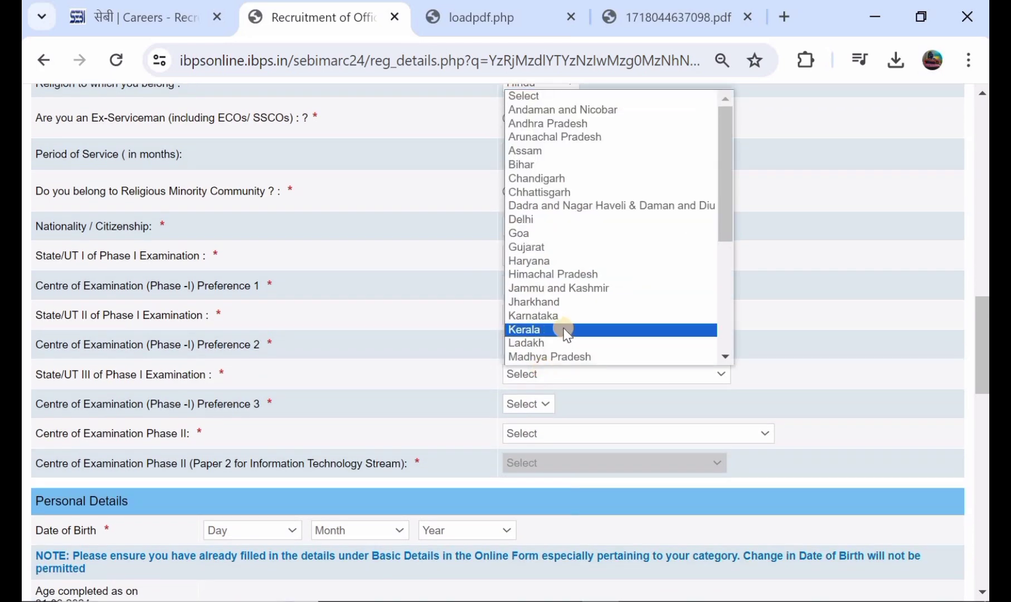
scroll(578, 304, down, 5)
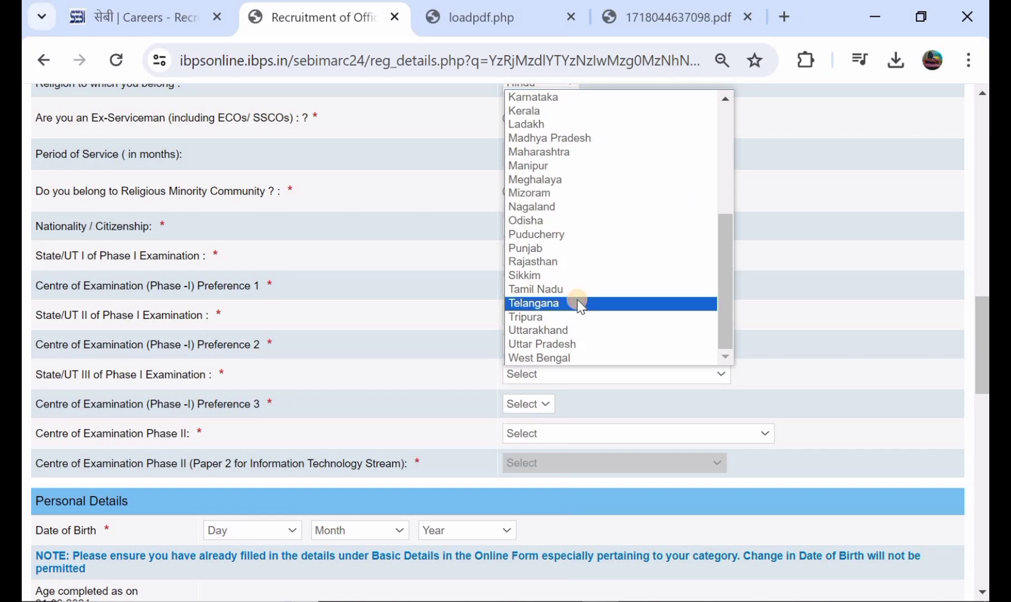
click(580, 304)
click(530, 405)
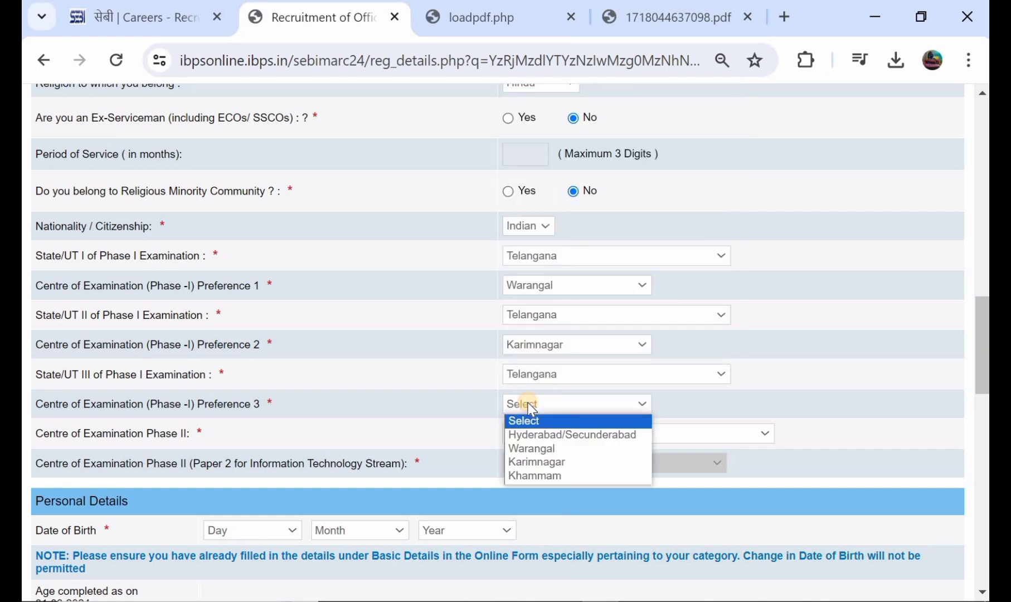
click(529, 474)
scroll(546, 430, down, 1)
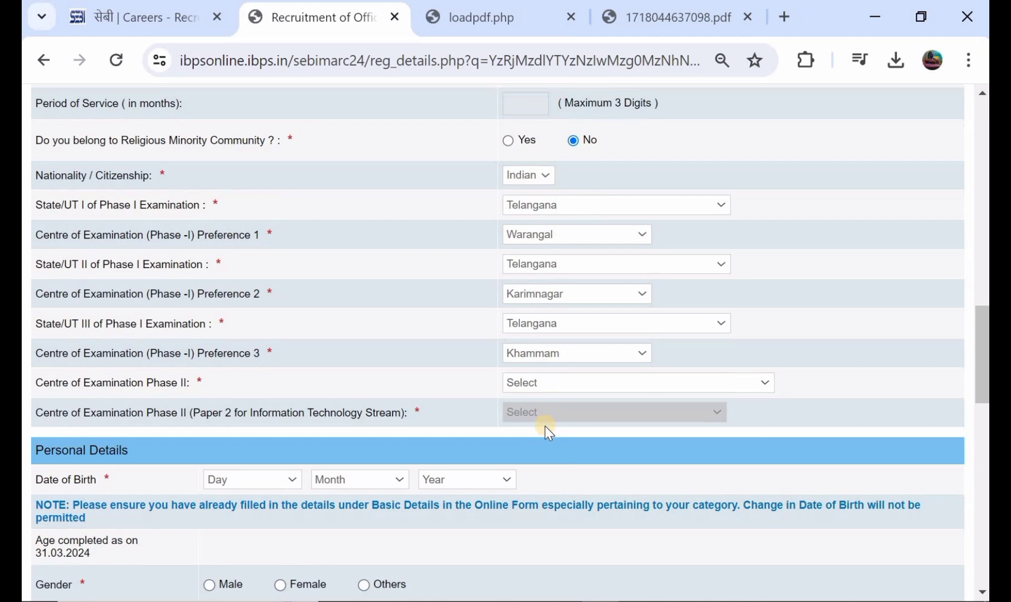
click(603, 380)
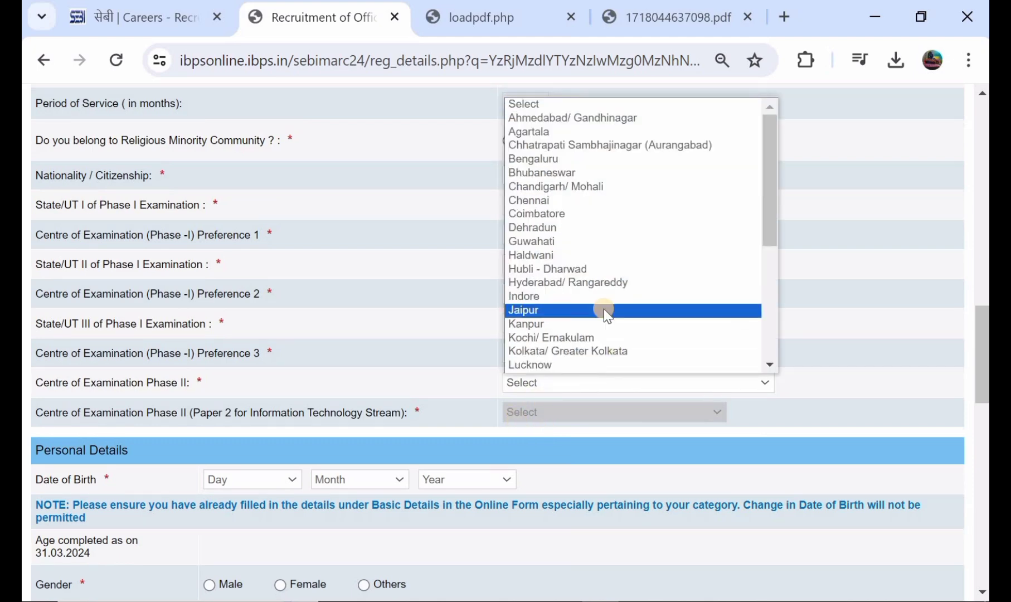
scroll(604, 312, down, 4)
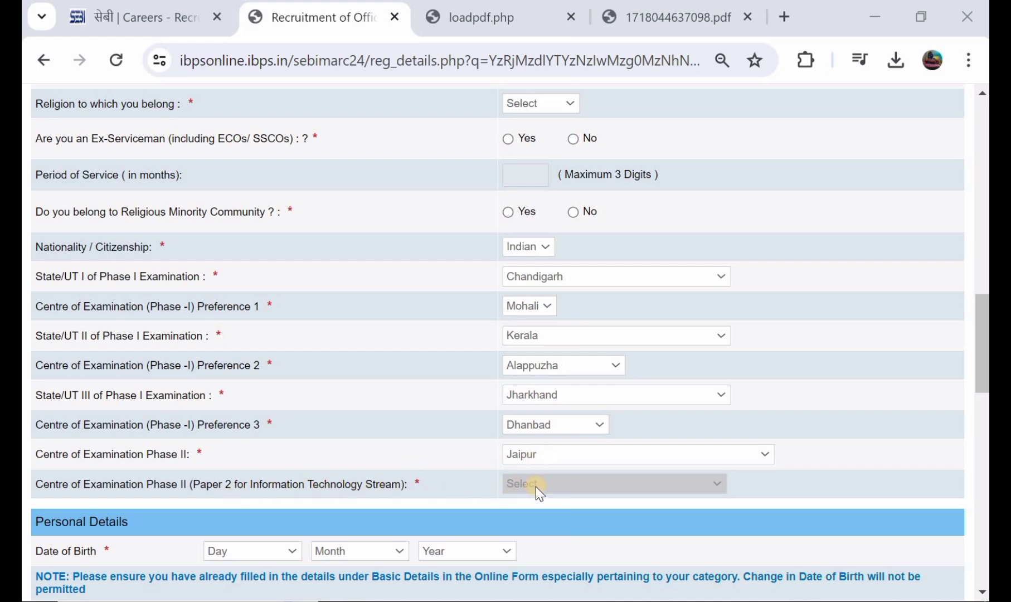
Set the date of birth to day 16, month April, and choose the birth year.
scroll(535, 487, down, 3)
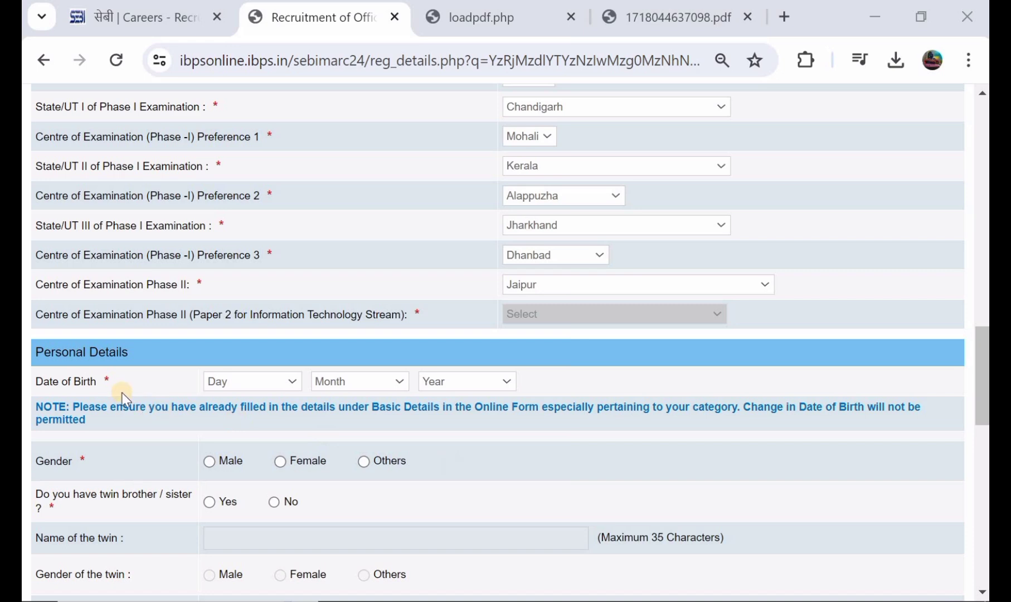
click(228, 382)
click(260, 316)
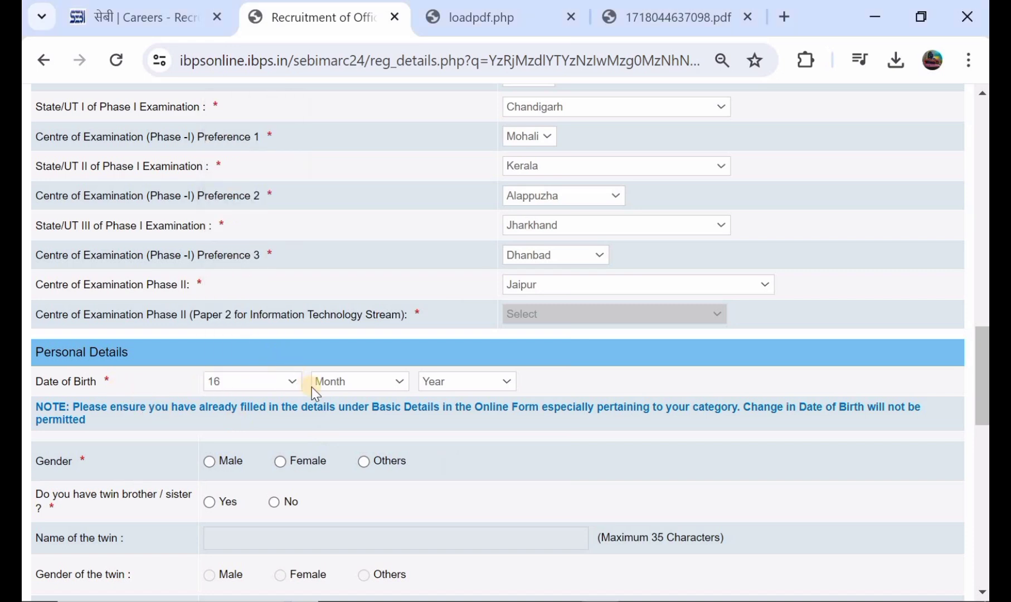
click(330, 384)
click(329, 454)
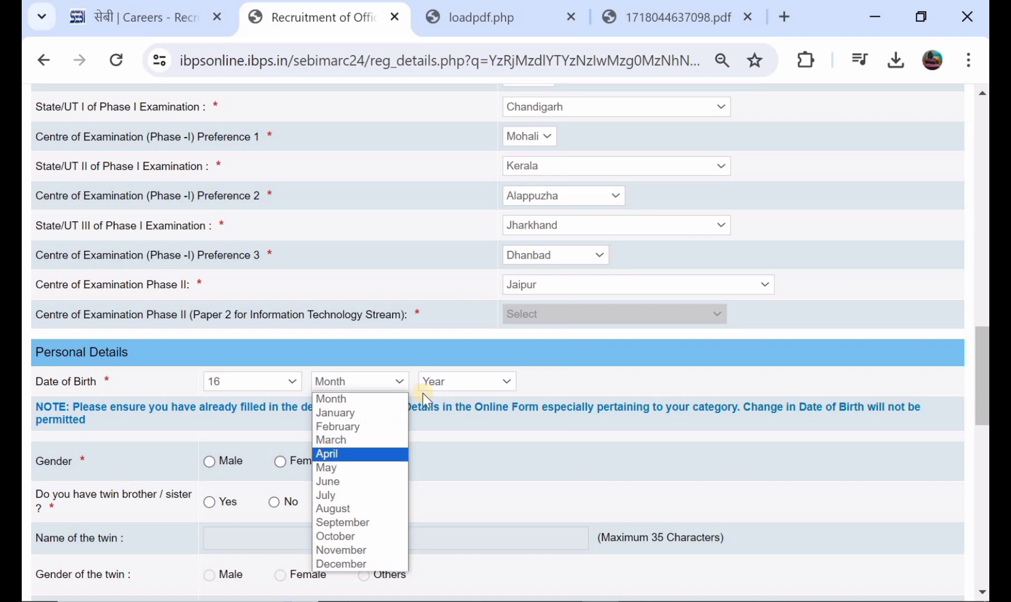
click(456, 385)
click(456, 385)
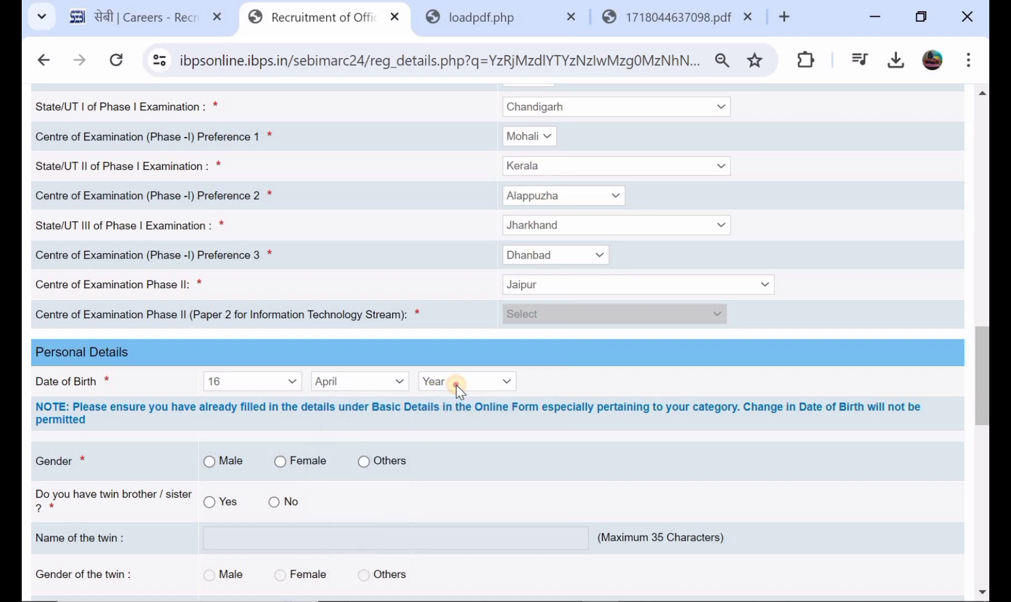
click(456, 385)
click(457, 385)
scroll(456, 384, down, 1)
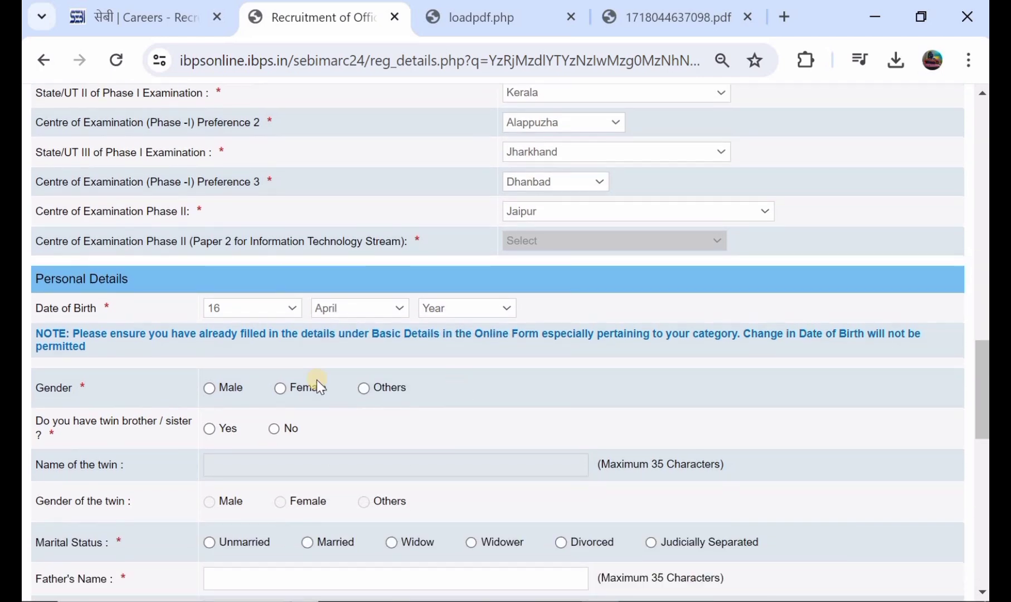
Set gender to Male, twin to No, and marital status to Unmarried.
click(209, 388)
scroll(127, 390, down, 1)
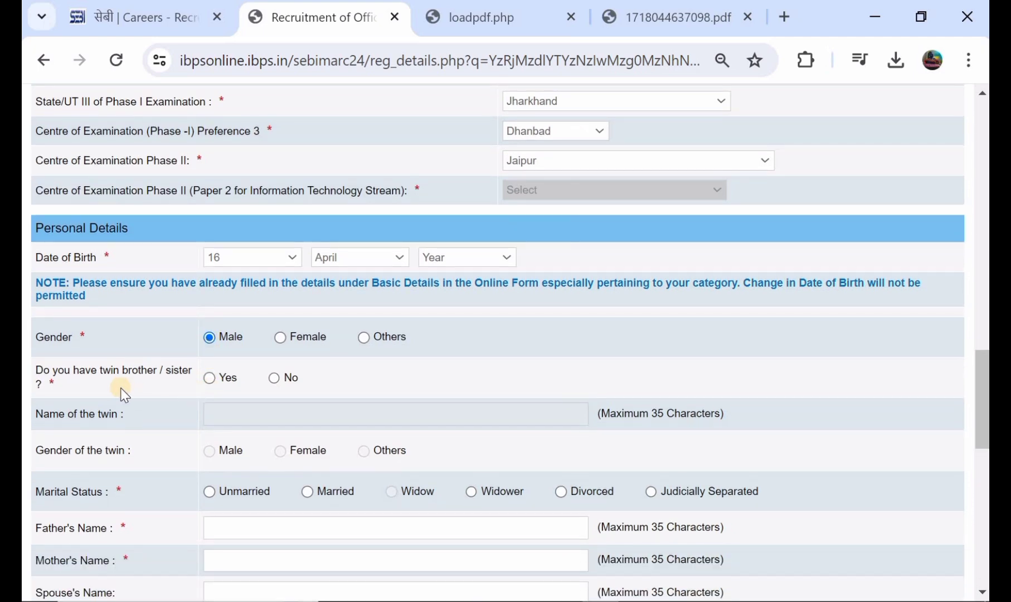
click(207, 378)
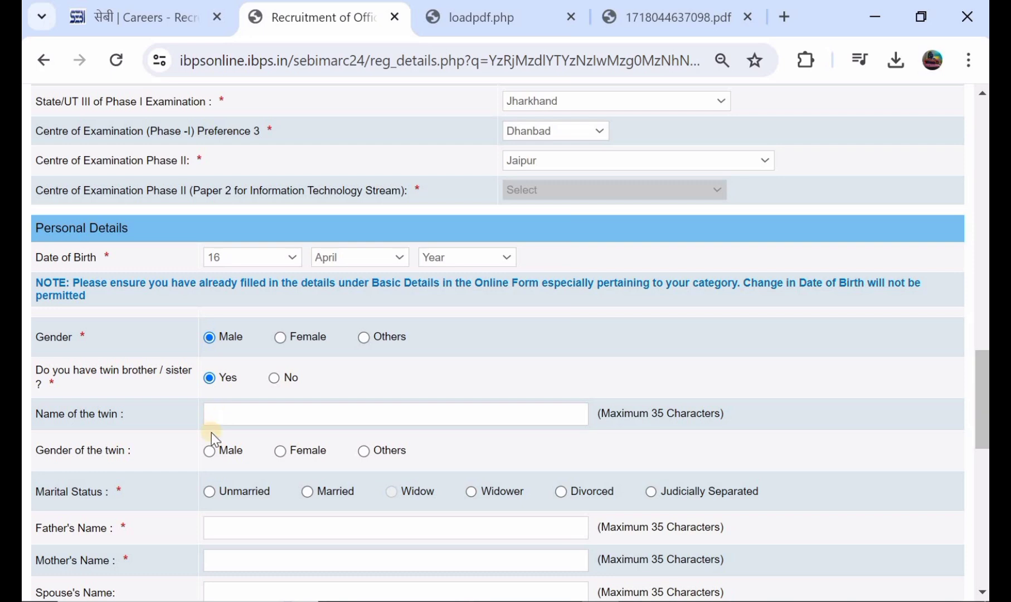
click(273, 378)
scroll(273, 380, down, 1)
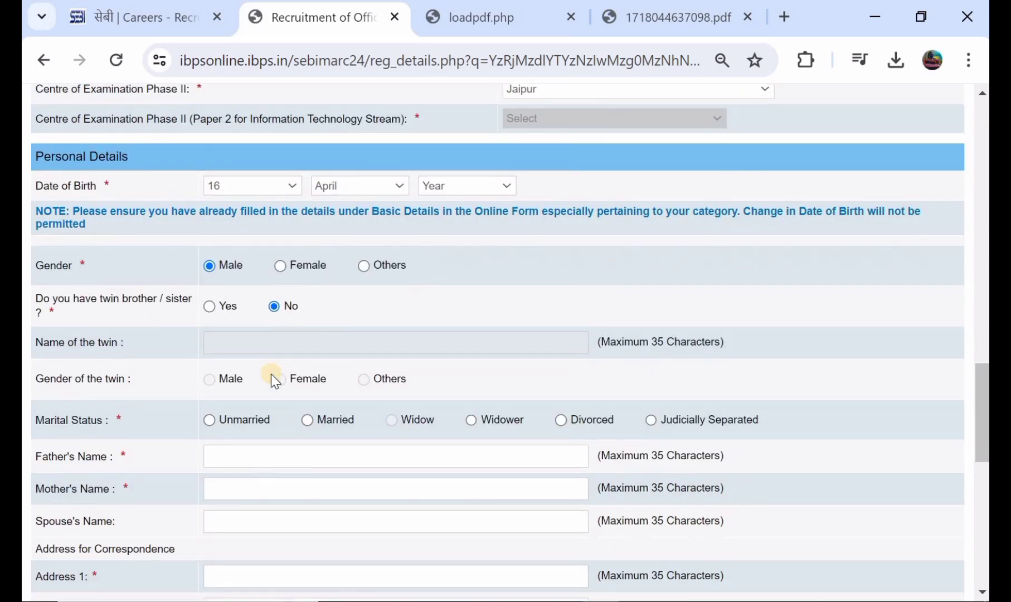
scroll(273, 379, down, 1)
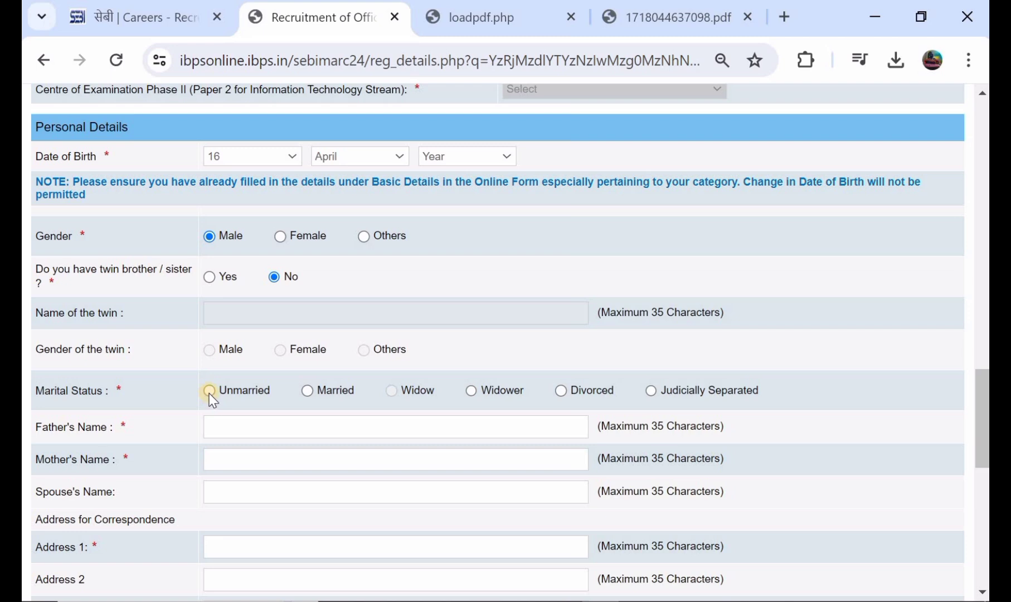
click(209, 391)
scroll(210, 391, down, 1)
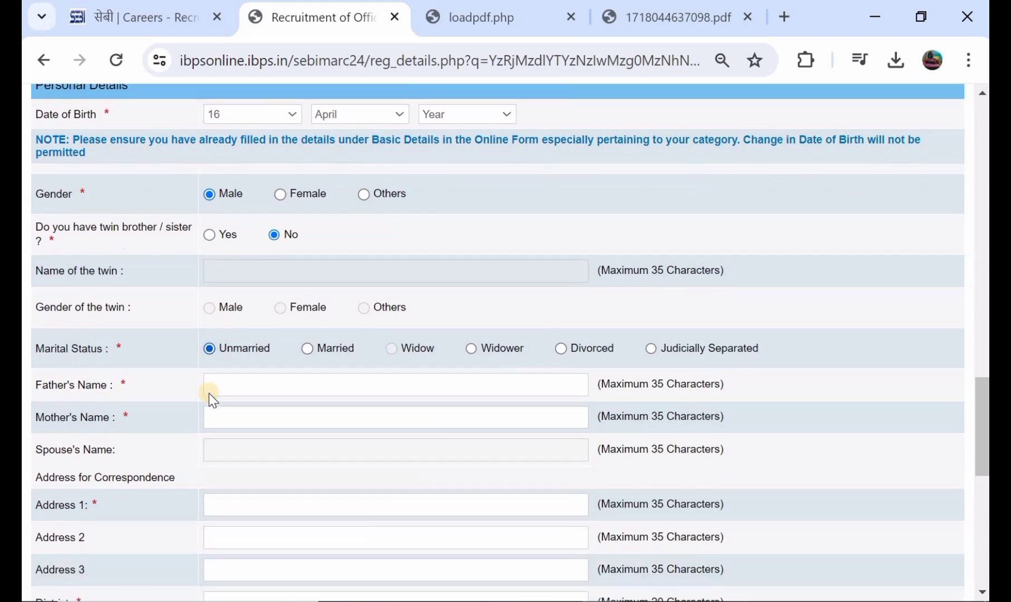
Enter the father's name and the mother's name.
click(261, 372)
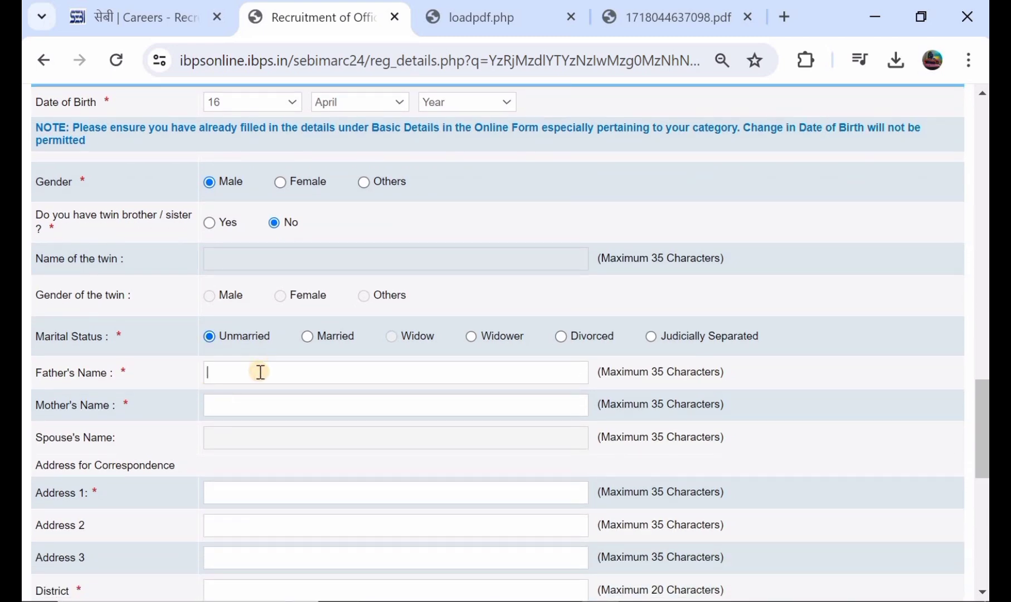
click(237, 408)
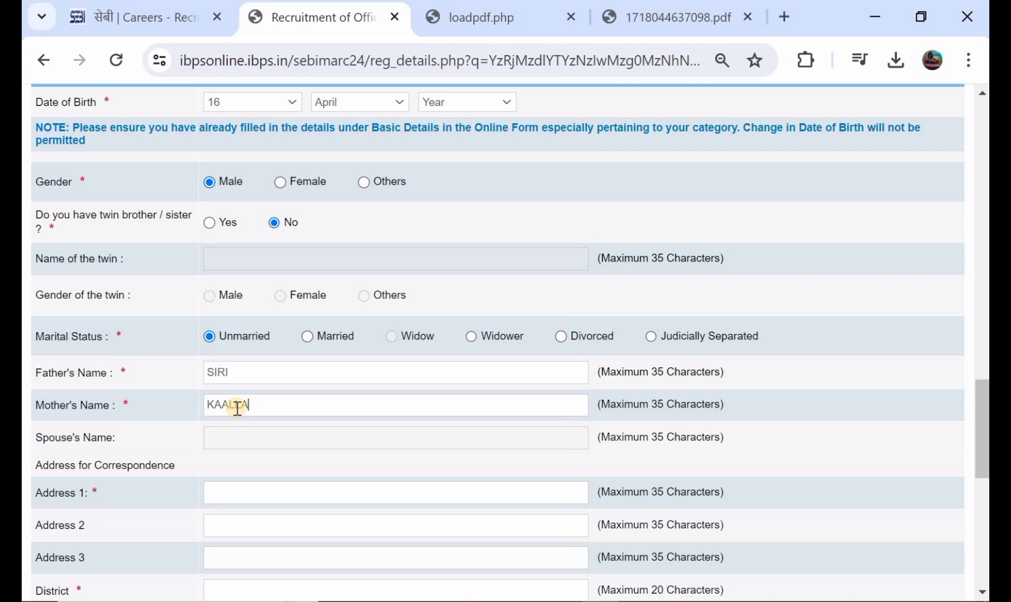
scroll(237, 408, down, 2)
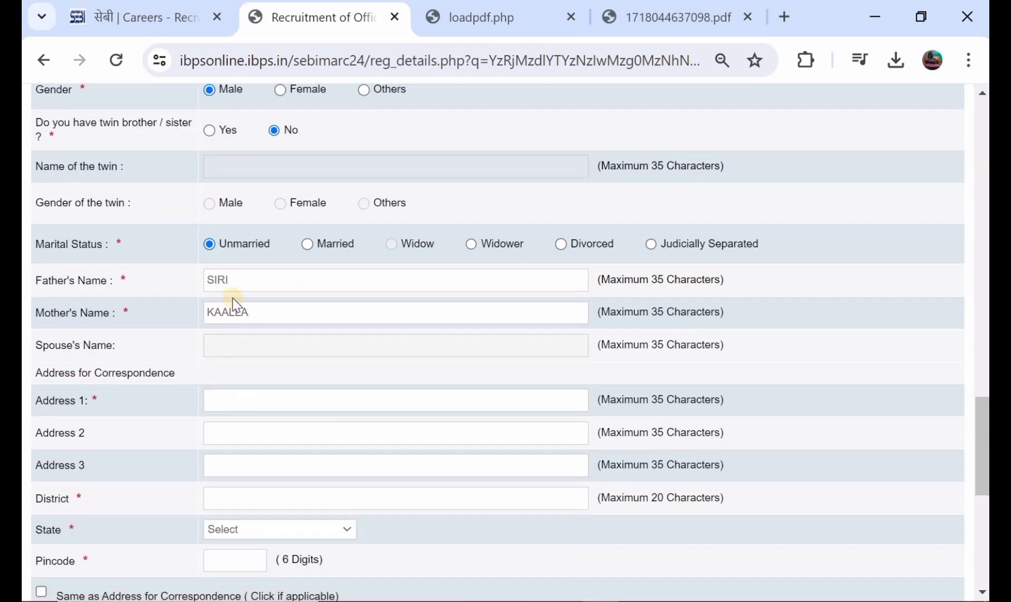
Enter the first correspondence address line and the district.
click(265, 398)
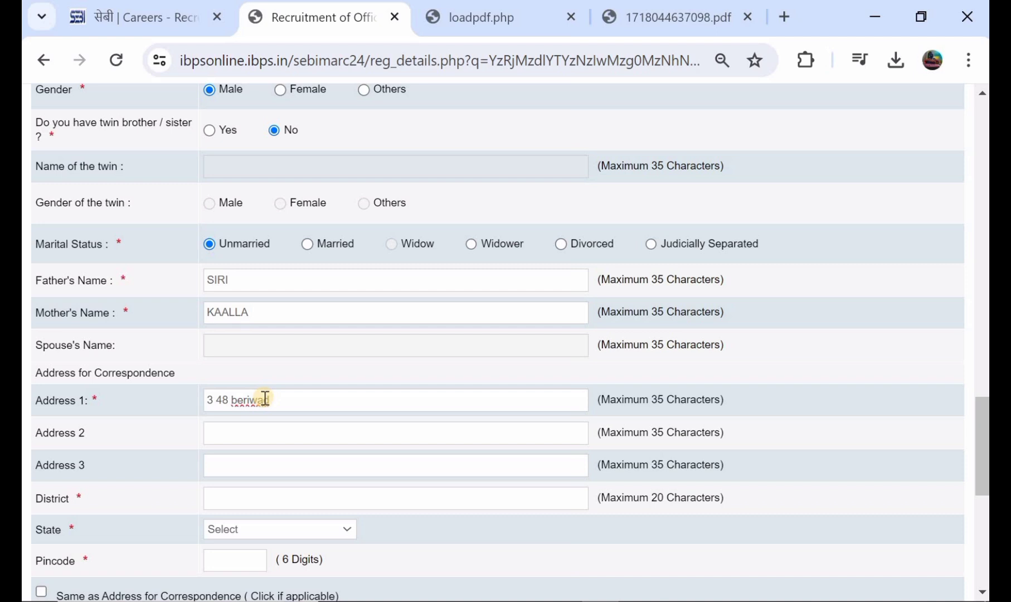
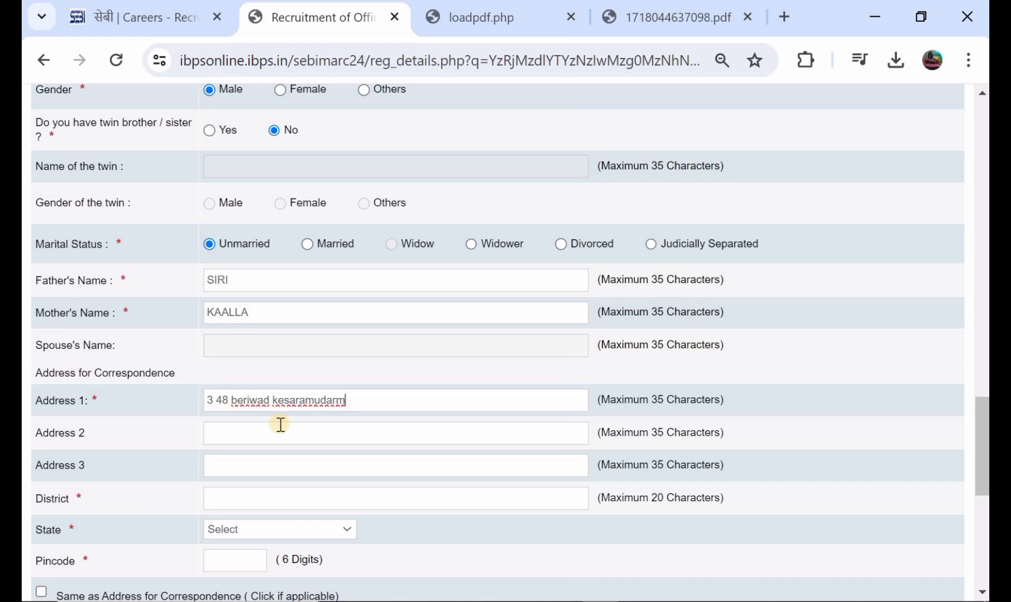
scroll(280, 424, down, 1)
click(270, 446)
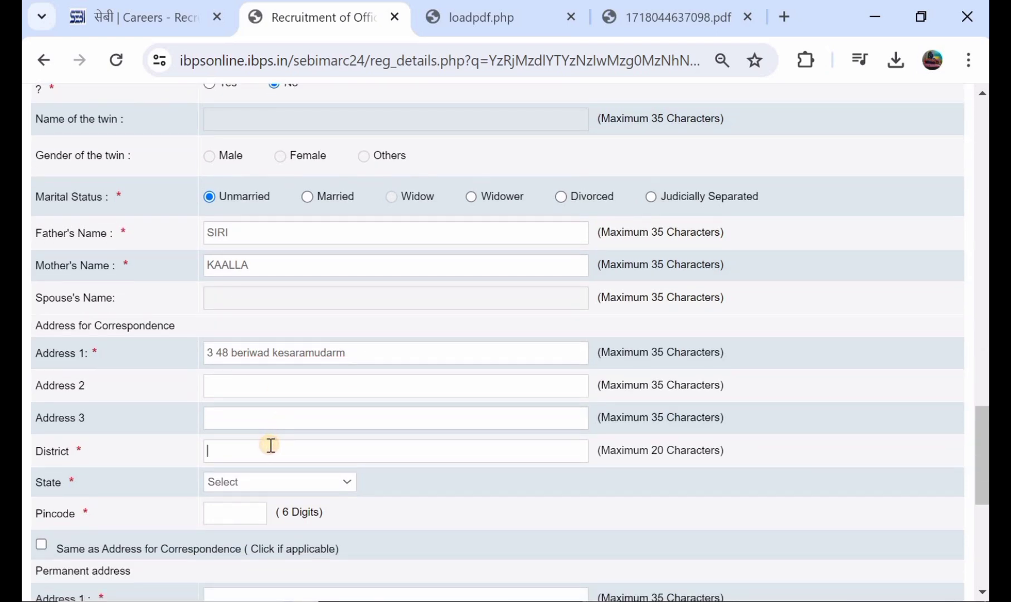
Choose TELANGANA as the state and enter the six-digit pincode.
scroll(262, 458, down, 1)
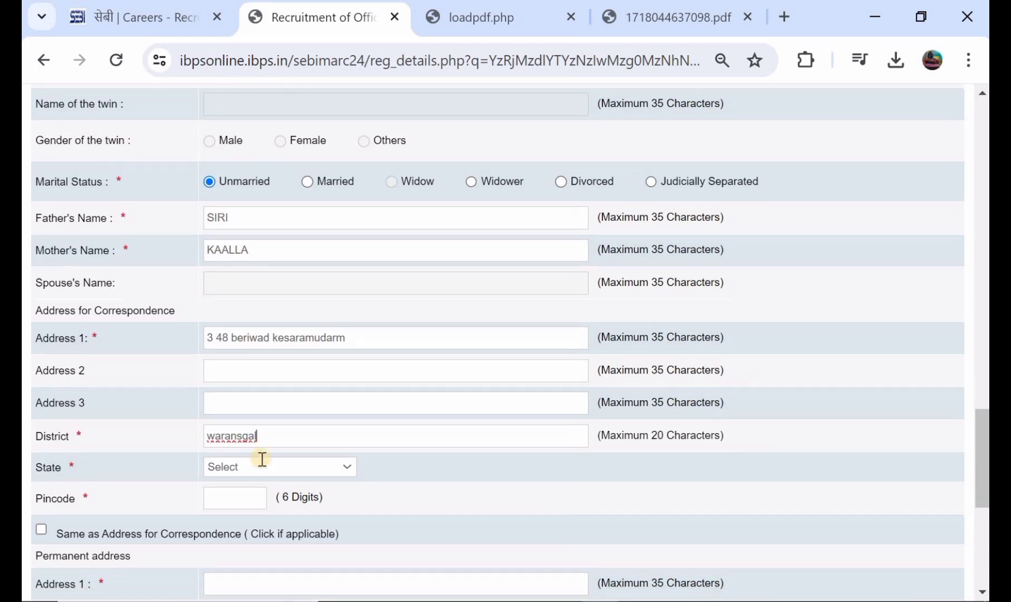
click(262, 461)
scroll(270, 397, down, 5)
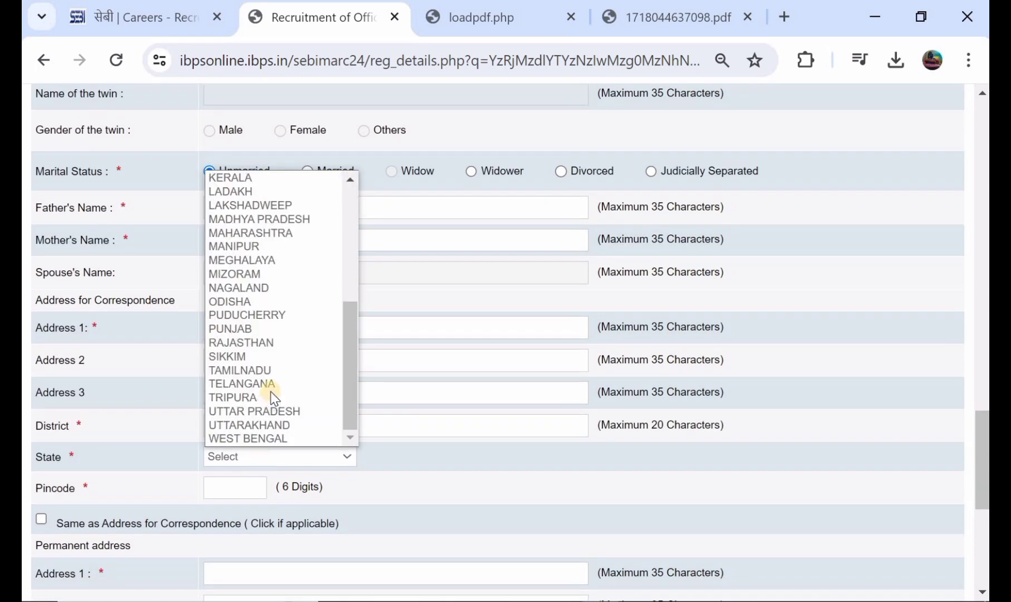
click(274, 385)
scroll(273, 384, down, 2)
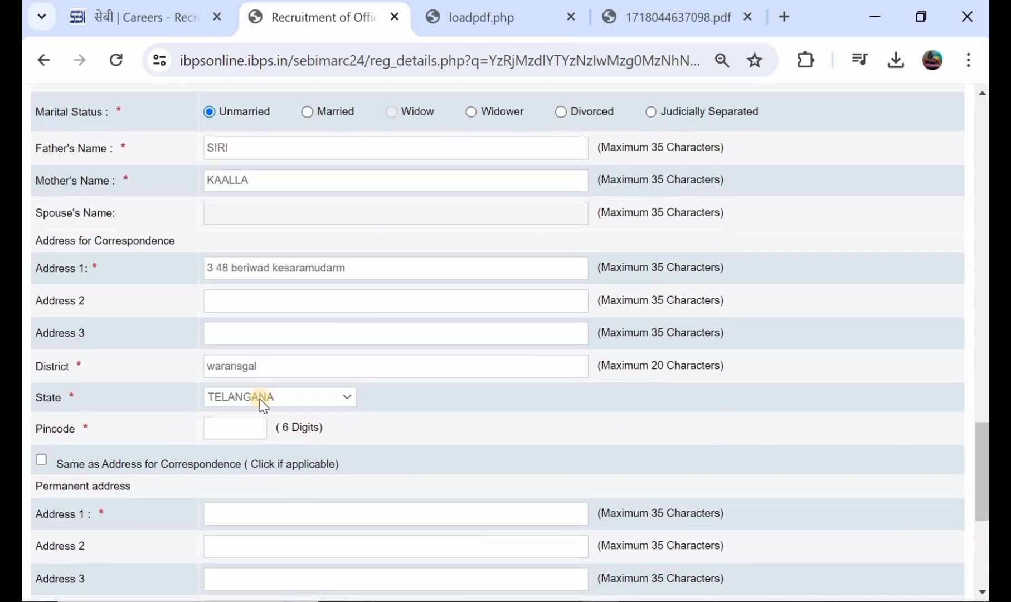
click(230, 425)
text(506101)
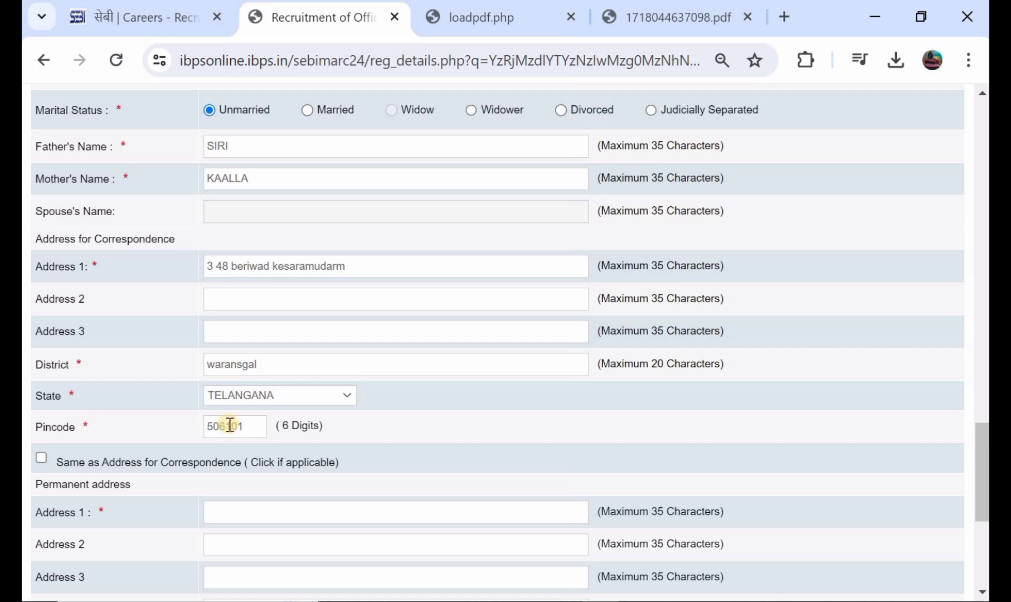
Make the permanent address the same as correspondence, and use correspondence for GST invoicing.
click(47, 458)
scroll(179, 428, down, 2)
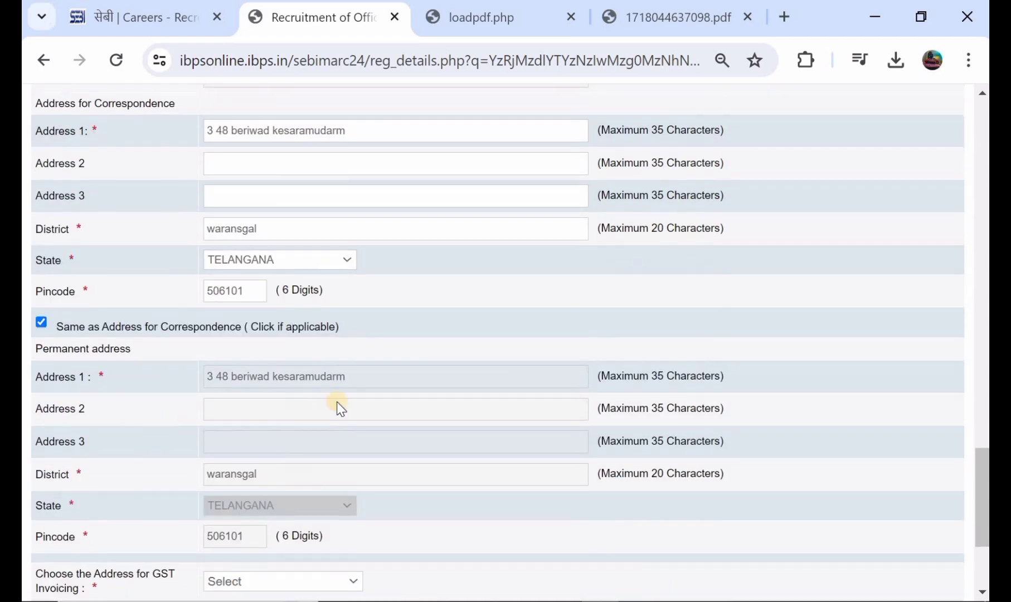
scroll(337, 404, down, 1)
scroll(337, 404, up, 1)
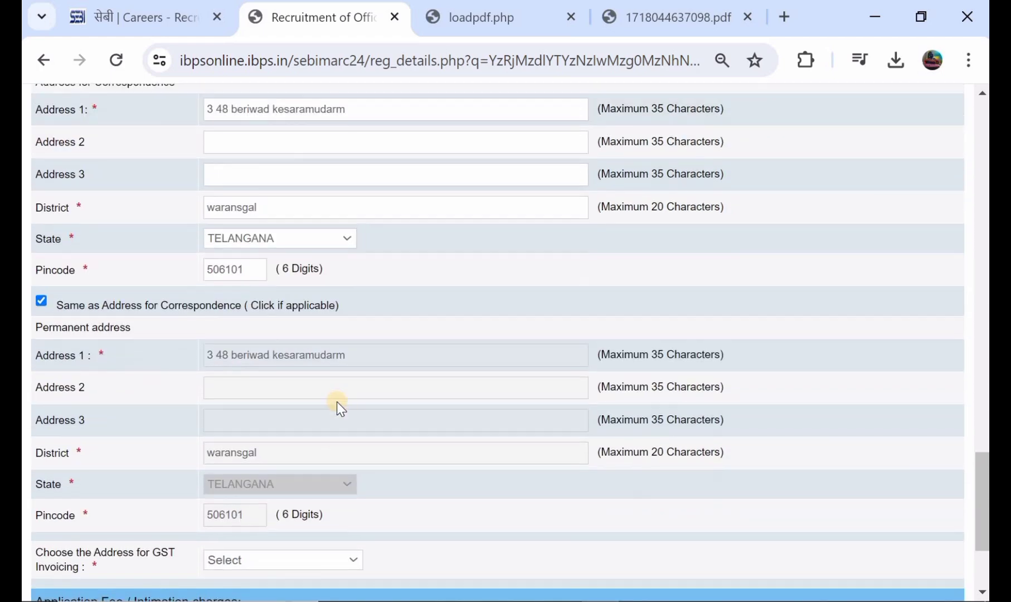
scroll(338, 404, down, 3)
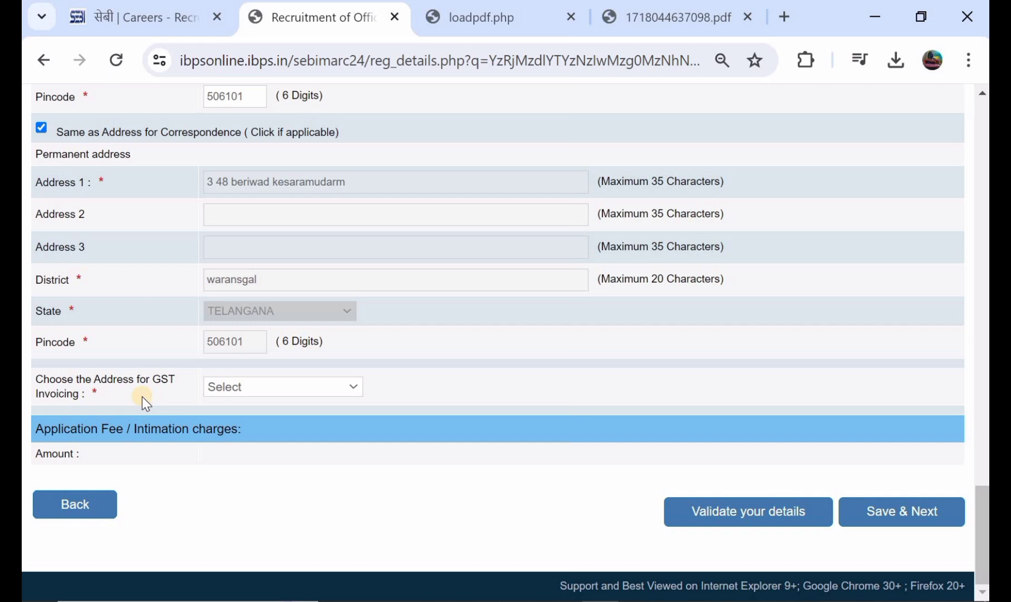
click(227, 387)
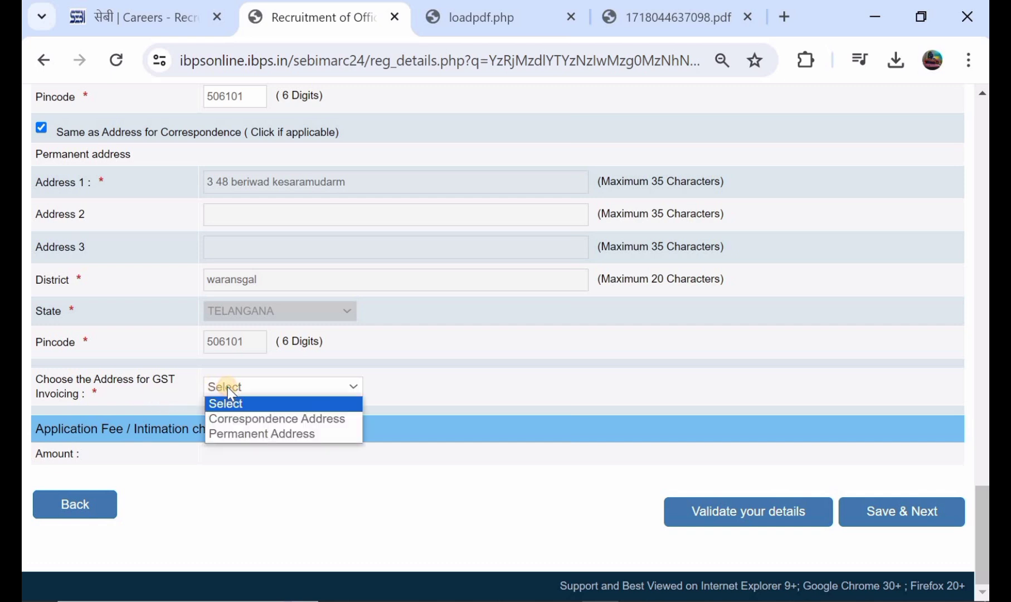
click(274, 419)
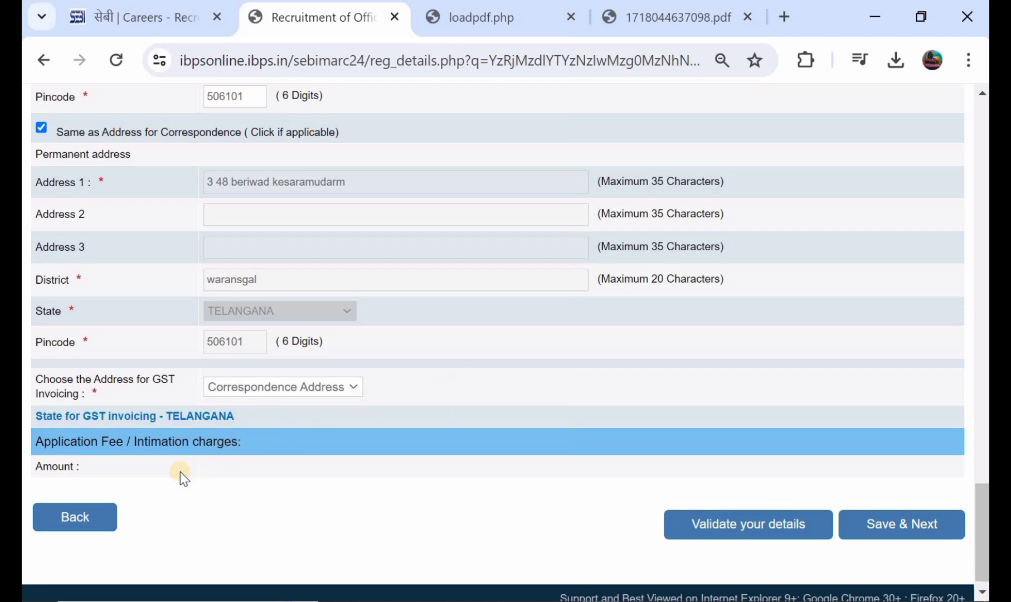
Validate the entered details and save the page to move on.
scroll(392, 445, up, 1)
scroll(392, 445, down, 1)
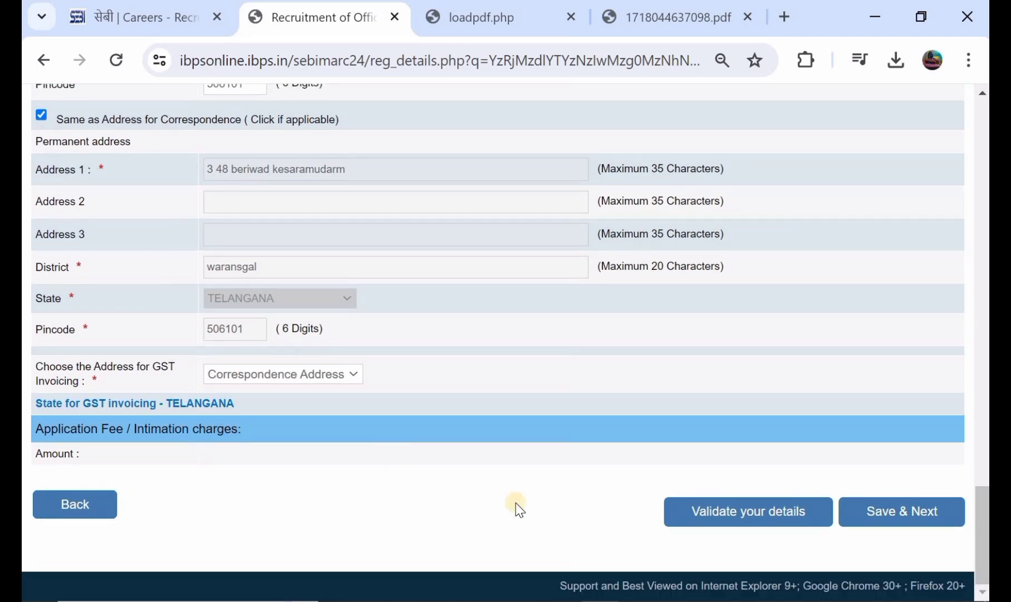
click(719, 515)
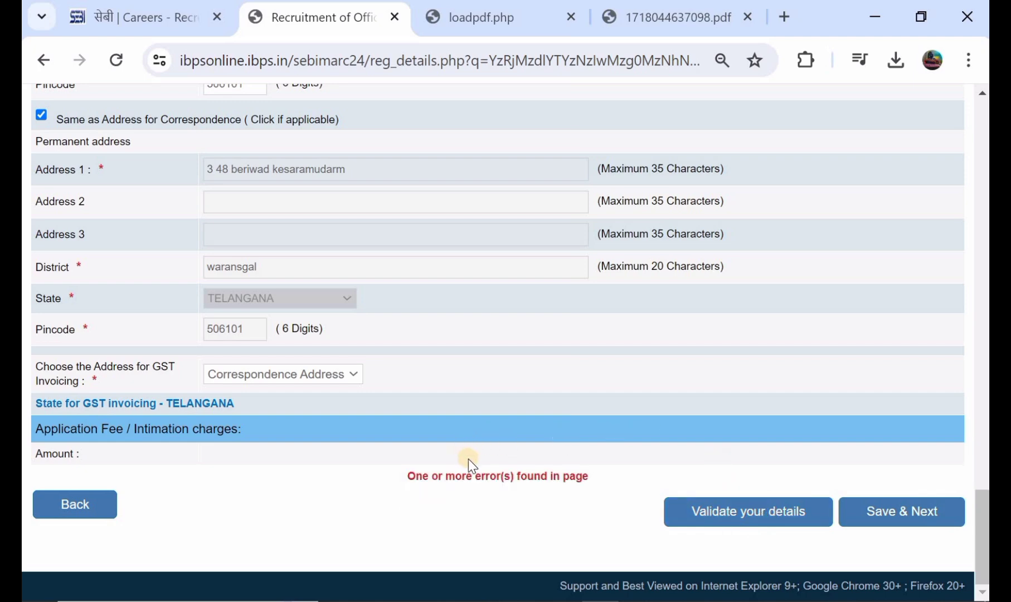
scroll(506, 343, up, 10)
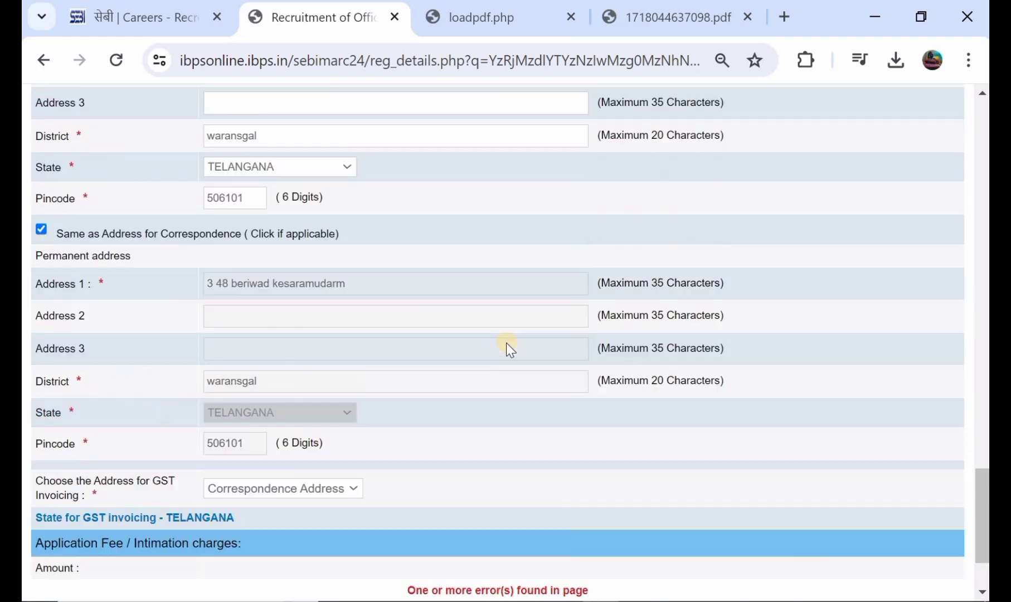
scroll(582, 203, down, 10)
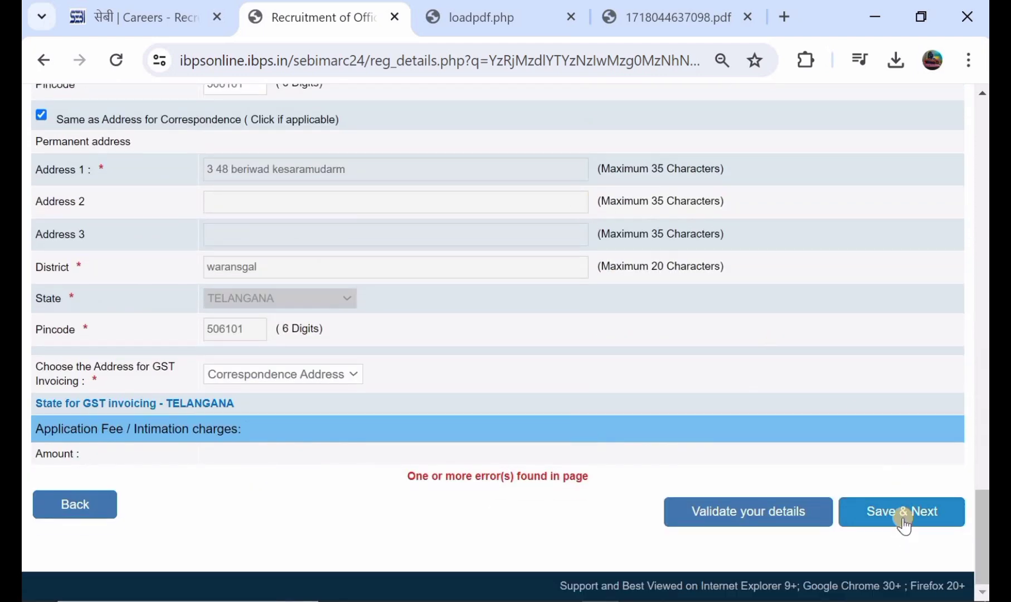
click(903, 520)
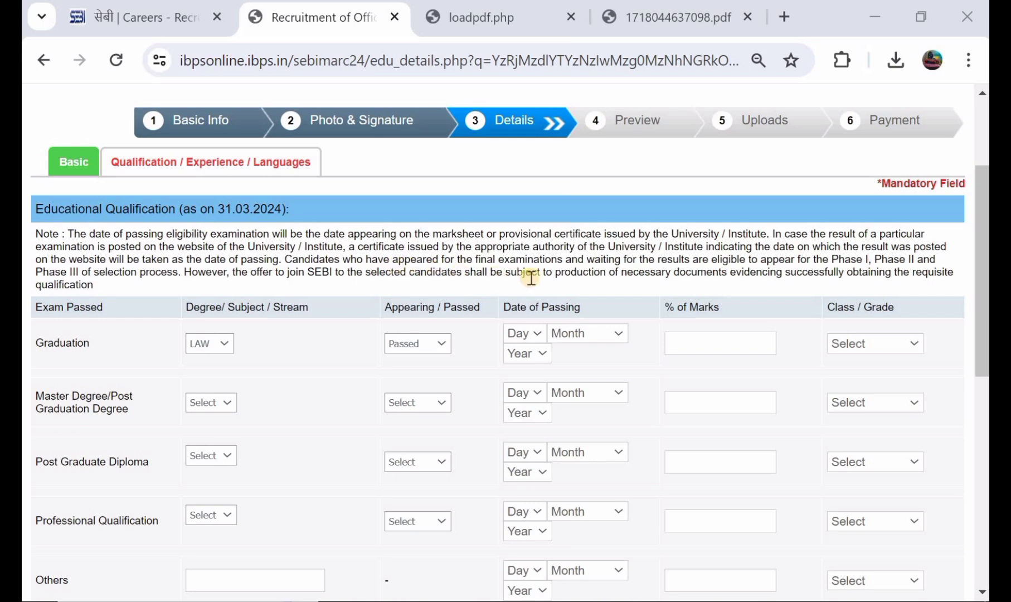
Set the Graduation degree to LAW with status Passed.
scroll(531, 277, down, 1)
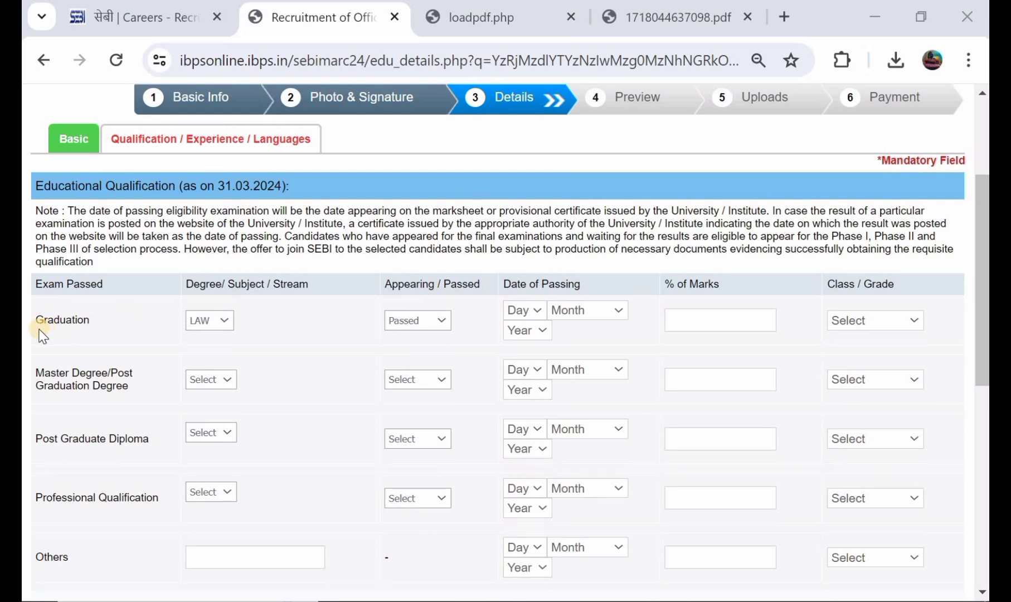
click(199, 321)
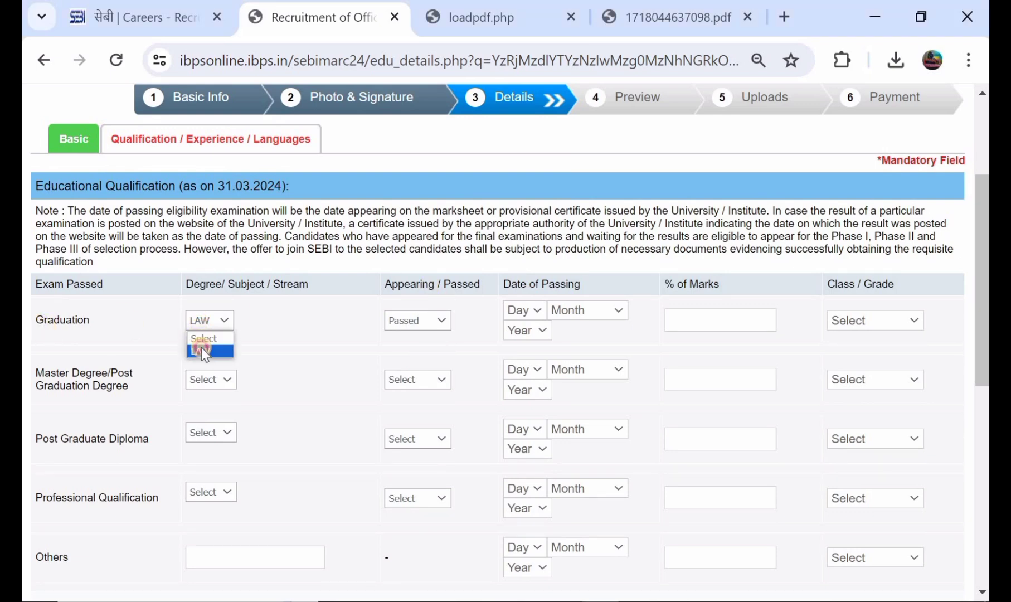
click(201, 349)
click(404, 321)
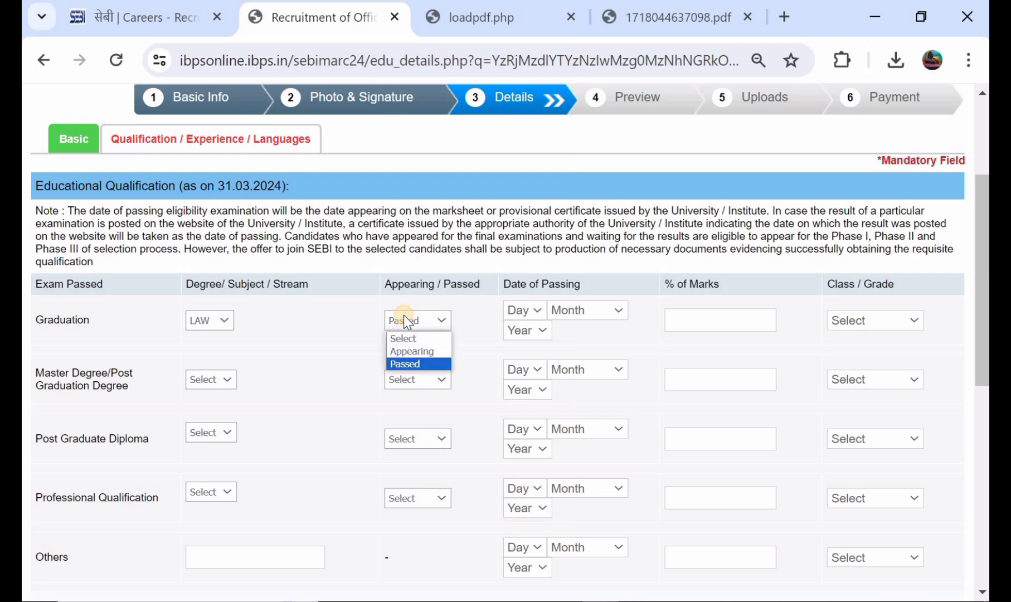
click(402, 351)
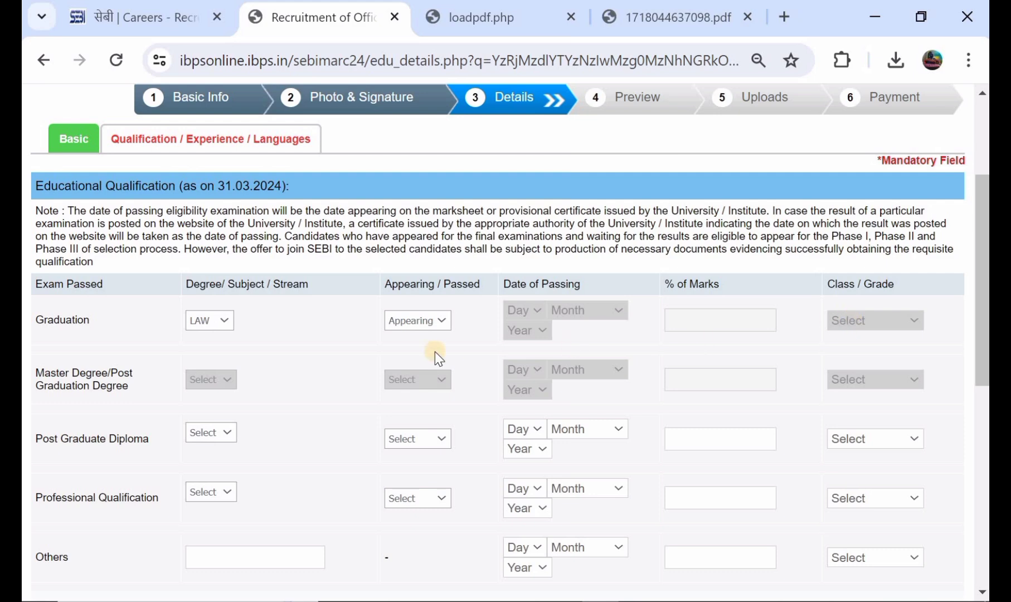
click(416, 330)
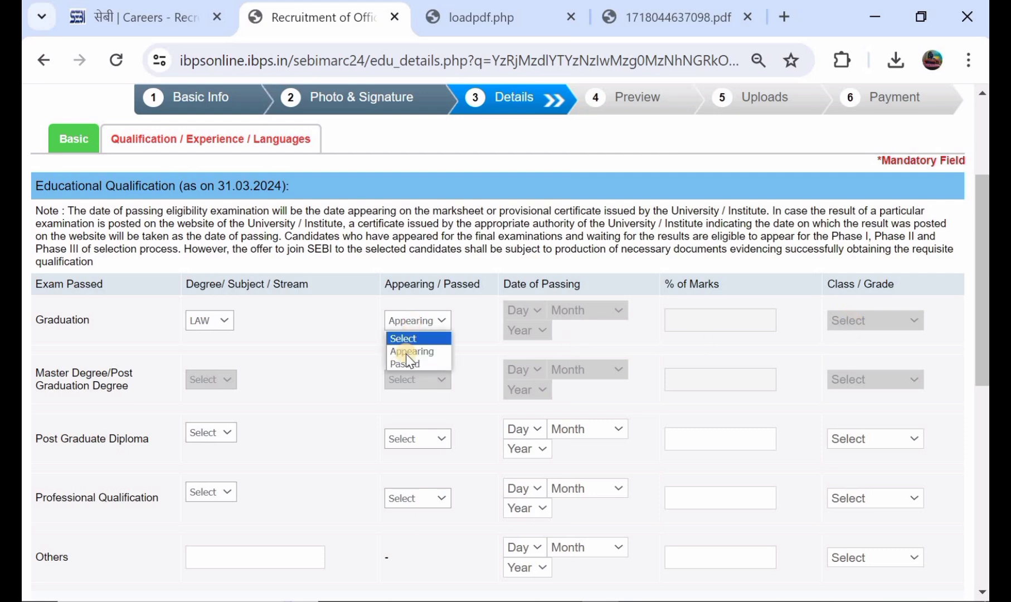
click(406, 361)
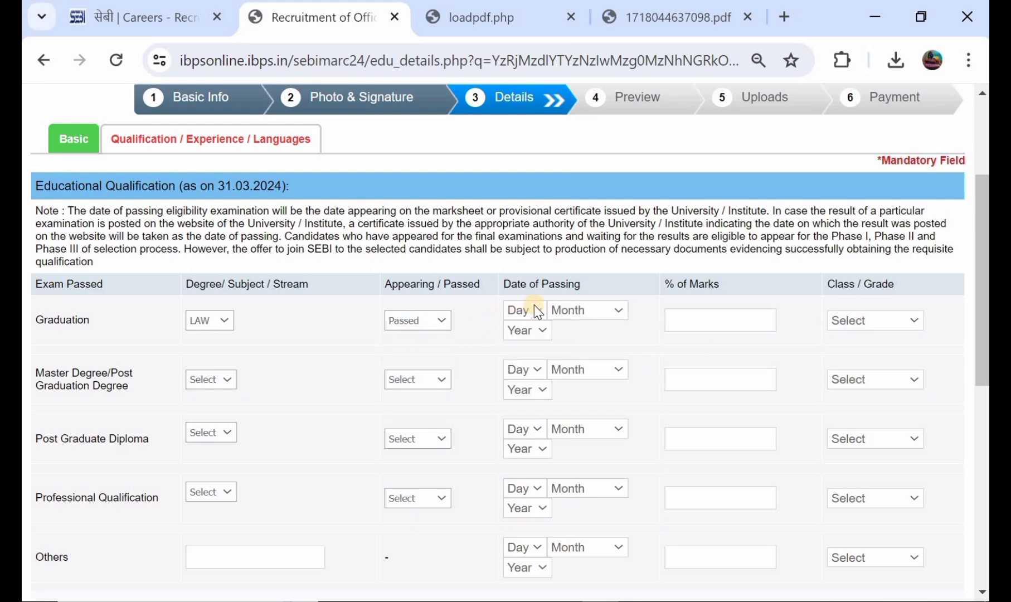
Give Graduation a passing date of 18 January 2021, 87% marks and Second Class.
click(534, 306)
click(524, 274)
click(554, 310)
click(563, 348)
click(521, 333)
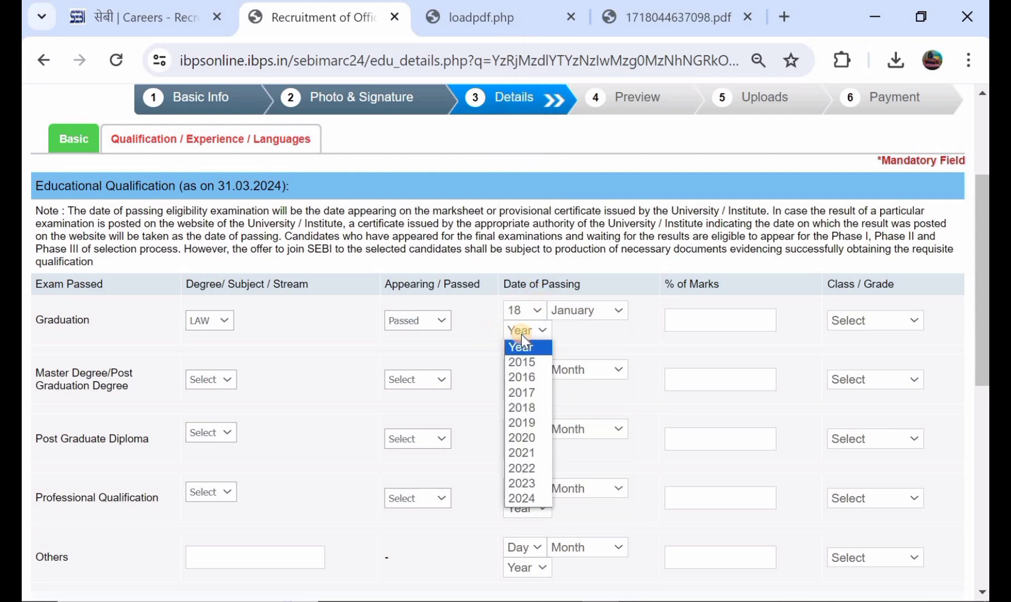
click(524, 452)
click(689, 317)
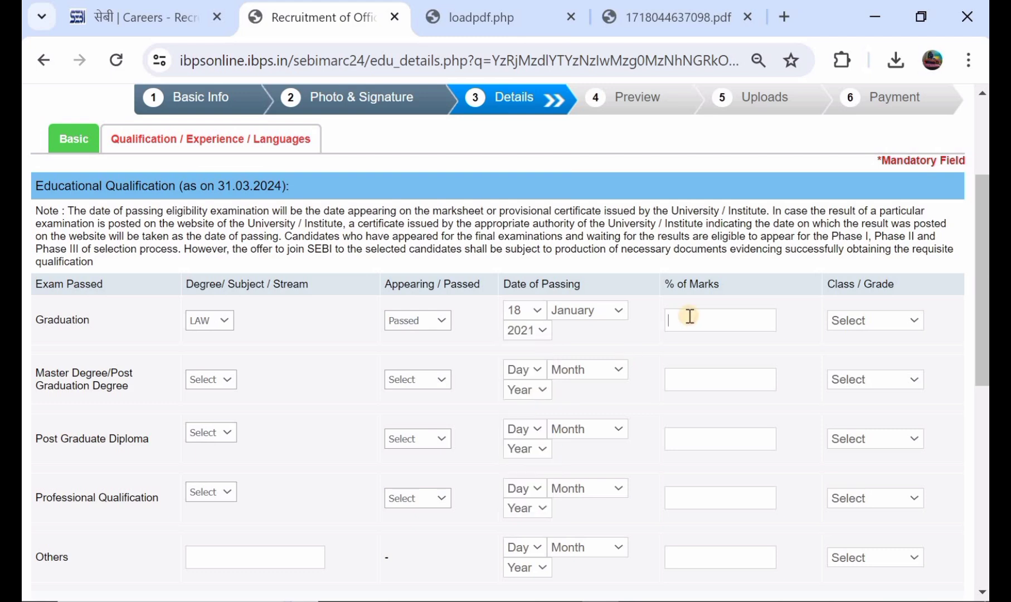
text(87)
click(859, 320)
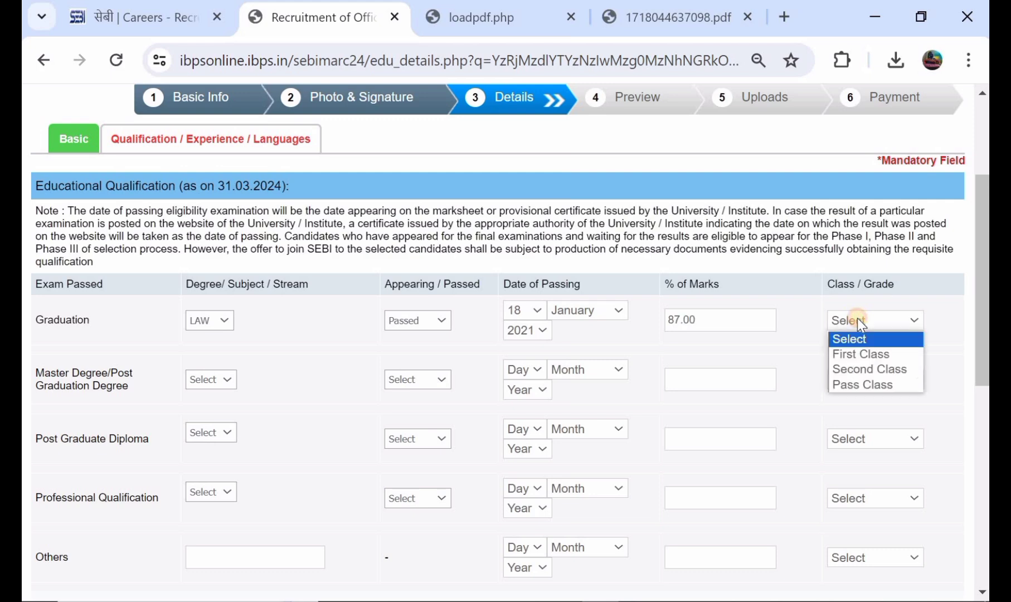
click(860, 372)
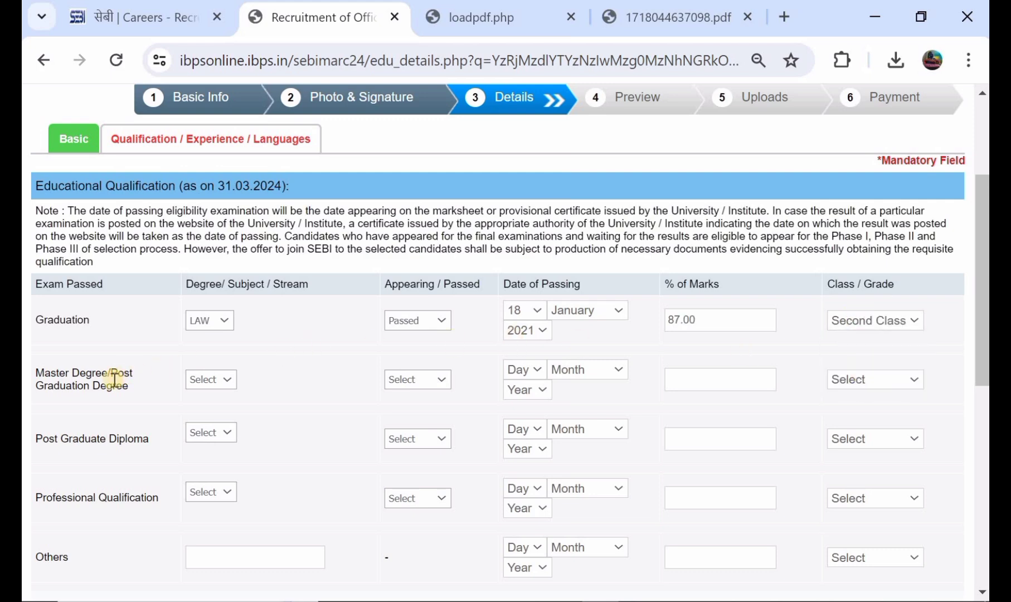
Set the Master Degree subject to Others, status Passed, grade Second Class.
click(198, 380)
click(201, 407)
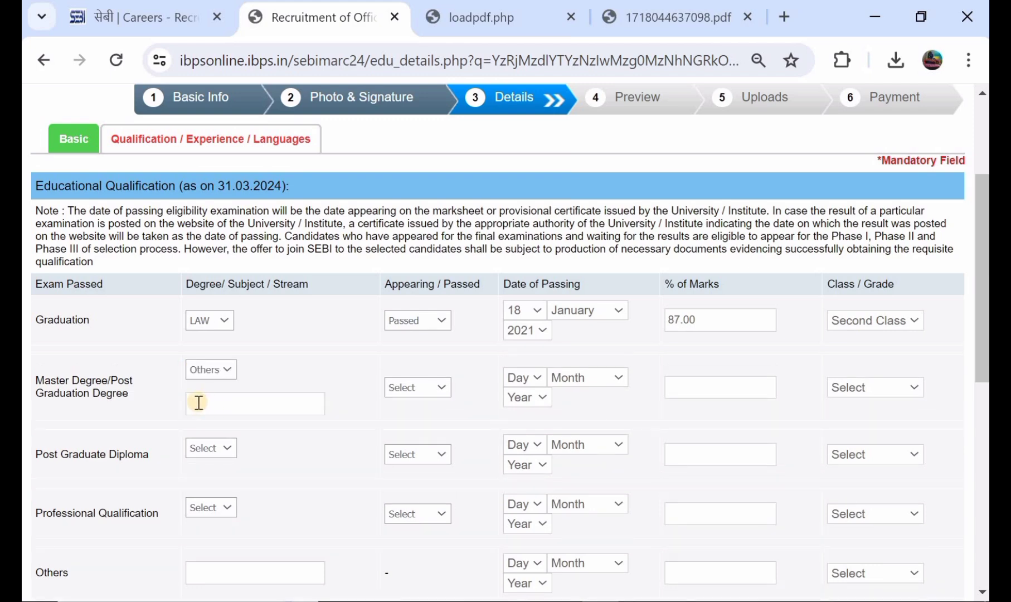
click(198, 403)
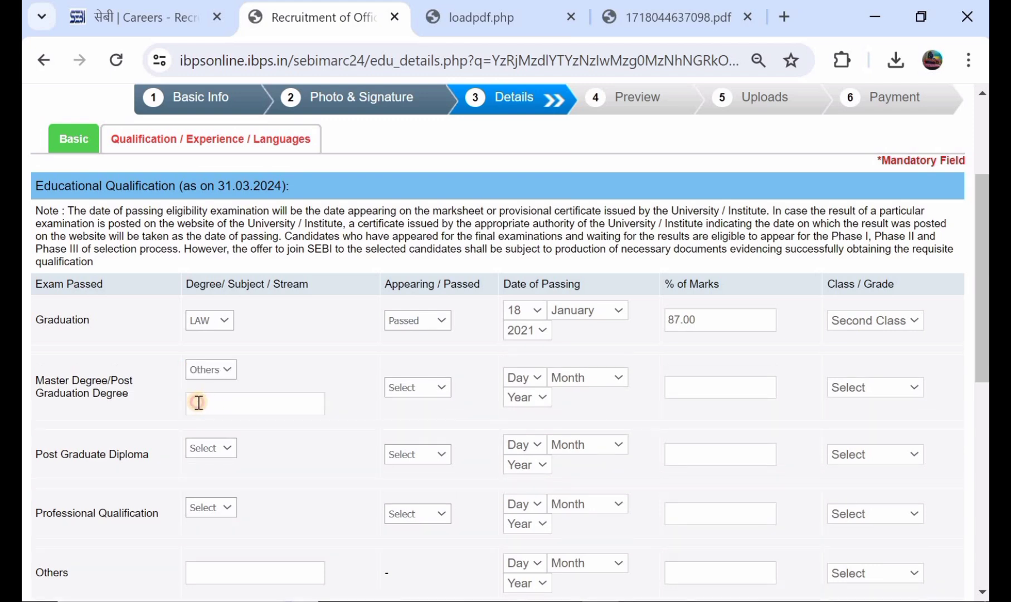
click(420, 383)
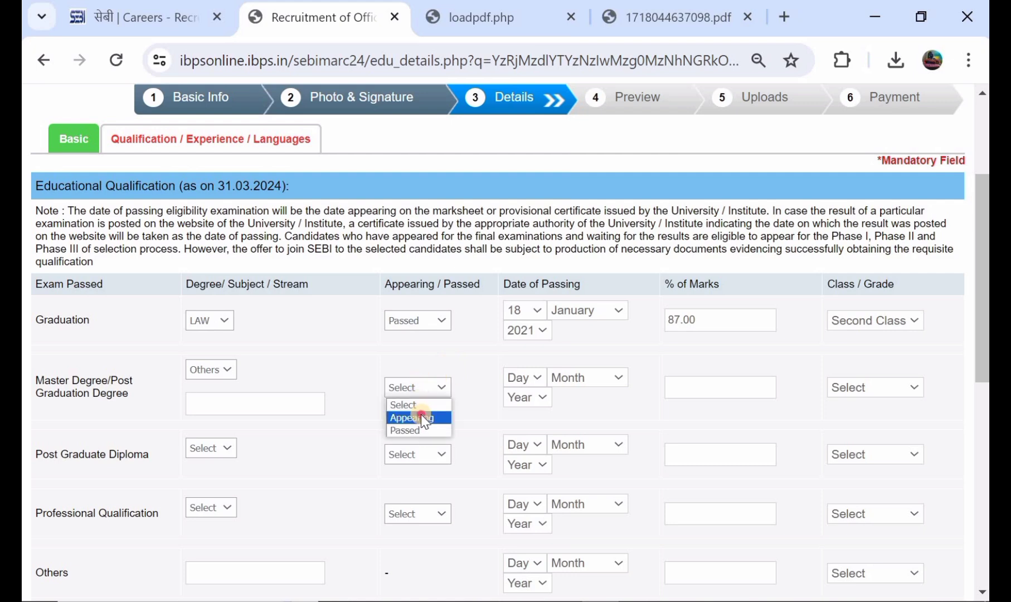
click(422, 416)
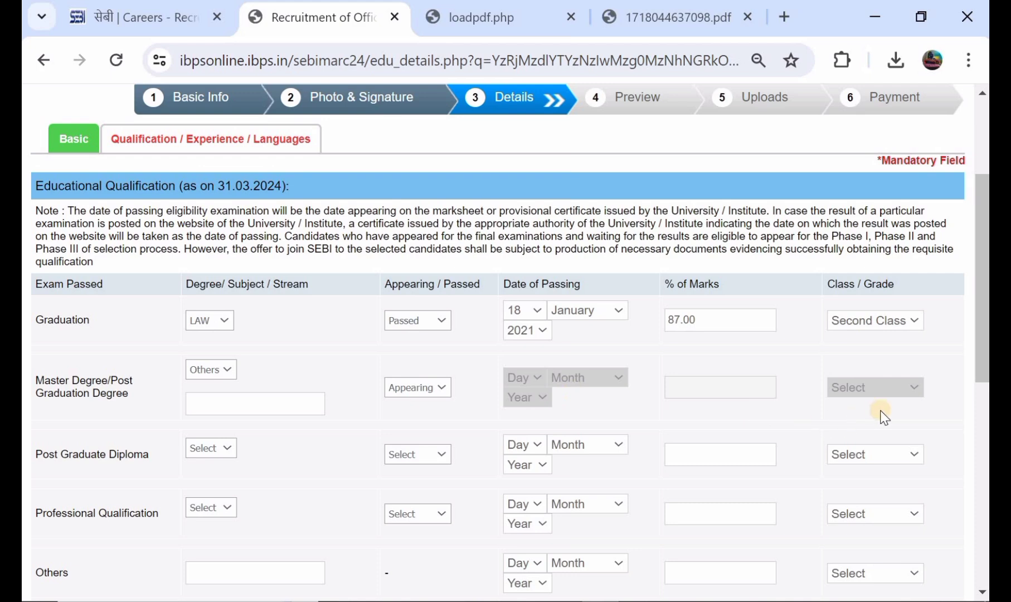
click(420, 392)
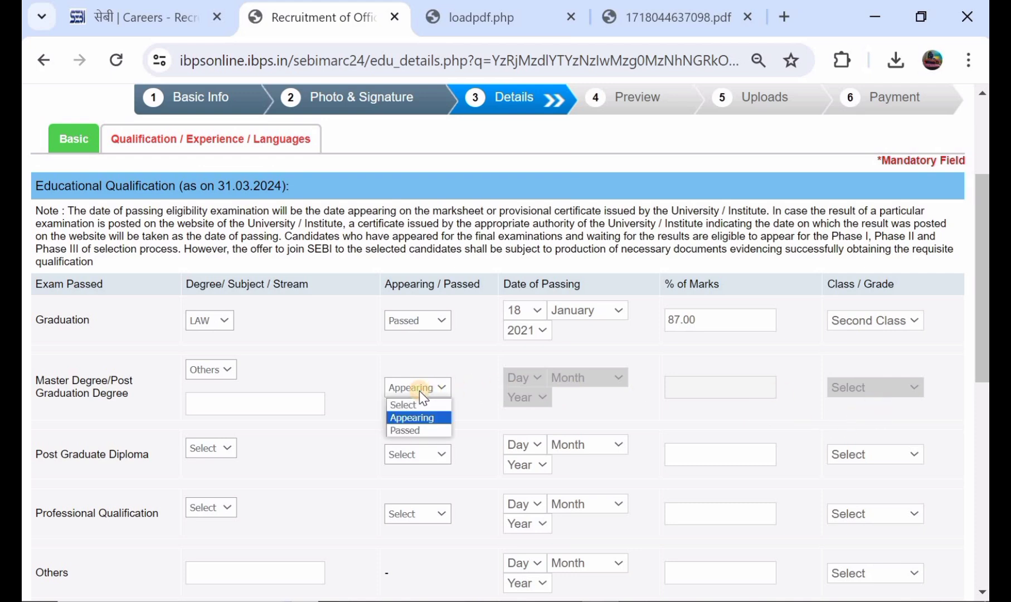
click(413, 431)
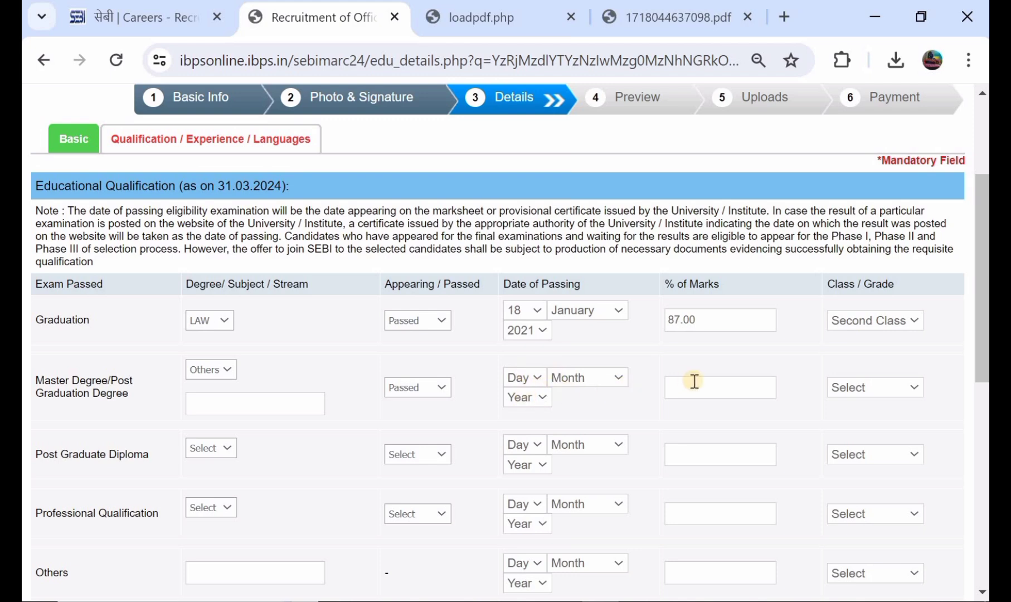
click(867, 389)
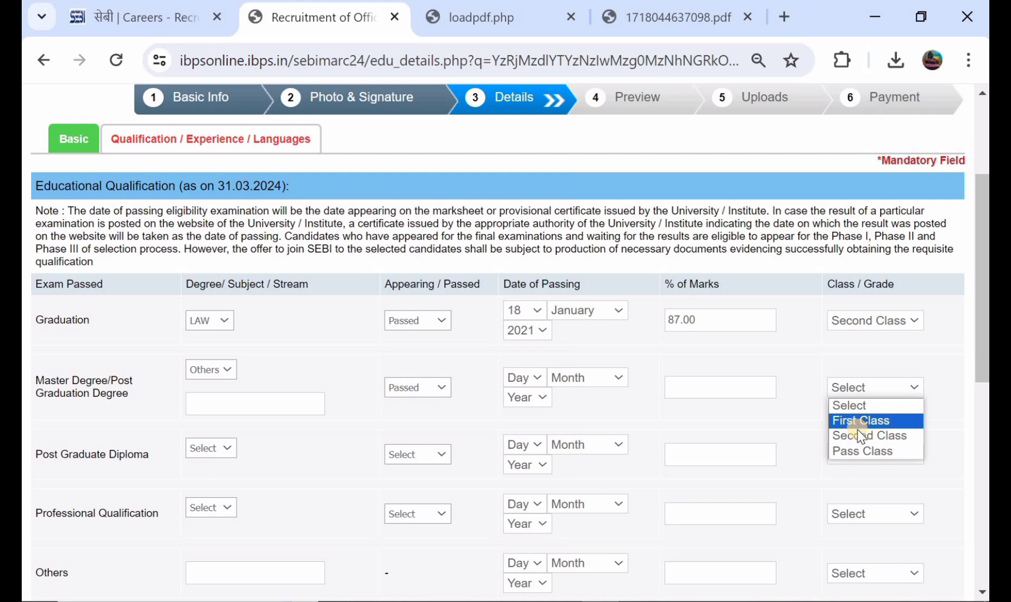
click(863, 436)
Set the Post Graduate Diploma subject to Others, leaving its status unchanged.
scroll(344, 354, down, 1)
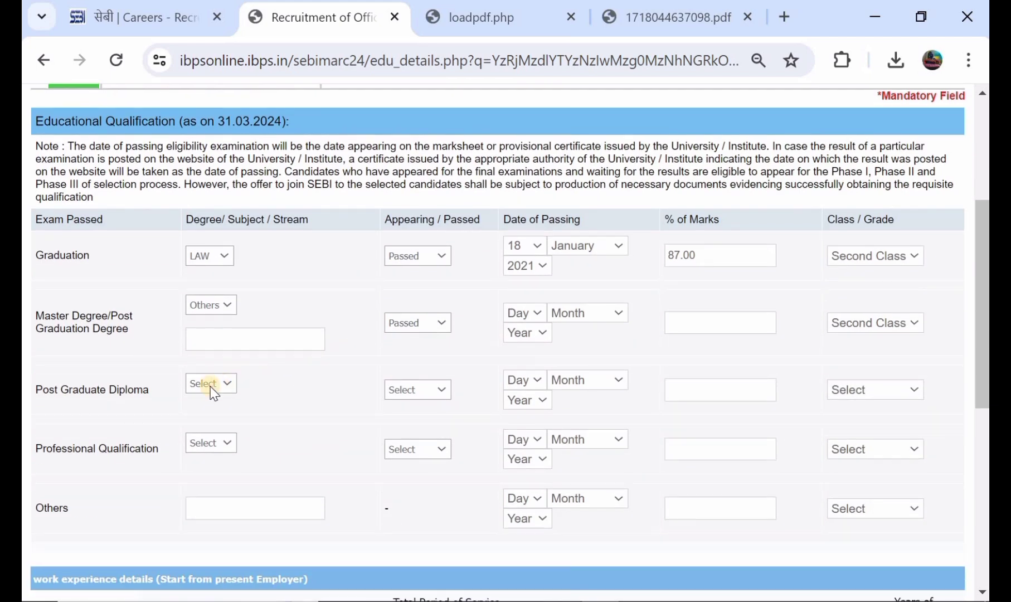
click(205, 385)
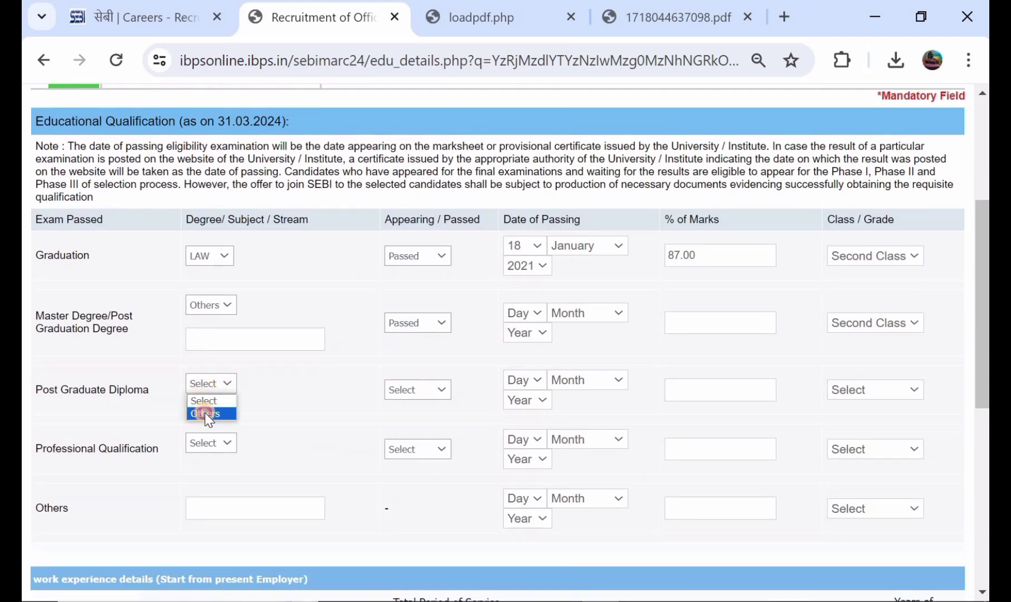
click(206, 413)
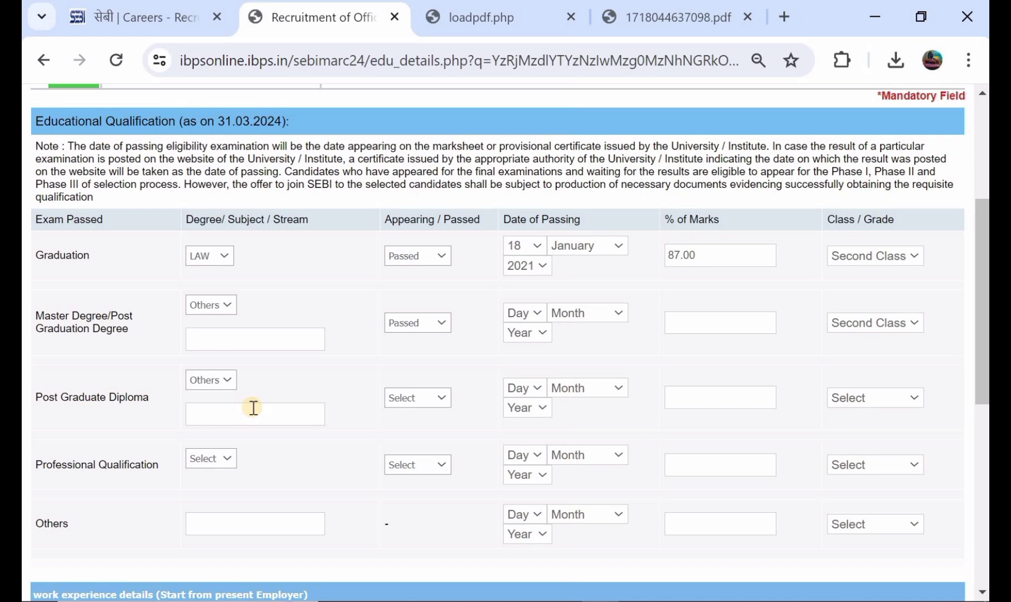
click(404, 400)
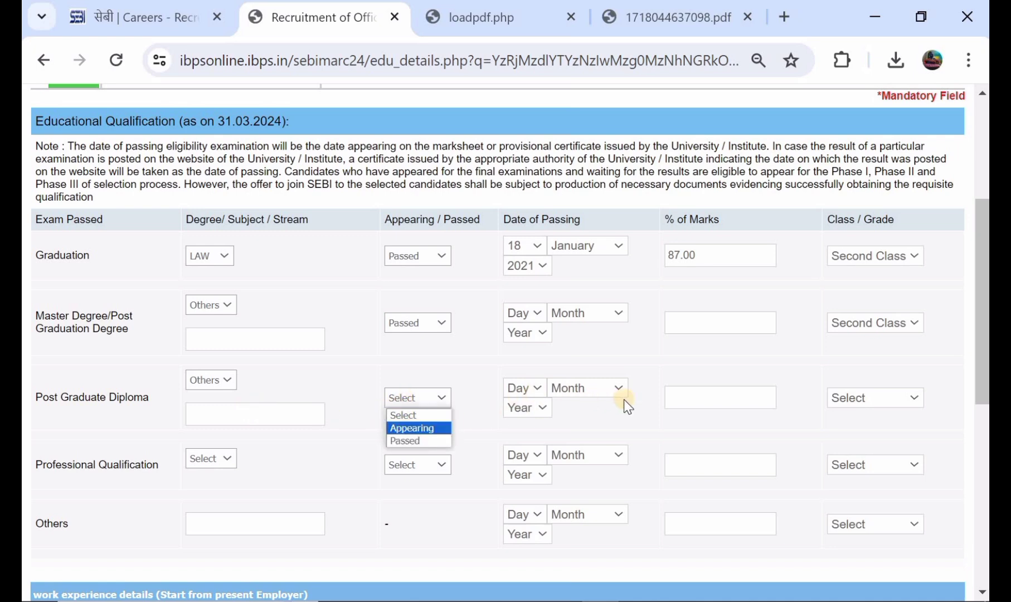
click(687, 400)
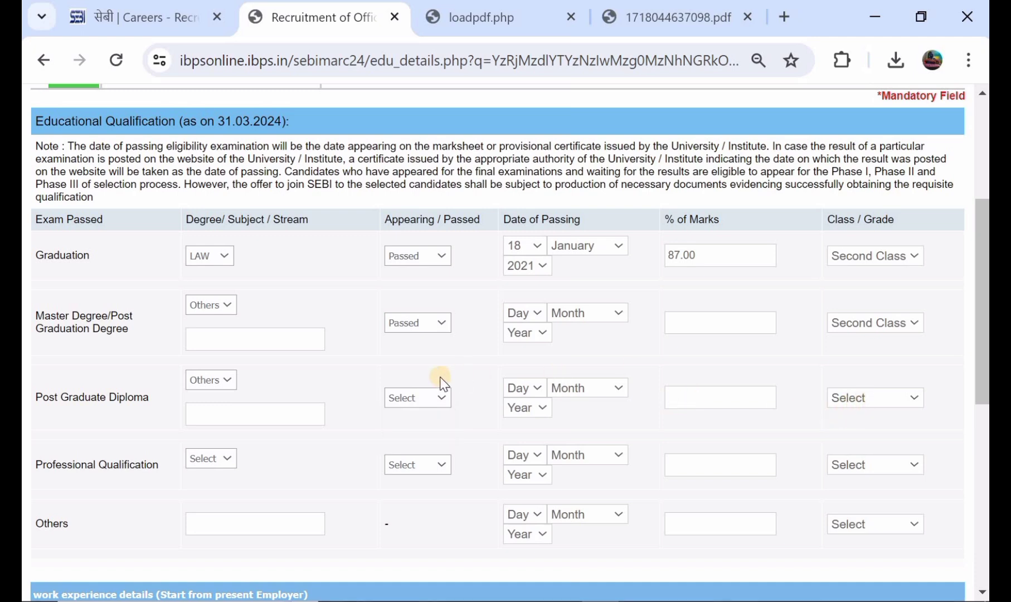
scroll(440, 377, down, 1)
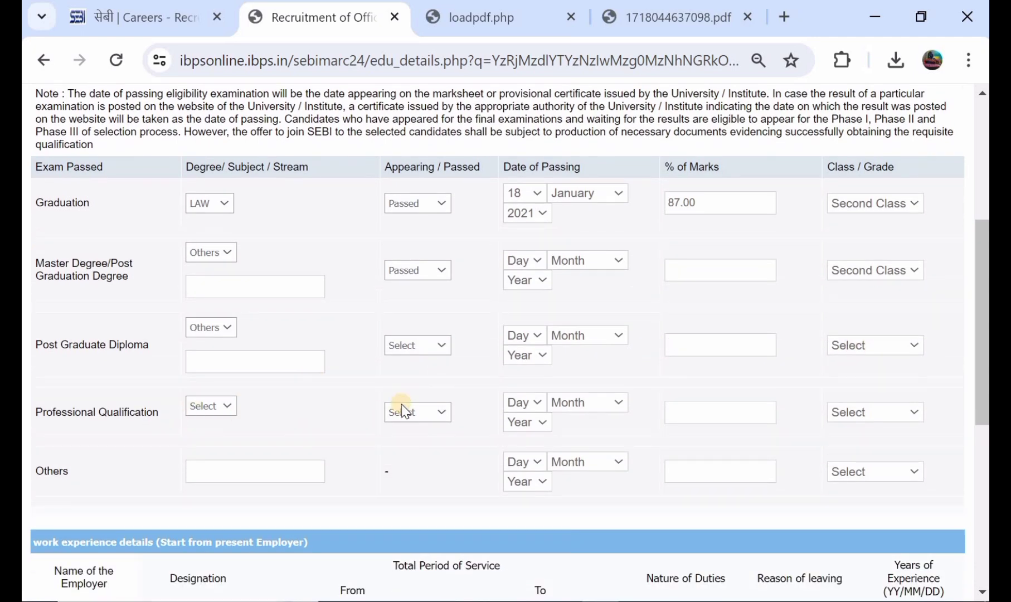
scroll(404, 412, down, 4)
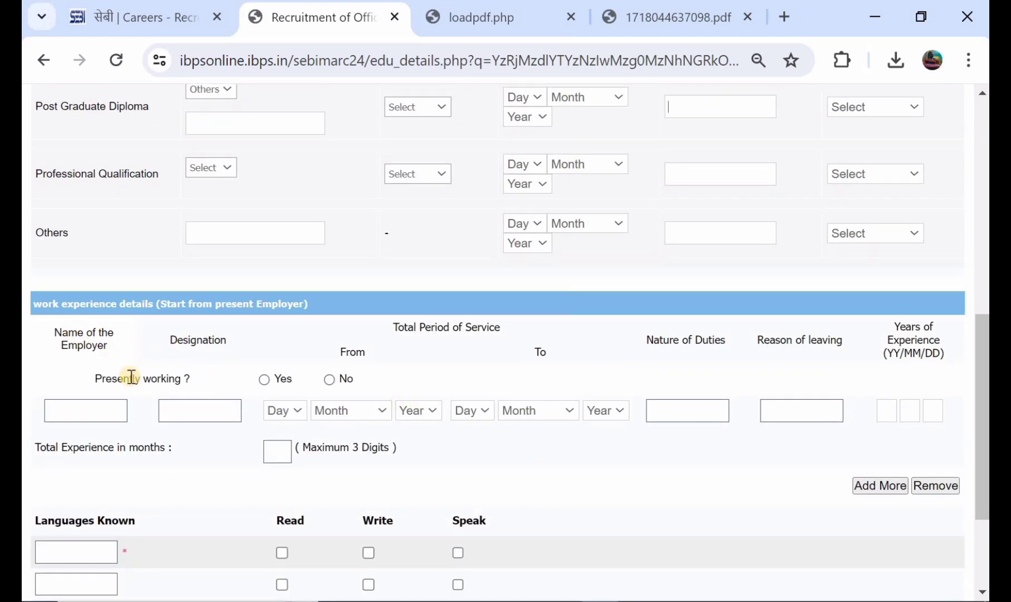
Select Yes for Presently working, so the service end date fills in as 11 June 2024.
click(265, 381)
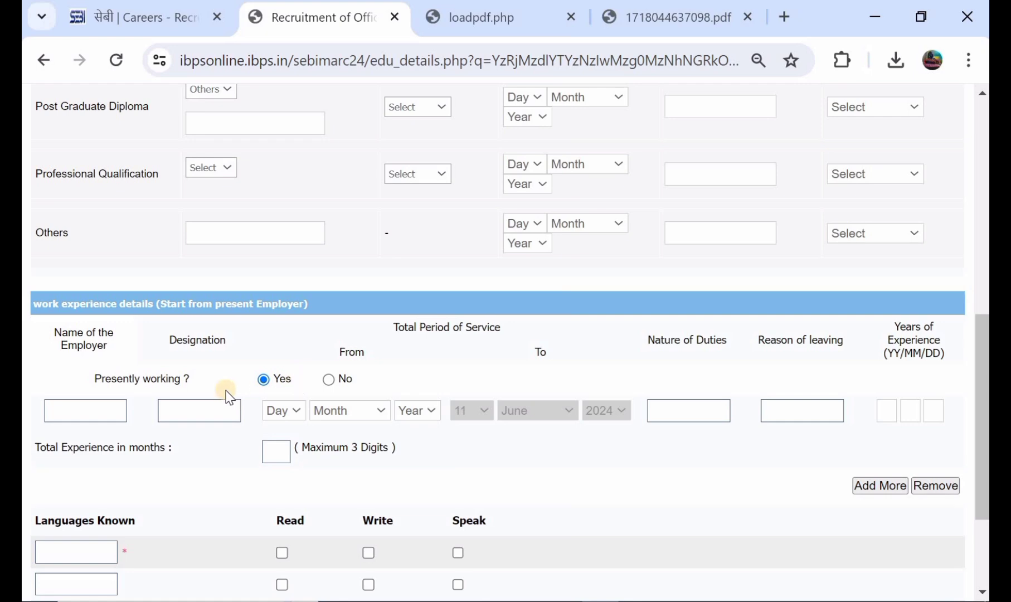
scroll(228, 397, down, 2)
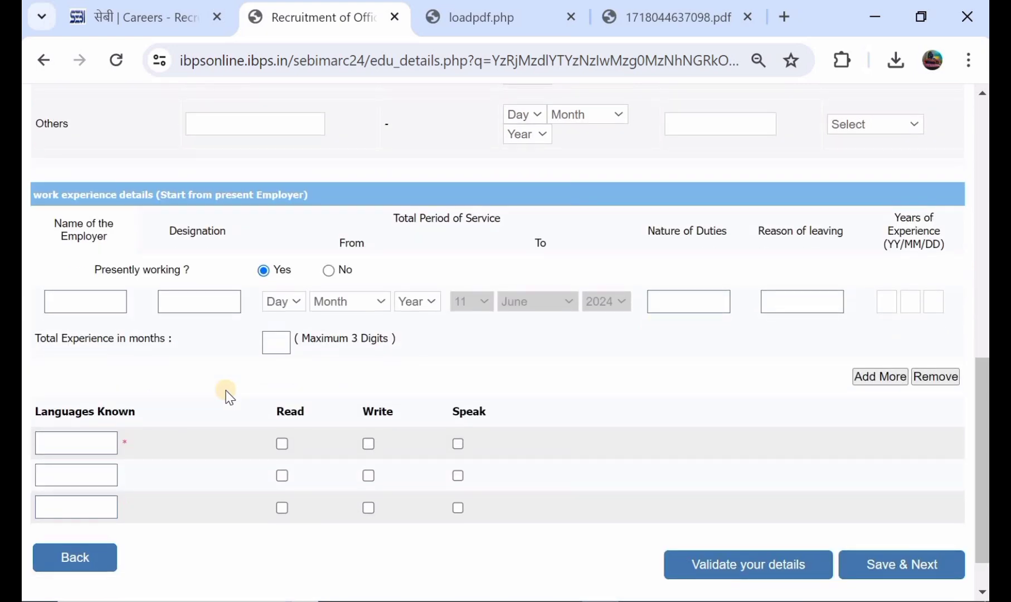
scroll(229, 397, down, 1)
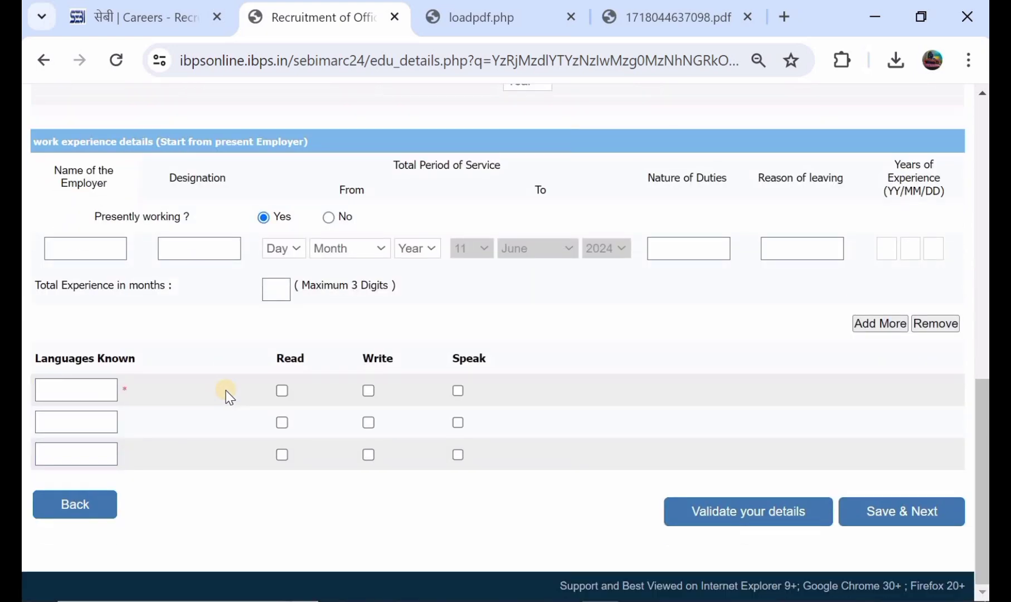
Enter ENGLISH with Read, Write and Speak ticked, then HINDI with Read ticked.
click(80, 388)
text(ENGLISH)
click(282, 390)
click(369, 390)
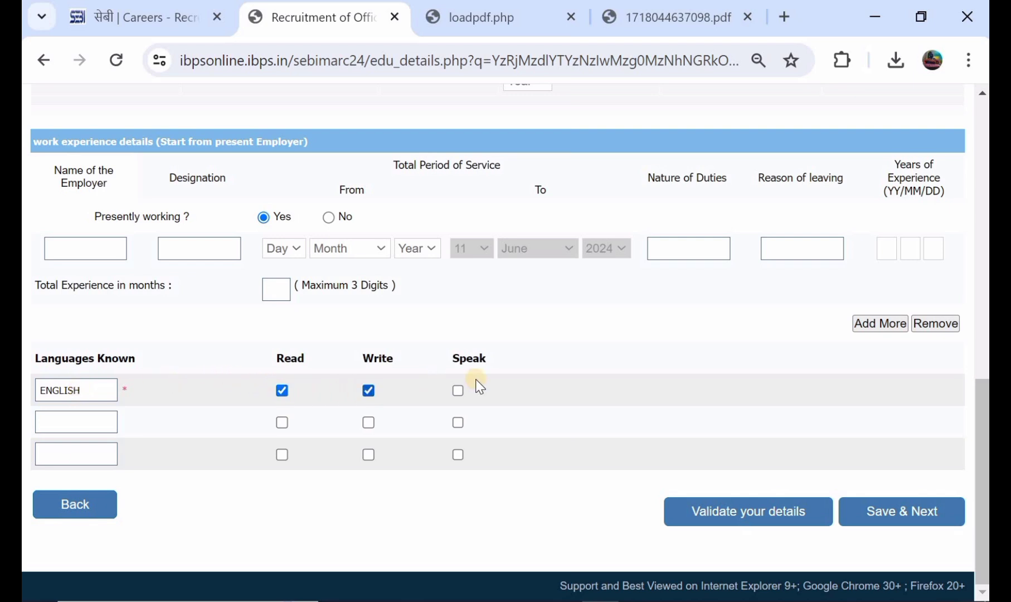
click(458, 390)
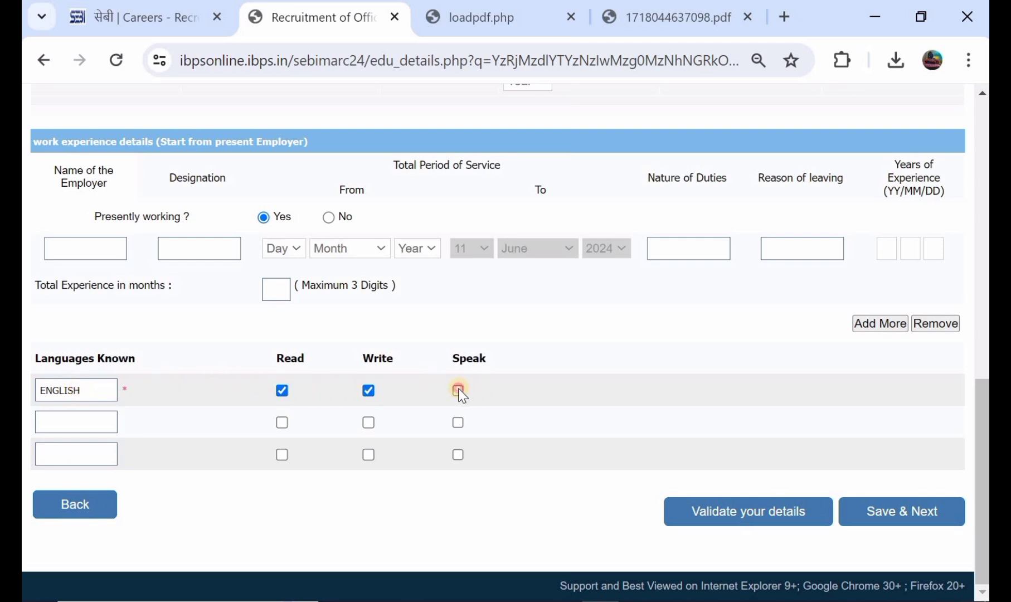
click(91, 431)
text(HINDI)
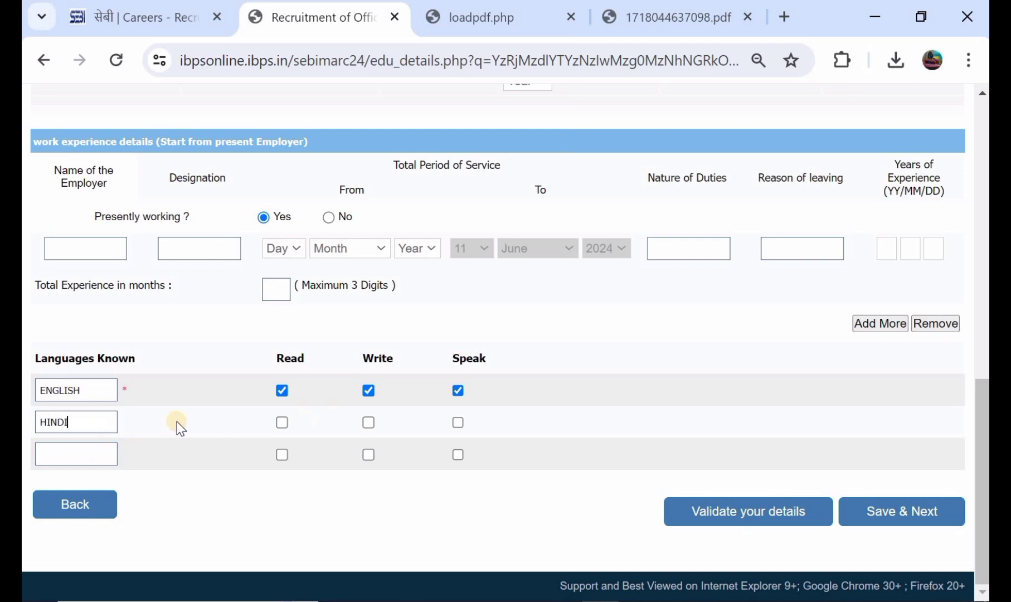
click(282, 422)
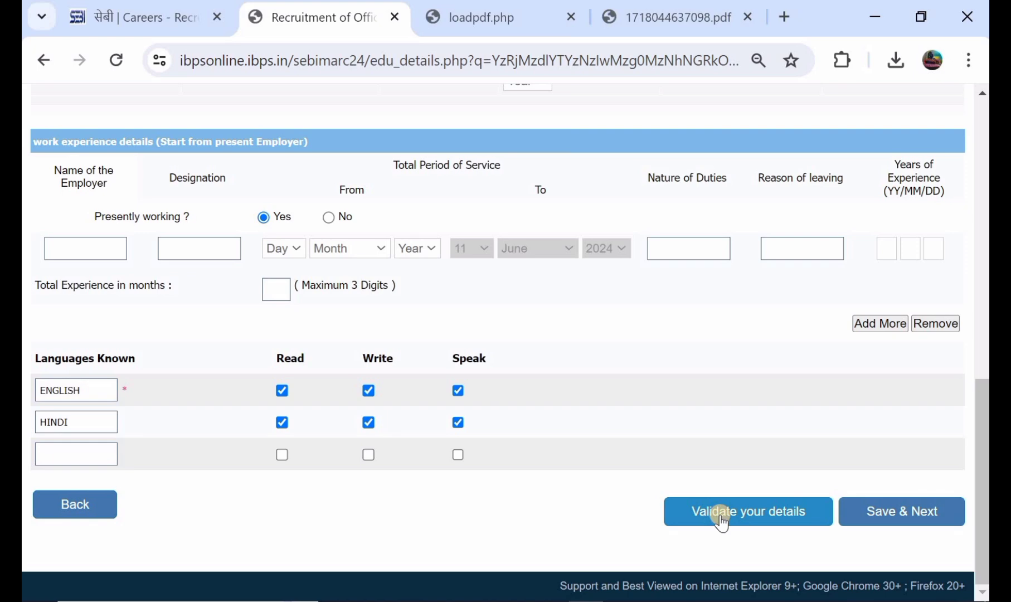
Save the details and scroll the registration preview down to the declaration dated 11-06-2024.
click(888, 518)
scroll(887, 518, down, 4)
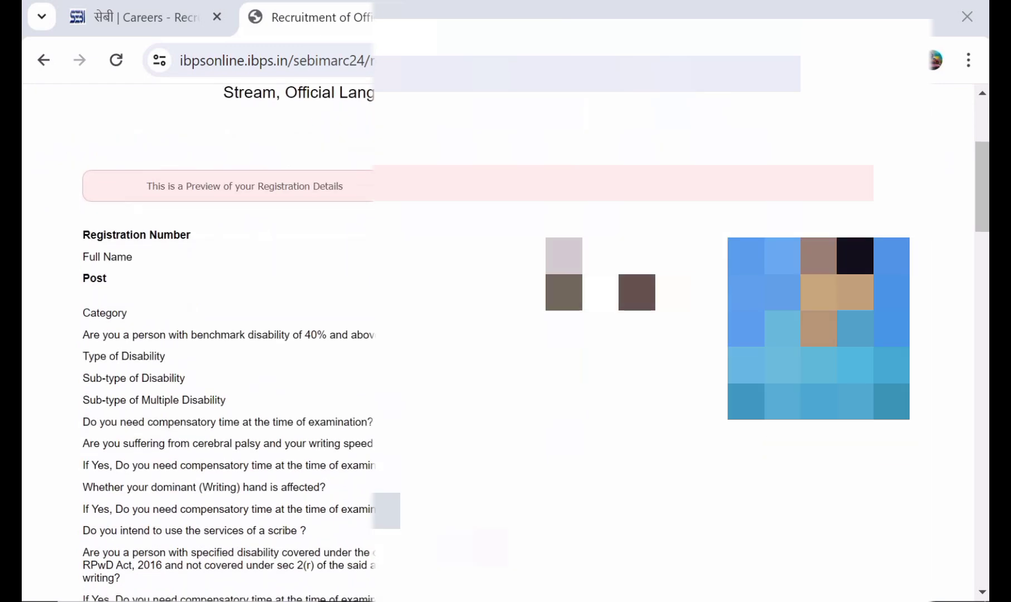
scroll(506, 343, down, 4)
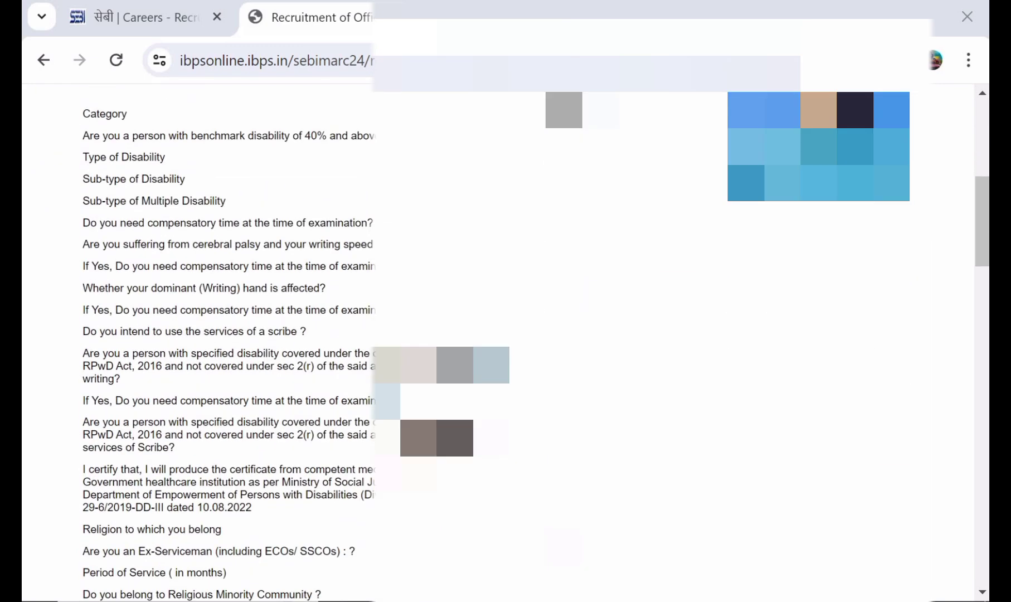
scroll(506, 343, down, 2)
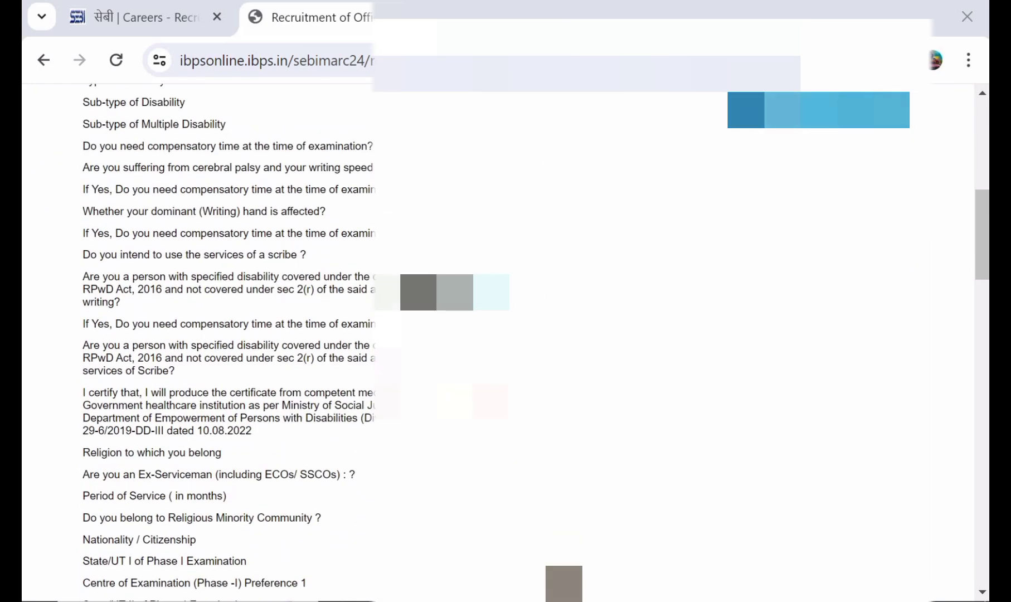
scroll(506, 343, down, 8)
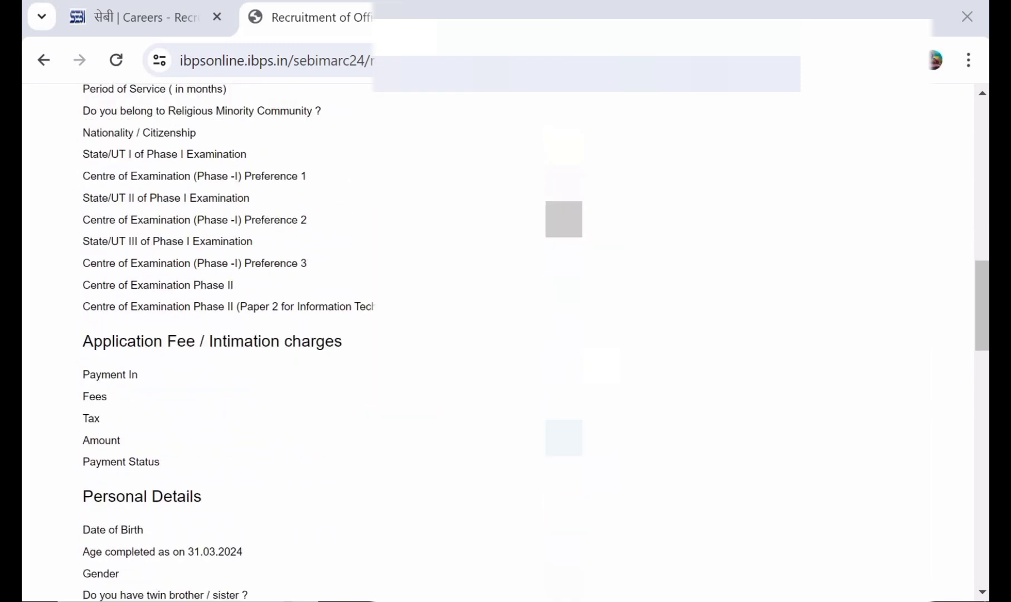
scroll(506, 343, down, 2)
scroll(506, 343, down, 3)
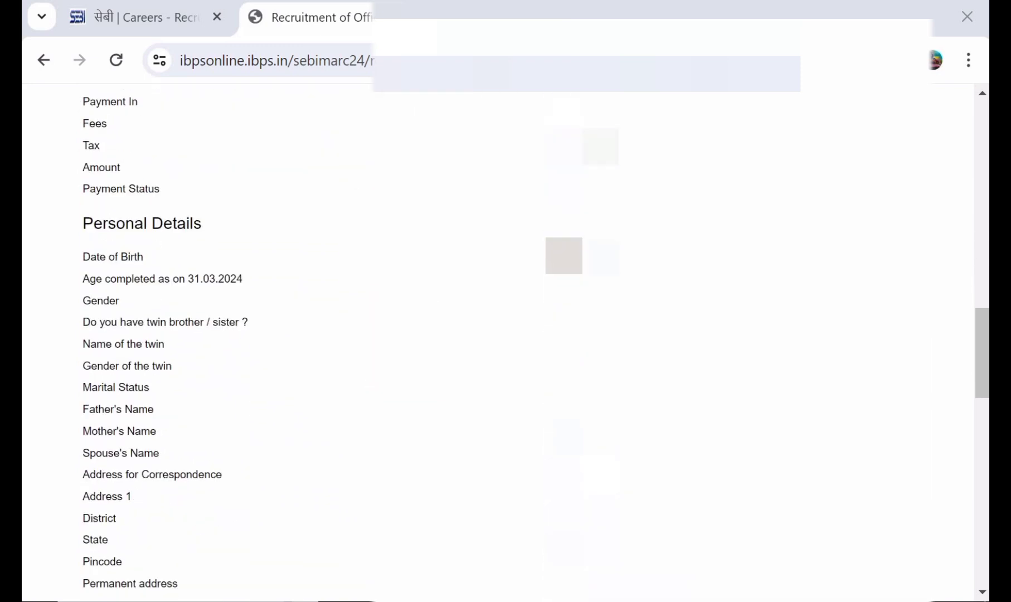
scroll(505, 343, down, 6)
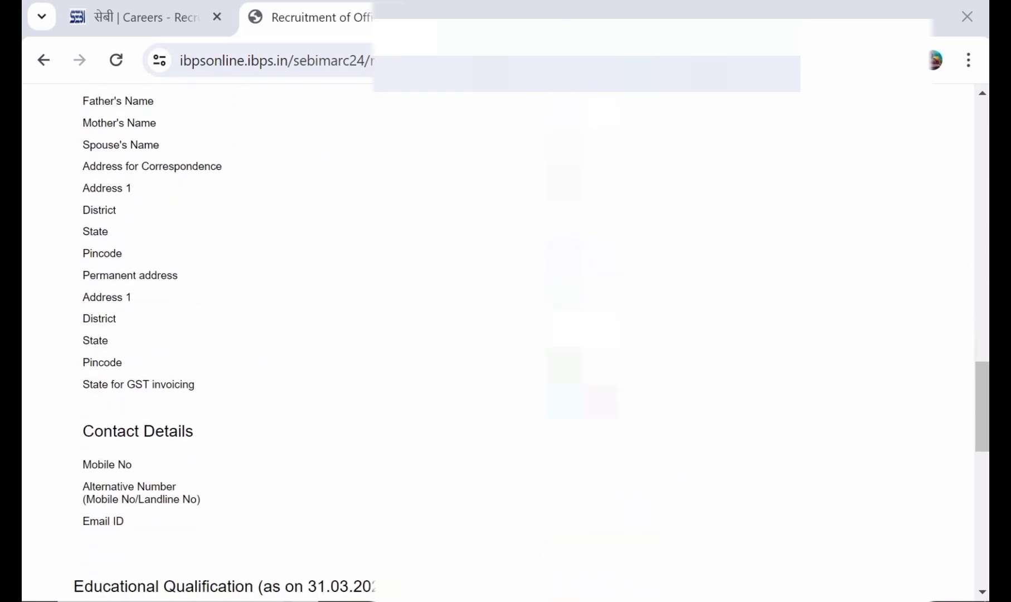
scroll(506, 343, down, 3)
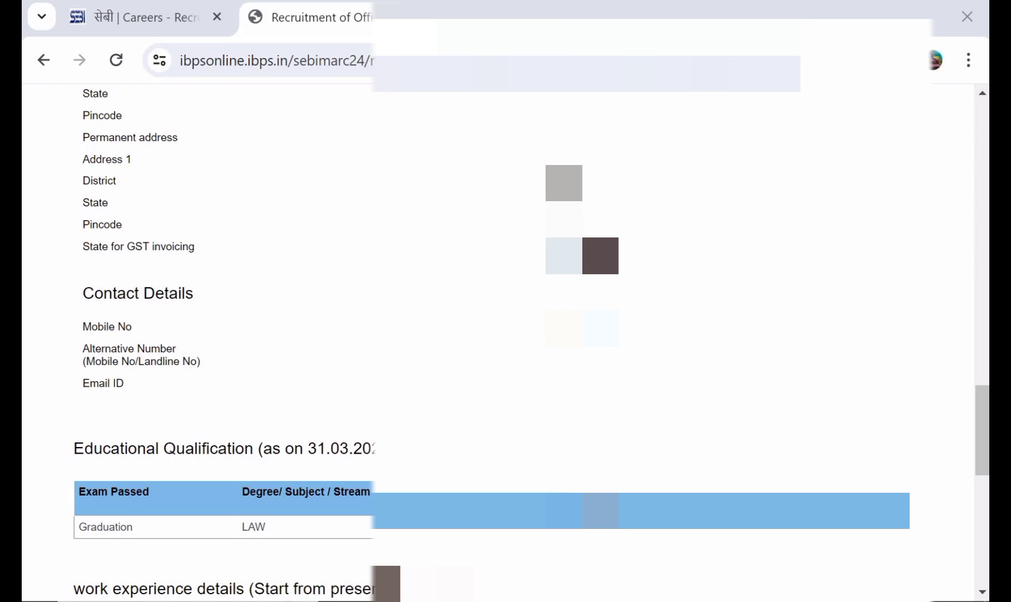
scroll(505, 343, down, 8)
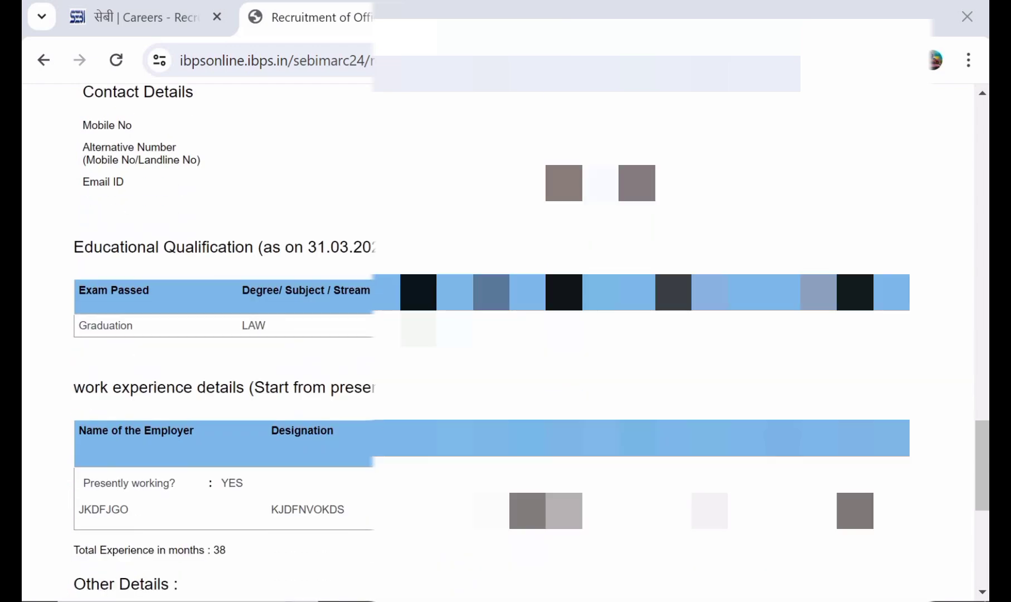
scroll(505, 343, down, 4)
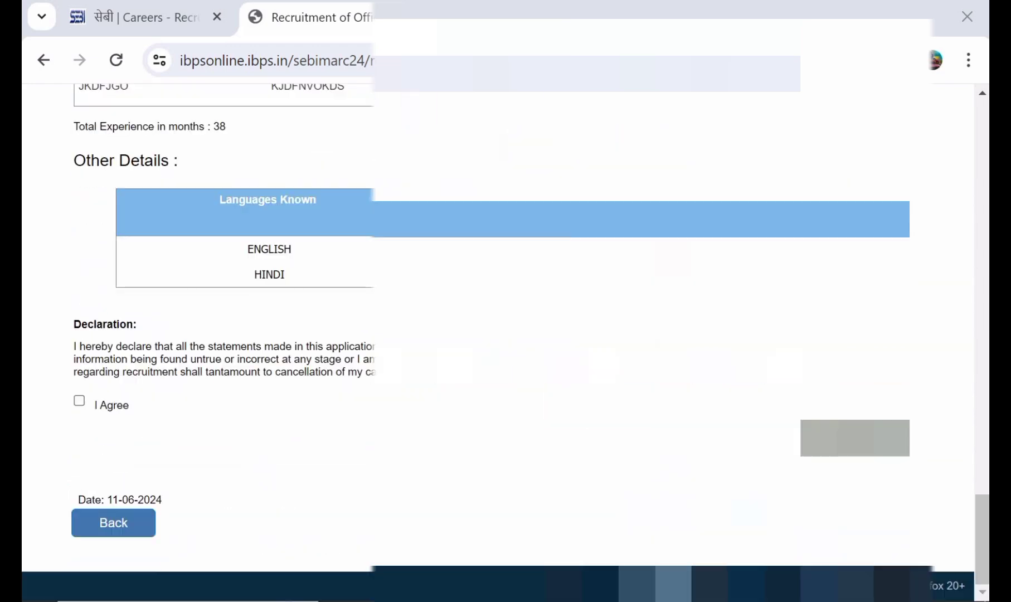
Tick I Agree, complete the registration and confirm both dialogs to reach Uploads.
click(79, 403)
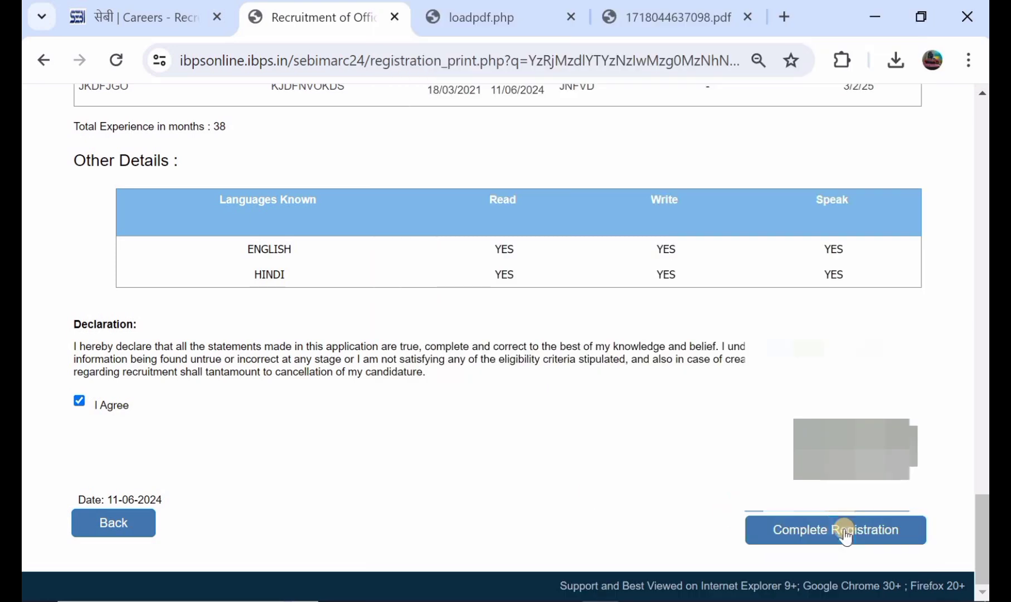
click(847, 534)
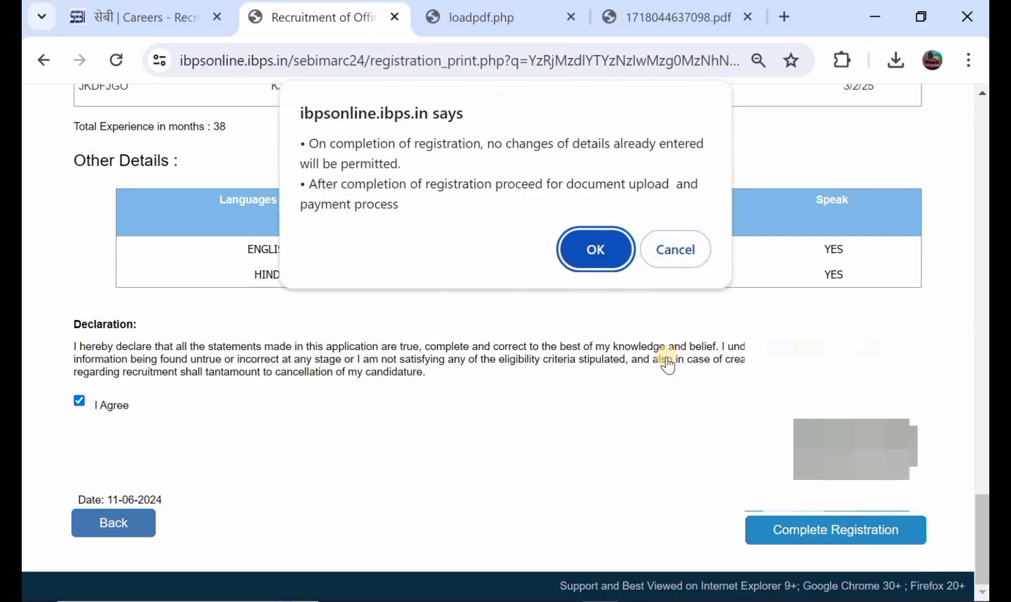
click(602, 244)
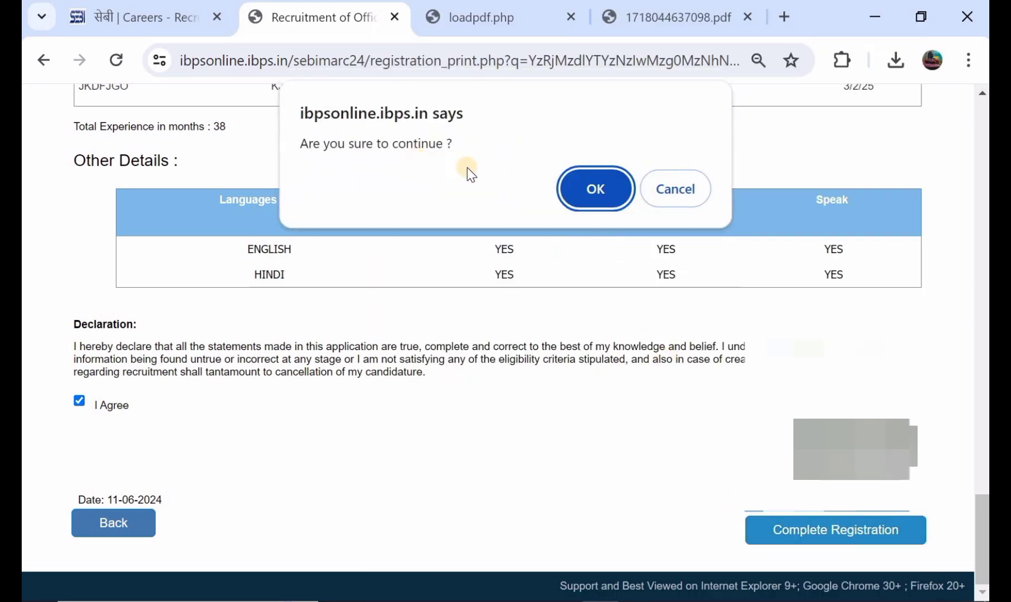
click(572, 184)
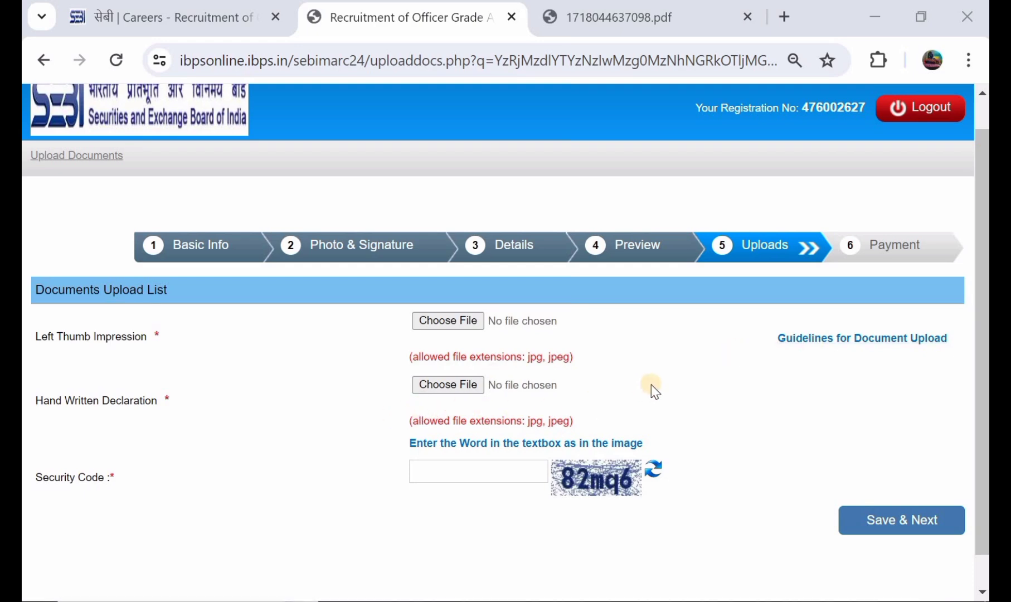
Submit the security code and confirm proceeding to pay the ₹1180.00 fee.
scroll(623, 389, down, 1)
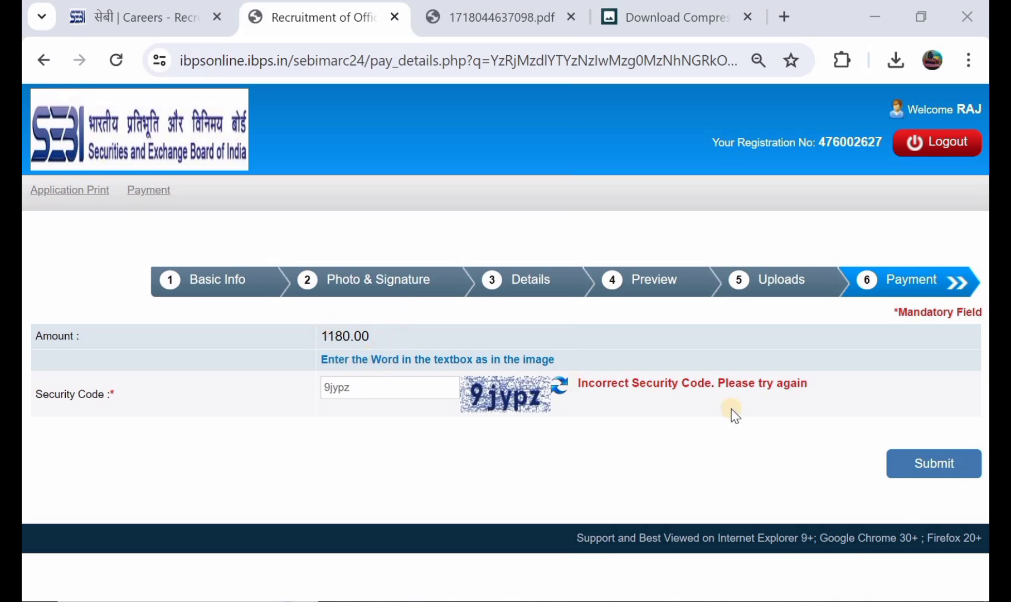
click(934, 466)
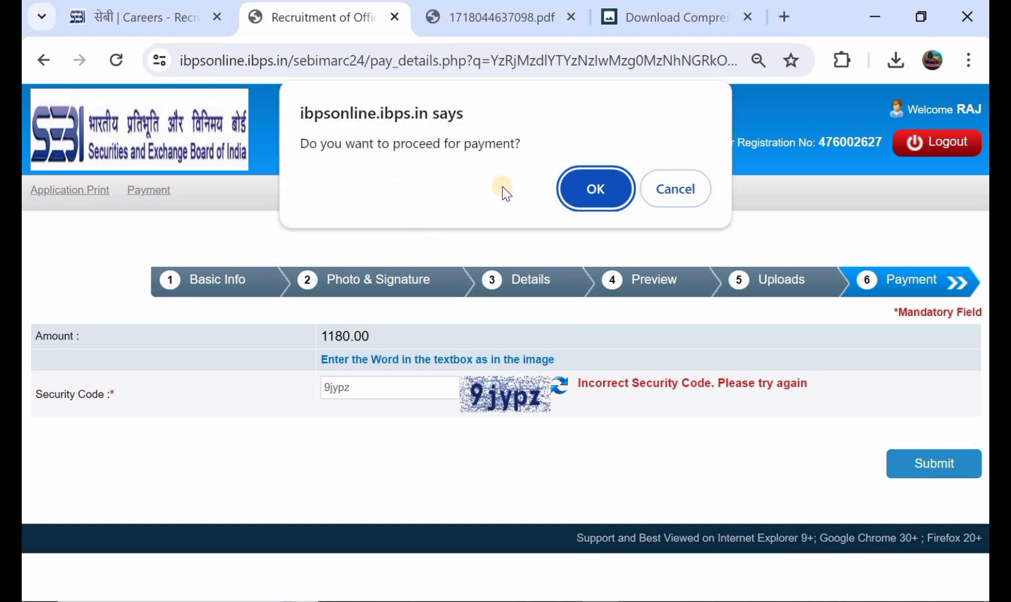
click(570, 188)
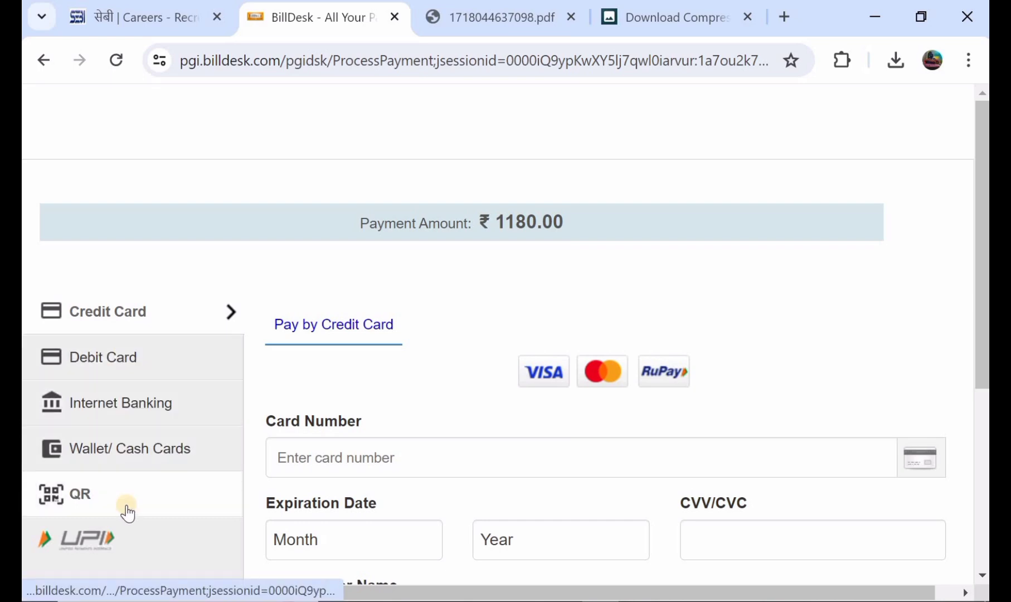
View the Debit Card payment form, then switch to Credit Card.
scroll(365, 390, down, 2)
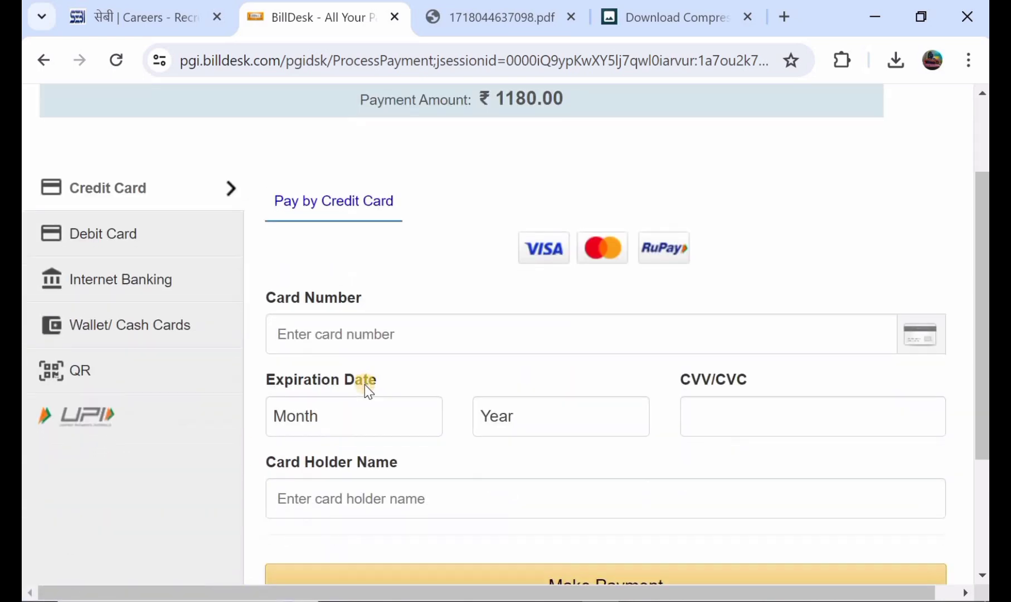
click(139, 239)
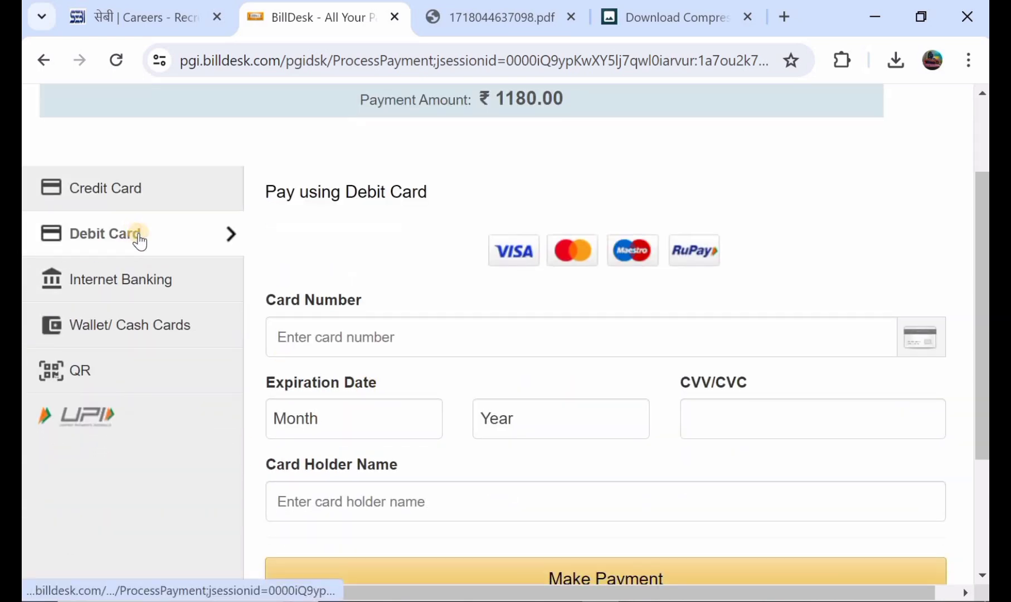
click(363, 336)
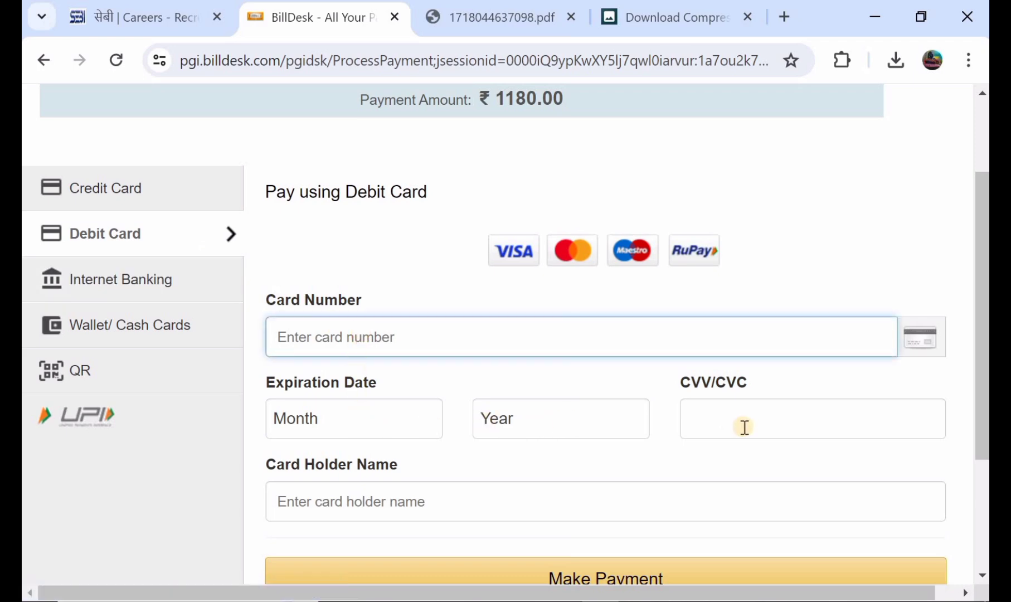
scroll(725, 429, down, 2)
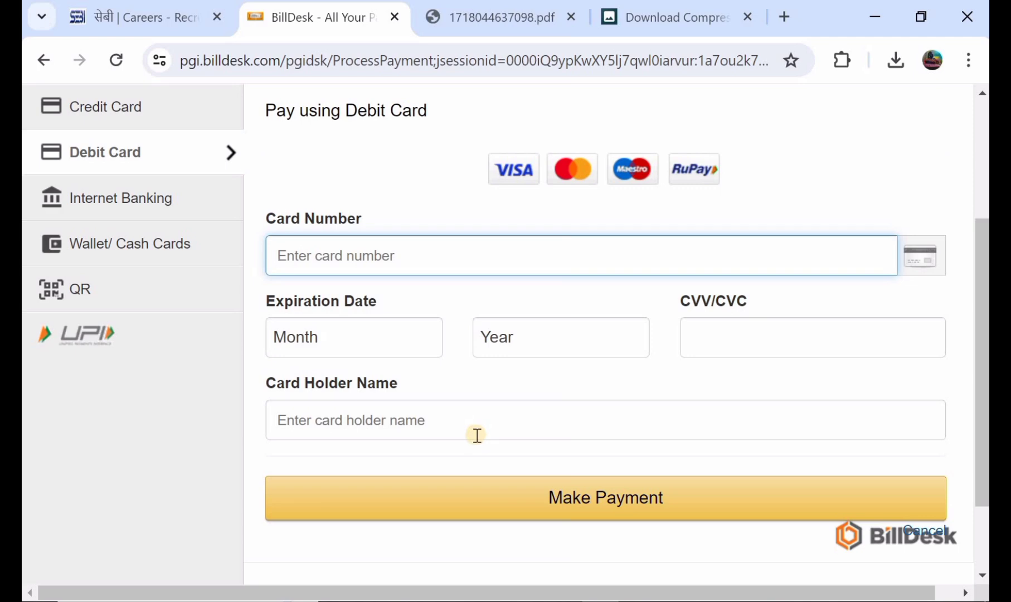
scroll(494, 432, down, 1)
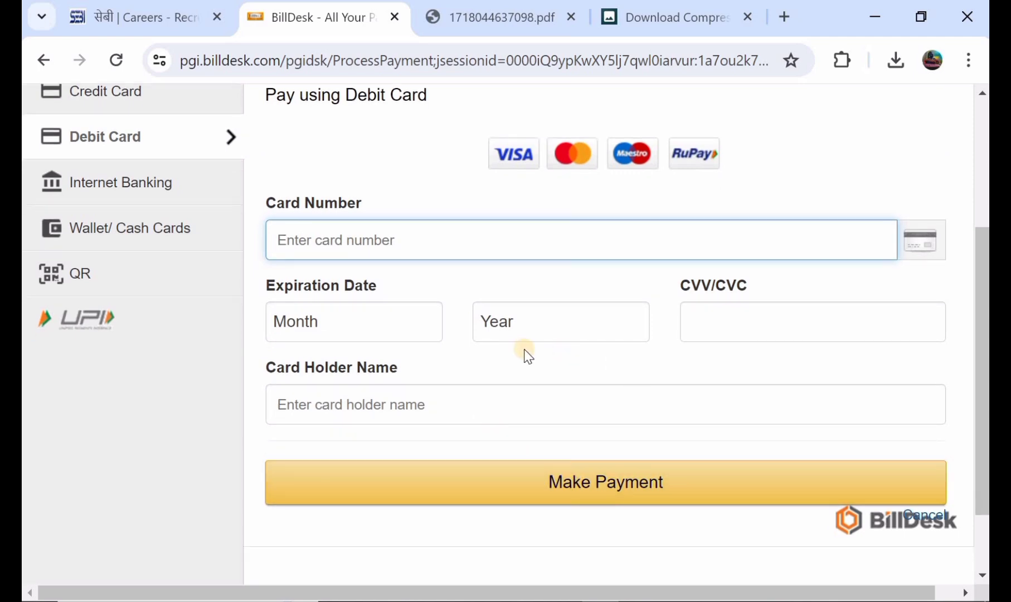
scroll(524, 349, up, 5)
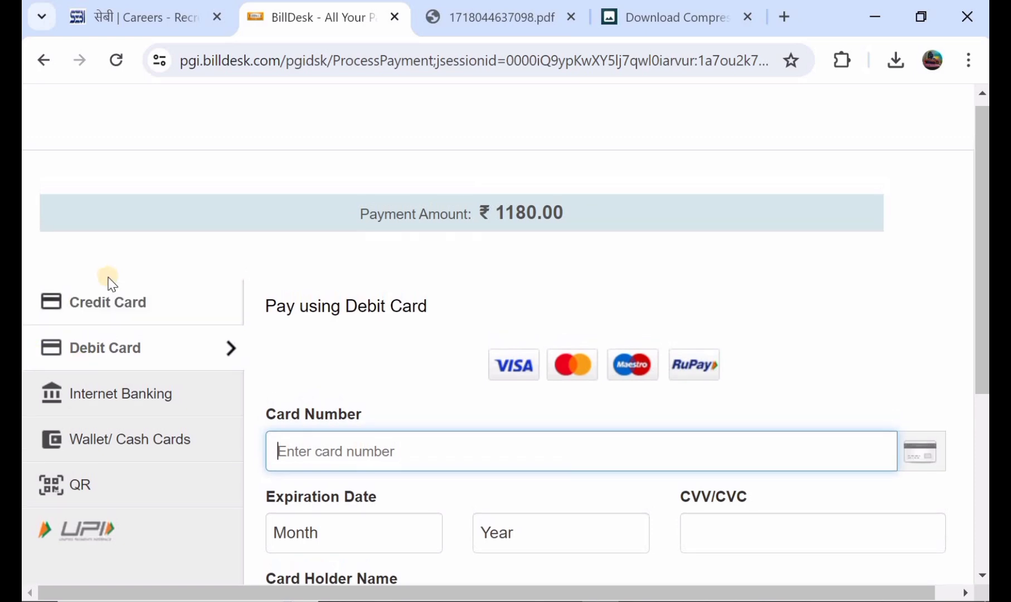
click(109, 298)
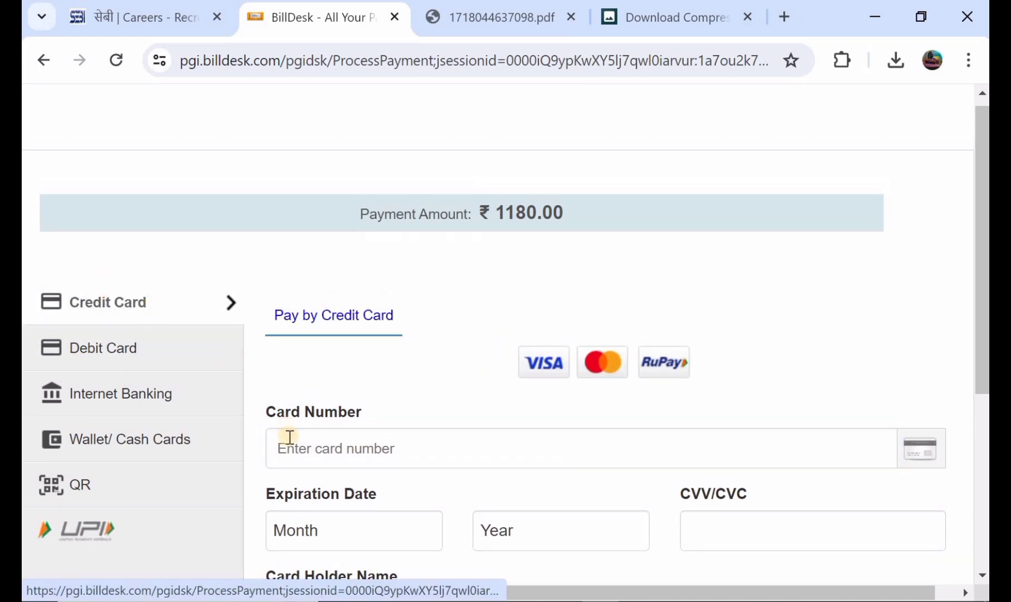
Check the Wallet/Cash Cards list, then choose BHIM UPI under QR.
scroll(290, 437, down, 2)
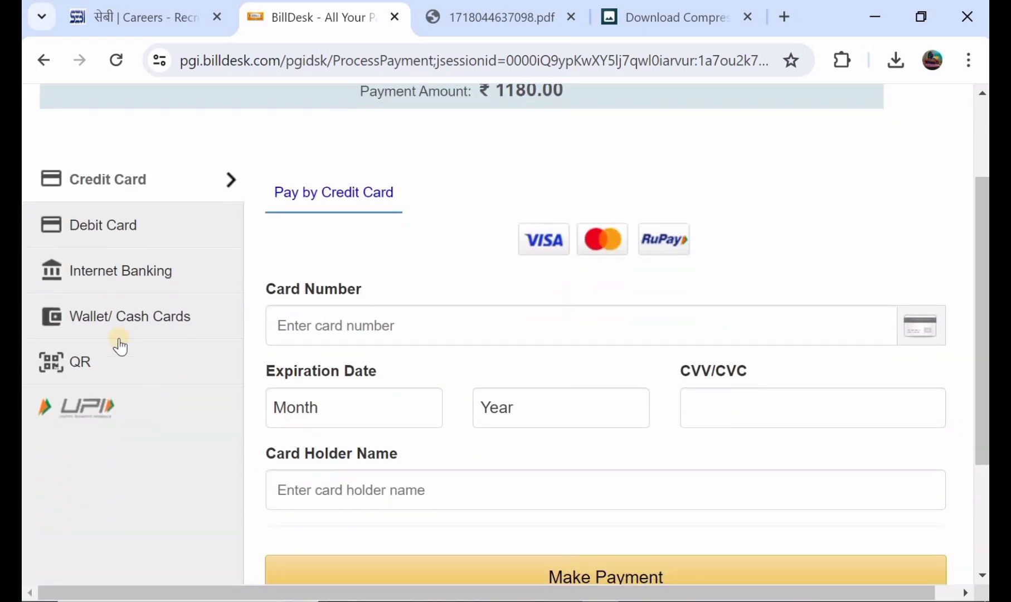
click(111, 321)
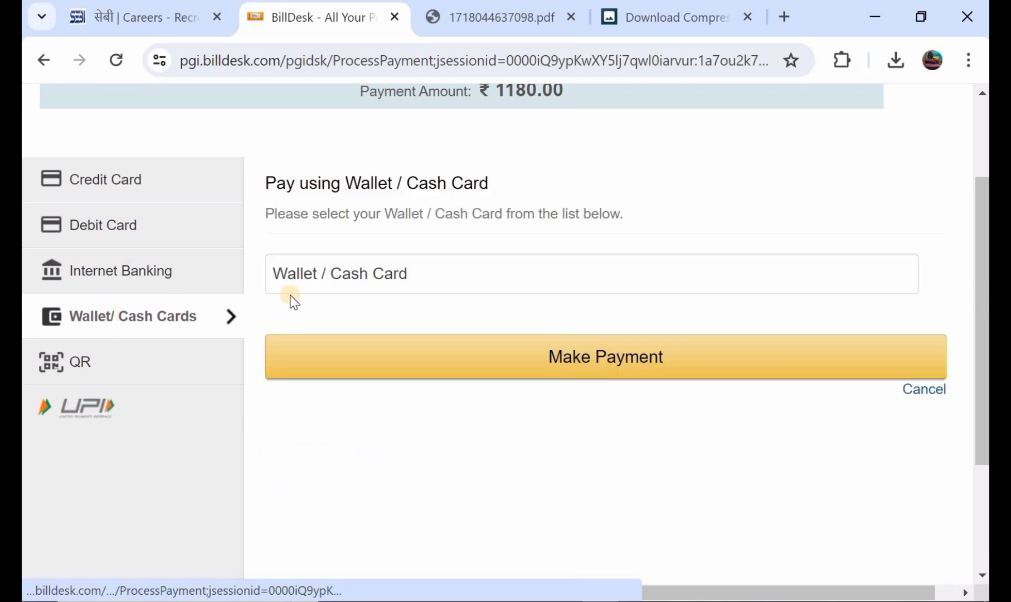
click(365, 272)
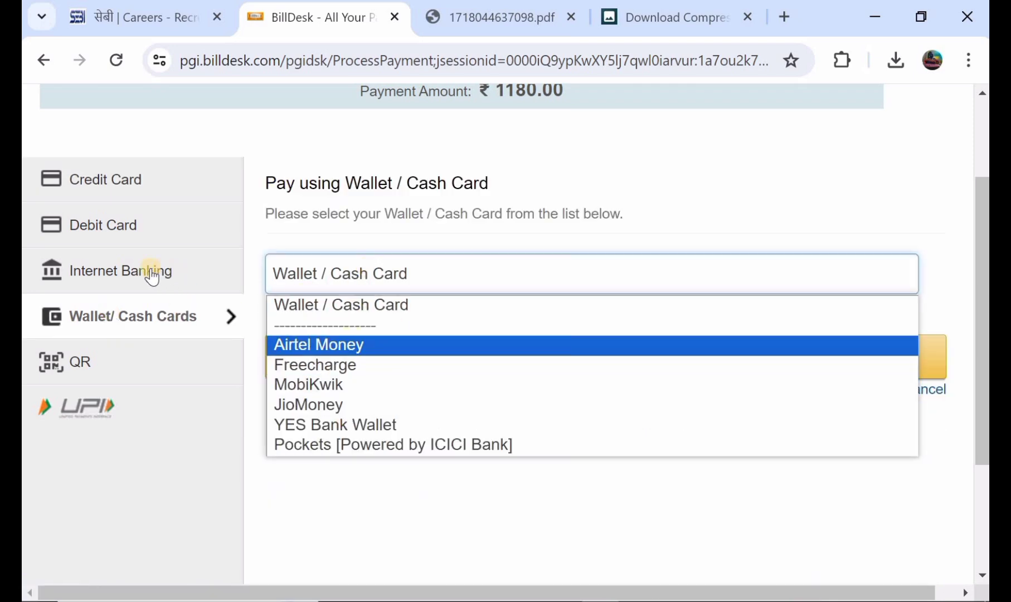
click(95, 371)
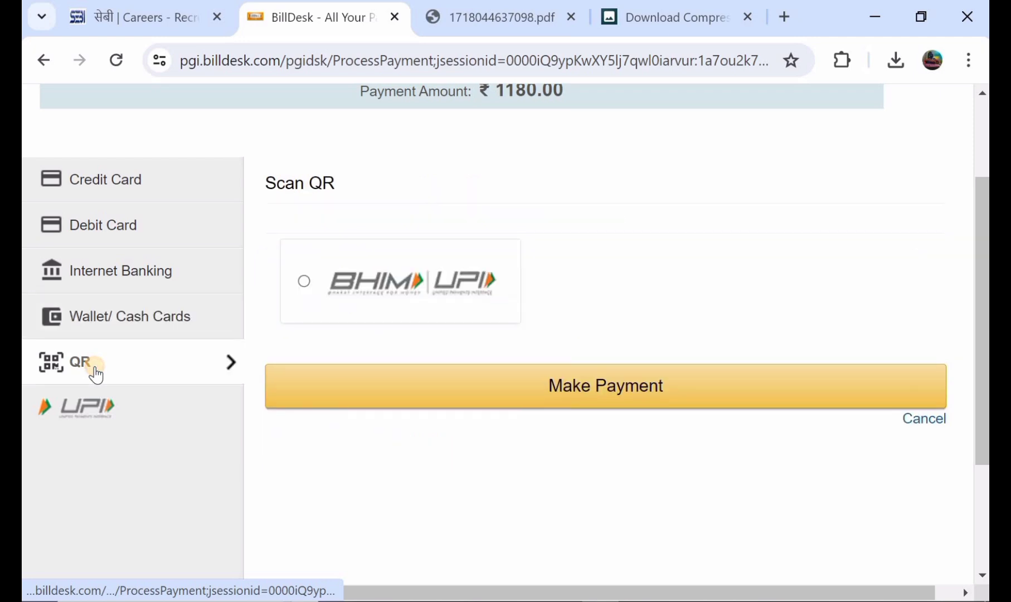
click(346, 282)
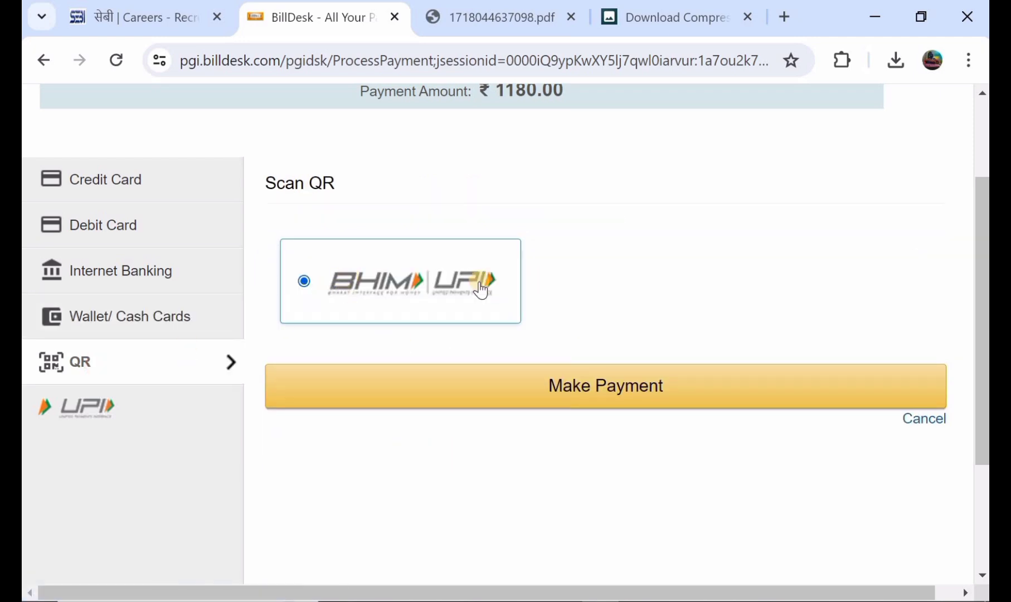
scroll(480, 287, up, 2)
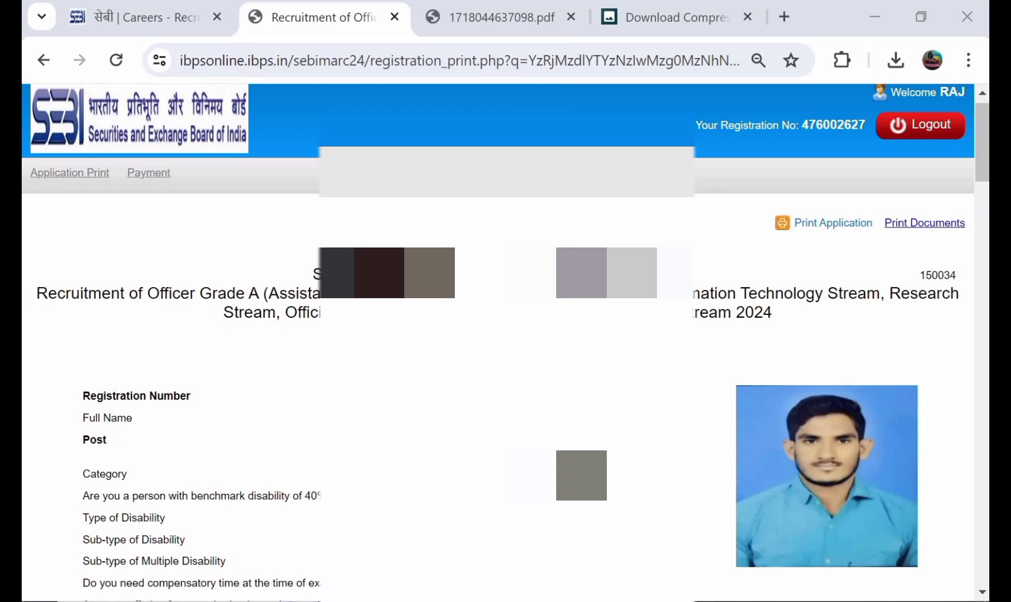
Review the Officer Grade A registration print, scrolling through all its details.
scroll(506, 343, down, 5)
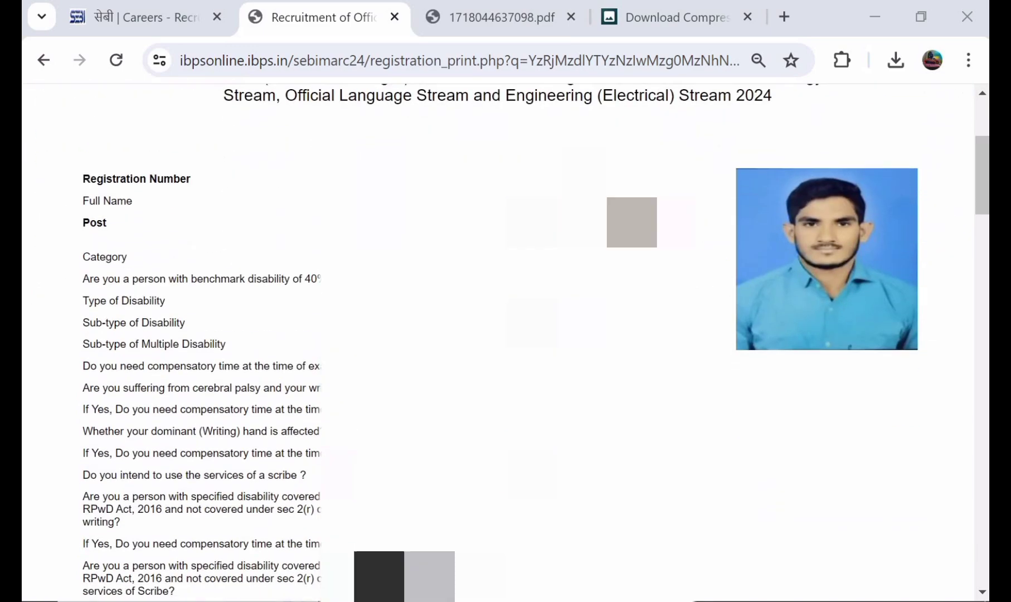
scroll(506, 343, down, 4)
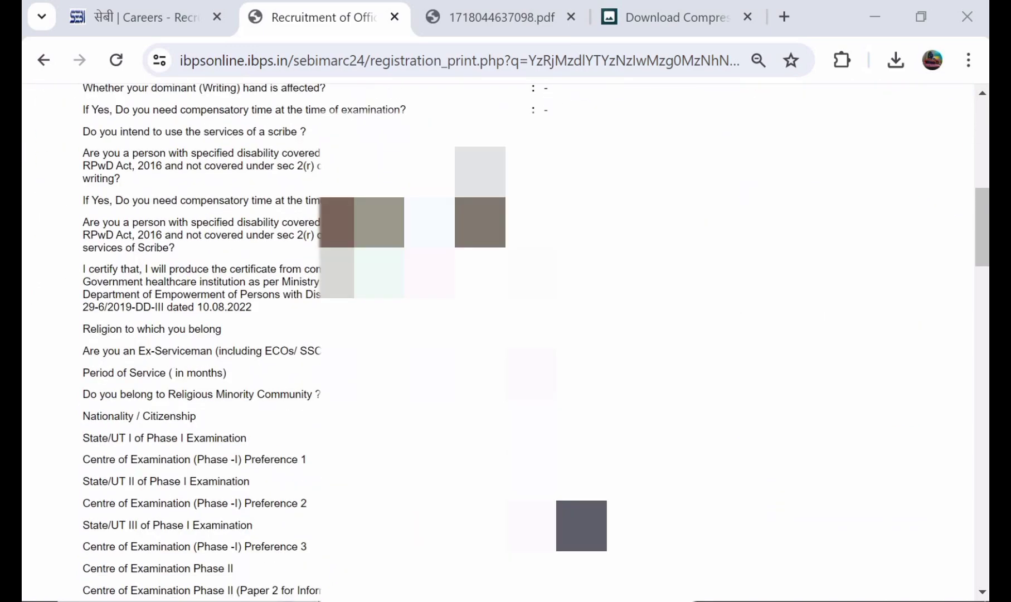
scroll(506, 343, up, 6)
scroll(753, 143, up, 3)
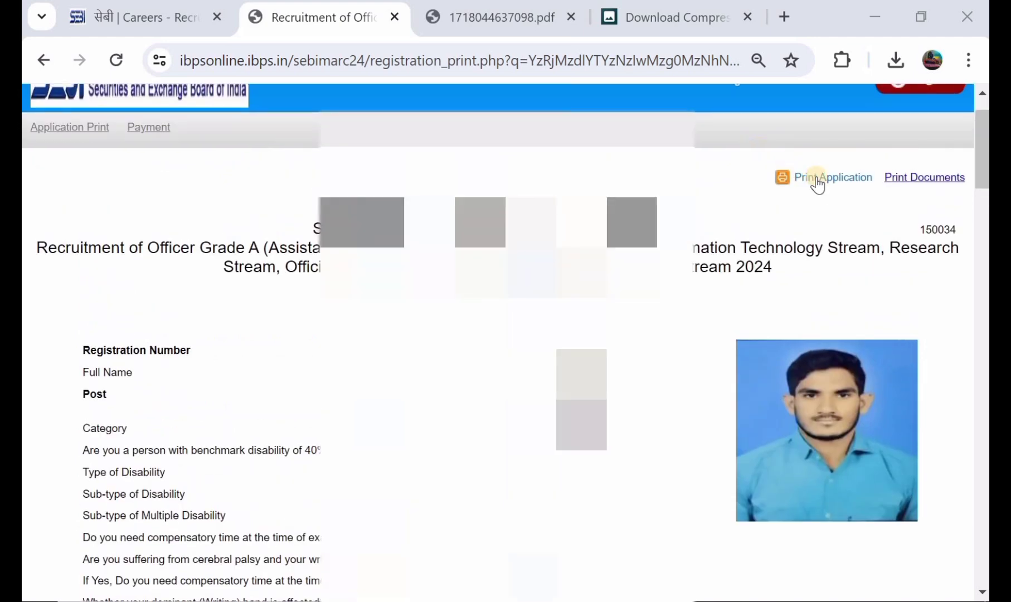
scroll(819, 184, down, 5)
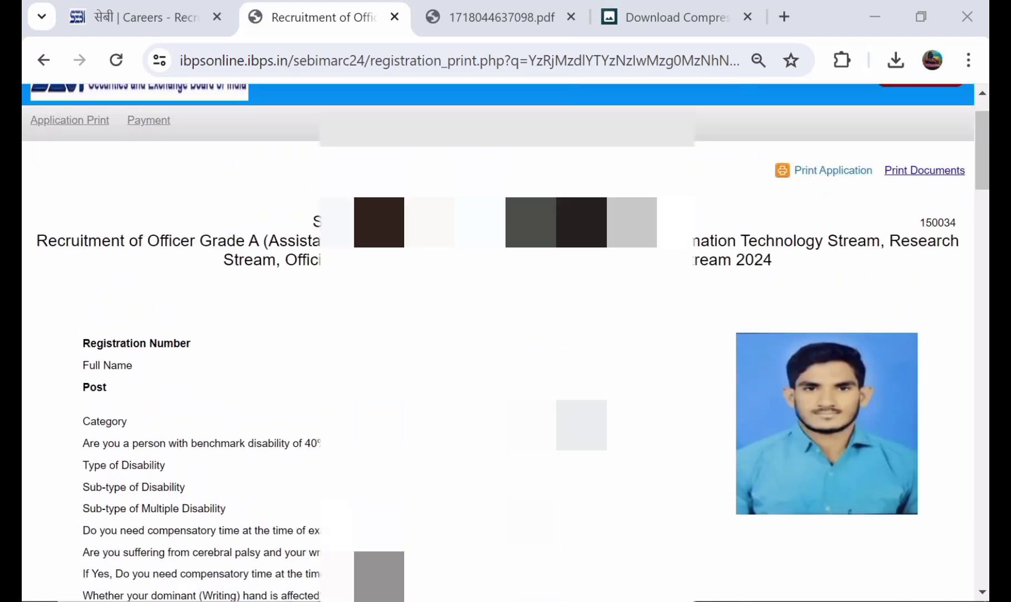
scroll(506, 343, down, 5)
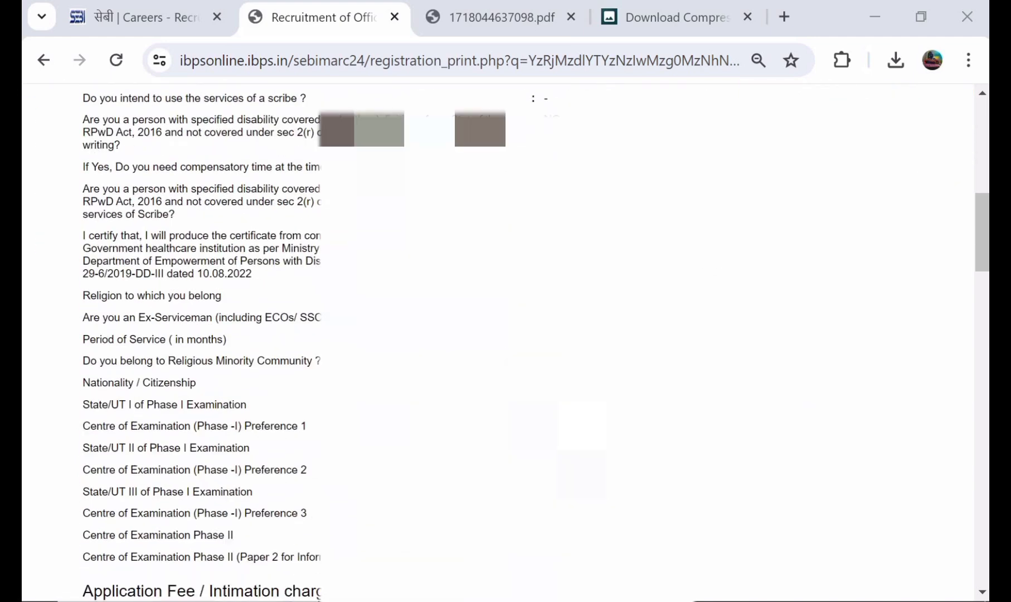
scroll(505, 342, down, 2)
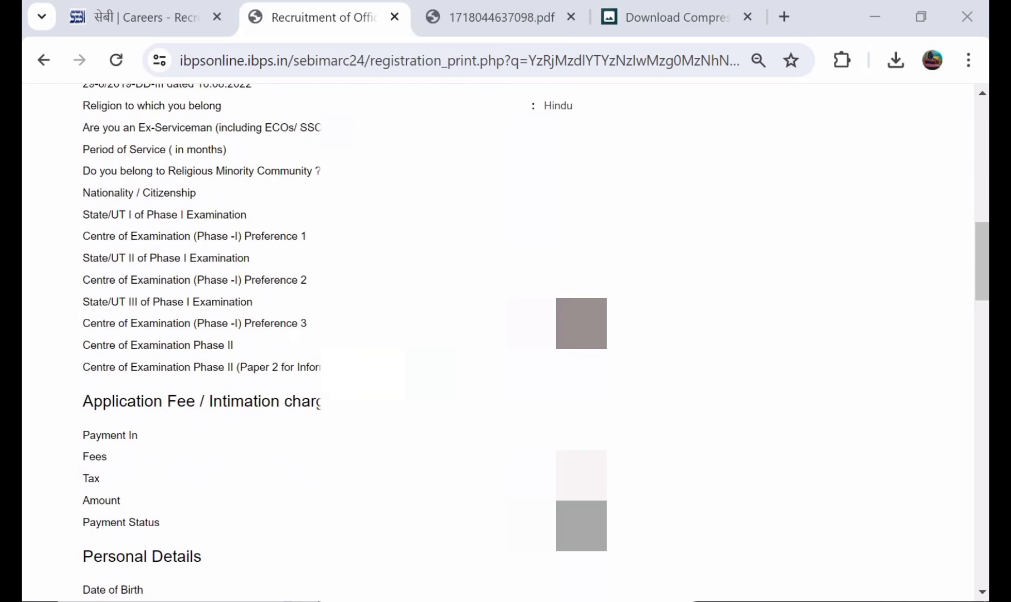
scroll(505, 343, down, 1)
scroll(505, 343, down, 2)
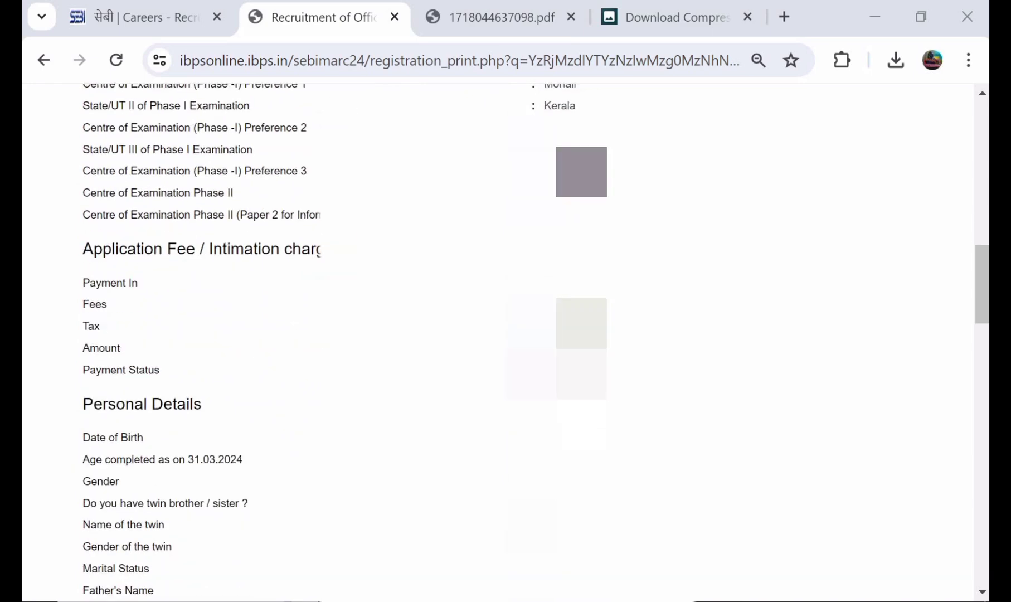
scroll(505, 343, up, 15)
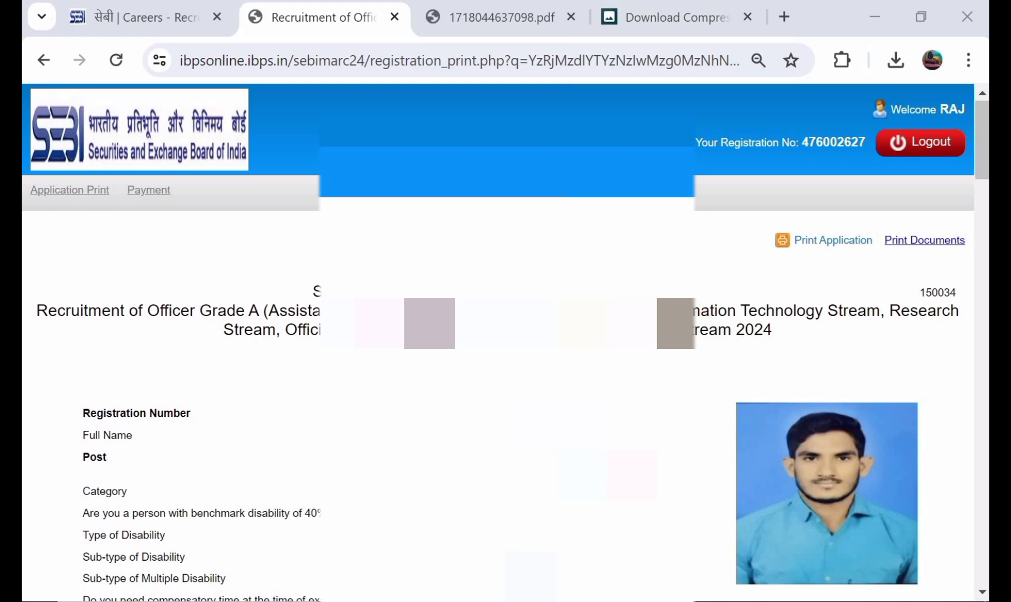
scroll(506, 343, down, 1)
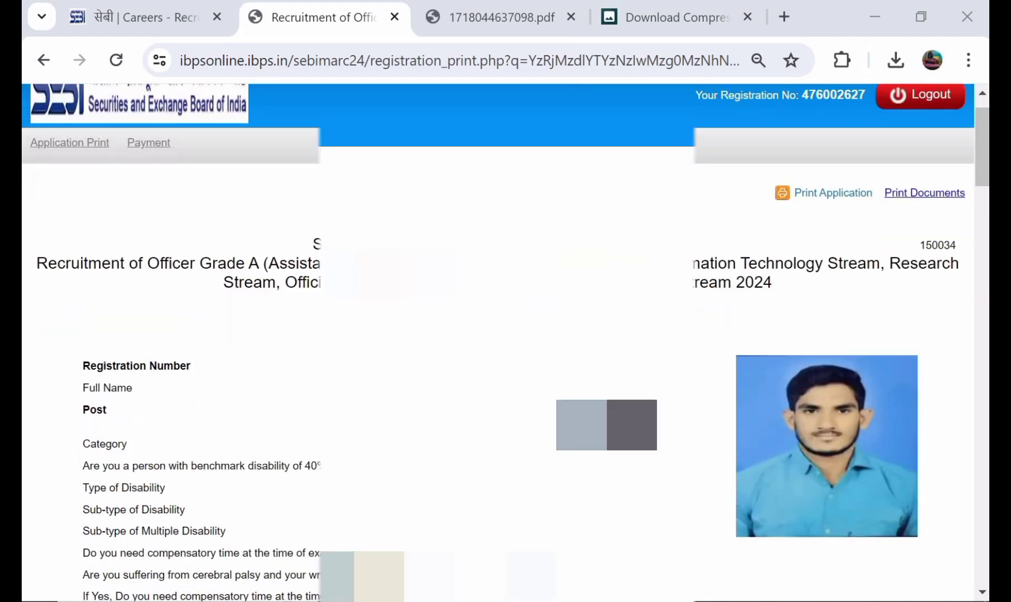
scroll(506, 343, up, 1)
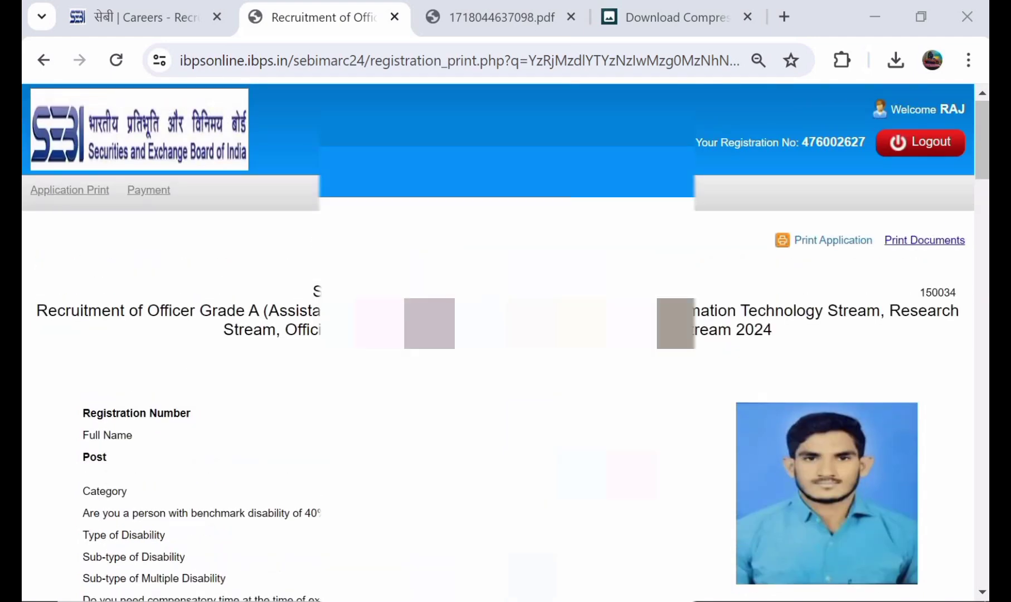
scroll(505, 100, down, 4)
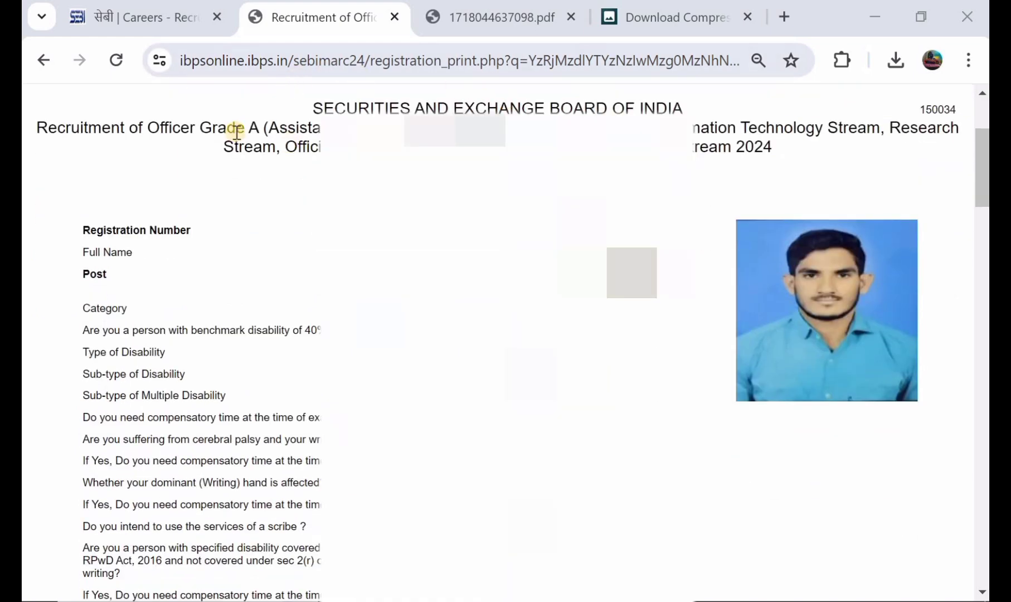
Return to the SEBI Careers page for Officer Grade A 2024 and look over its links.
click(174, 32)
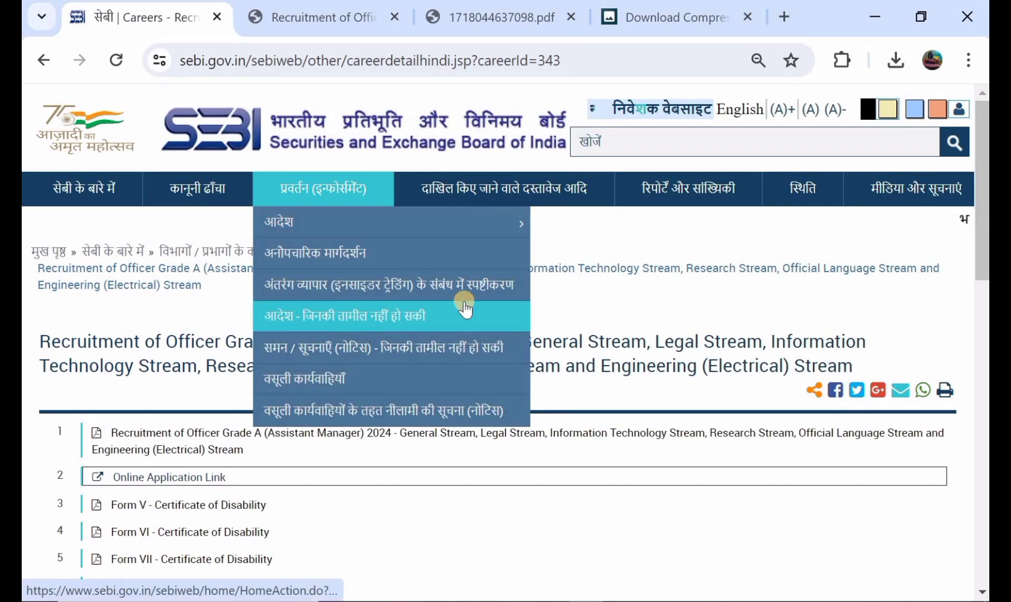
scroll(648, 300, down, 2)
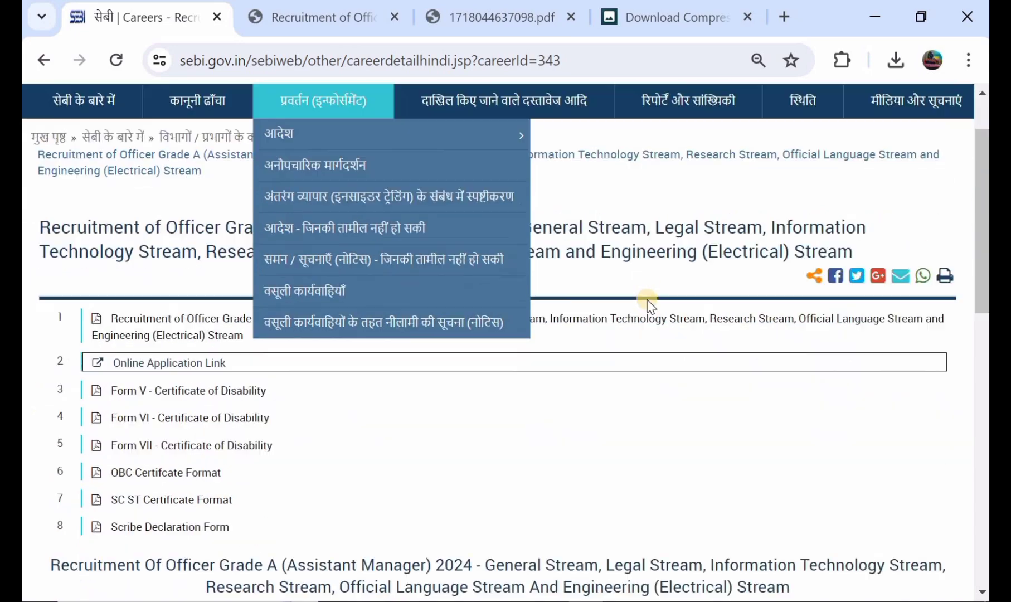
scroll(648, 300, up, 2)
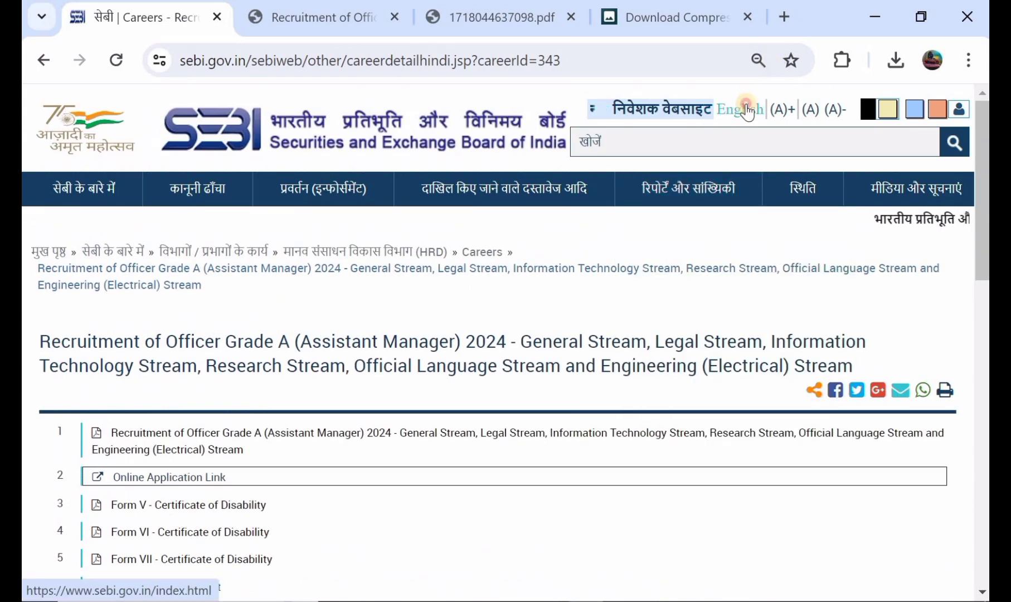